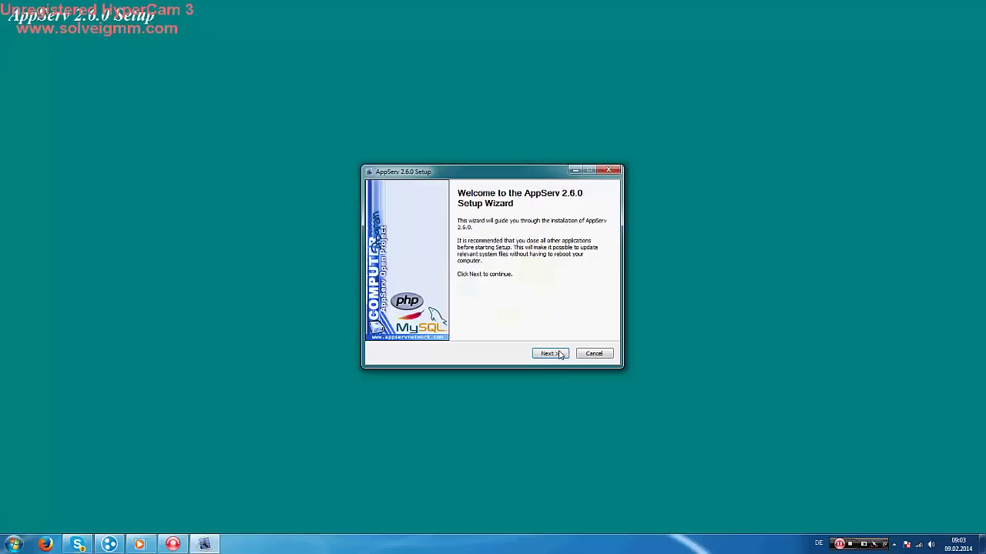
Accept the AppServ license, keeping the default C:\AppServ location and default components
click(559, 354)
click(559, 354)
click(555, 355)
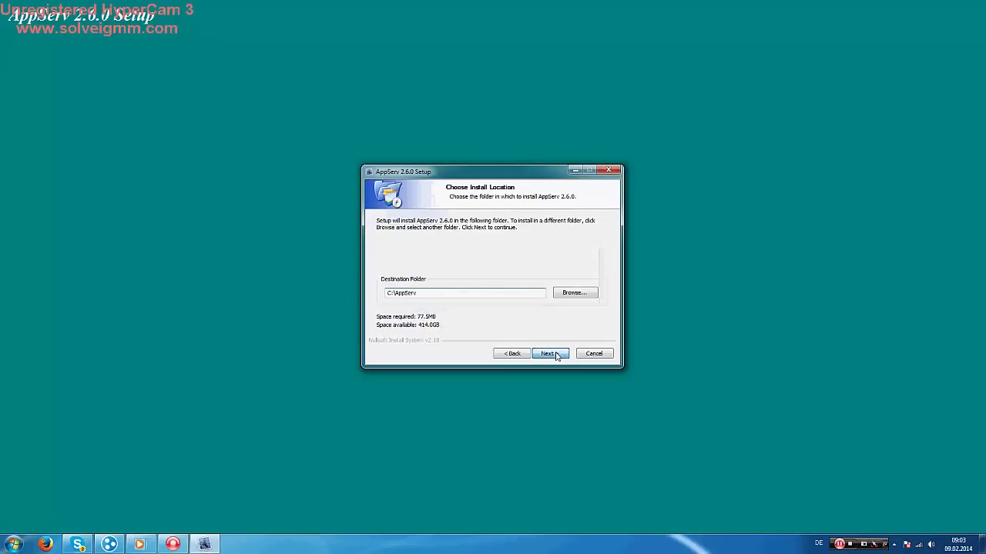
click(556, 354)
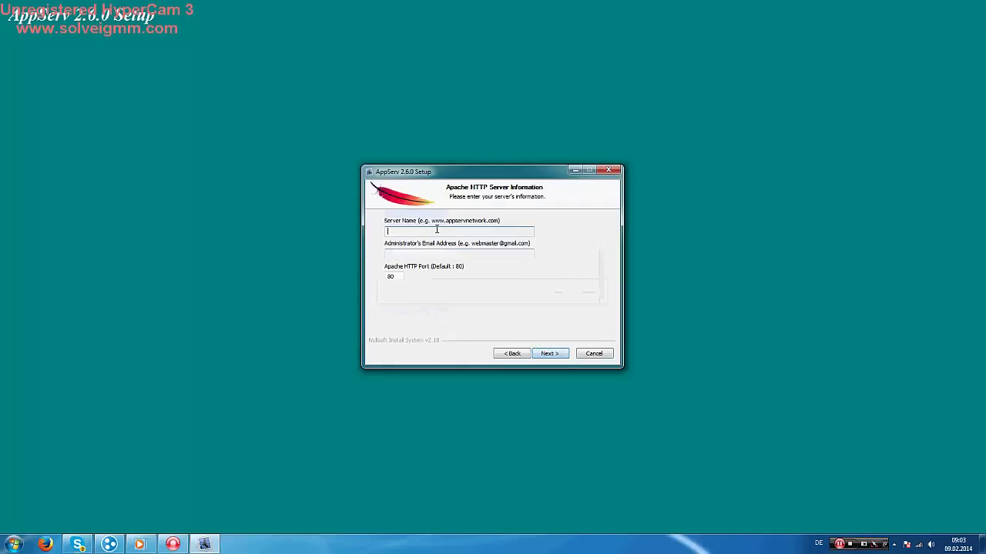
Set Apache server name 127.0.0.1, enter an admin e-mail, and keep port 80
text(127)
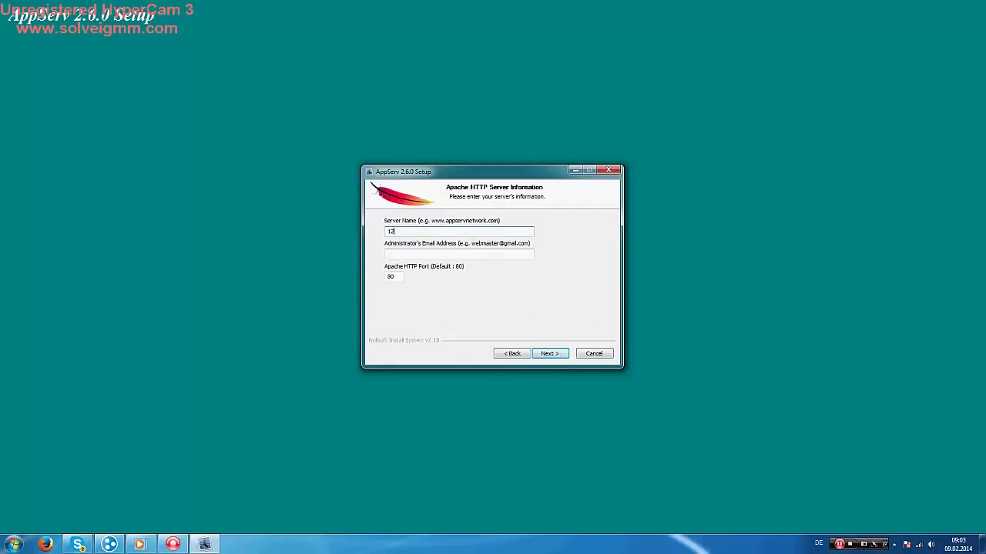
text(.0.0.1 or your IP of Hamachi WA IP... bla)
key(BackSpace)
key(BackSpace)
key(BackSpace)
key(BackSpace)
key(BackSpace)
key(BackSpace)
key(BackSpace)
key(BackSpace)
key(BackSpace)
key(BackSpace)
key(BackSpace)
key(BackSpace)
key(BackSpace)
key(BackSpace)
key(BackSpace)
key(BackSpace)
key(BackSpace)
key(BackSpace)
key(BackSpace)
key(BackSpace)
click(425, 255)
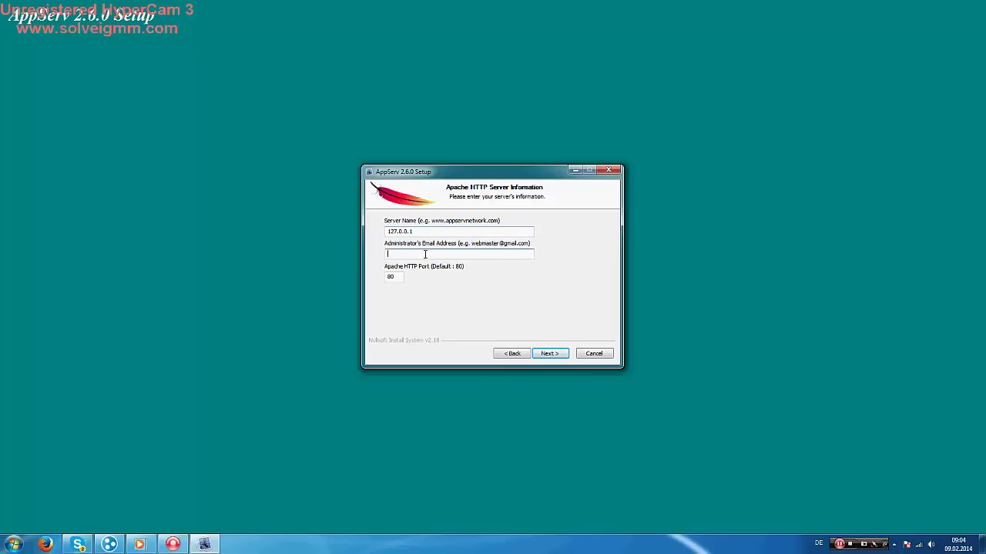
click(398, 277)
click(401, 278)
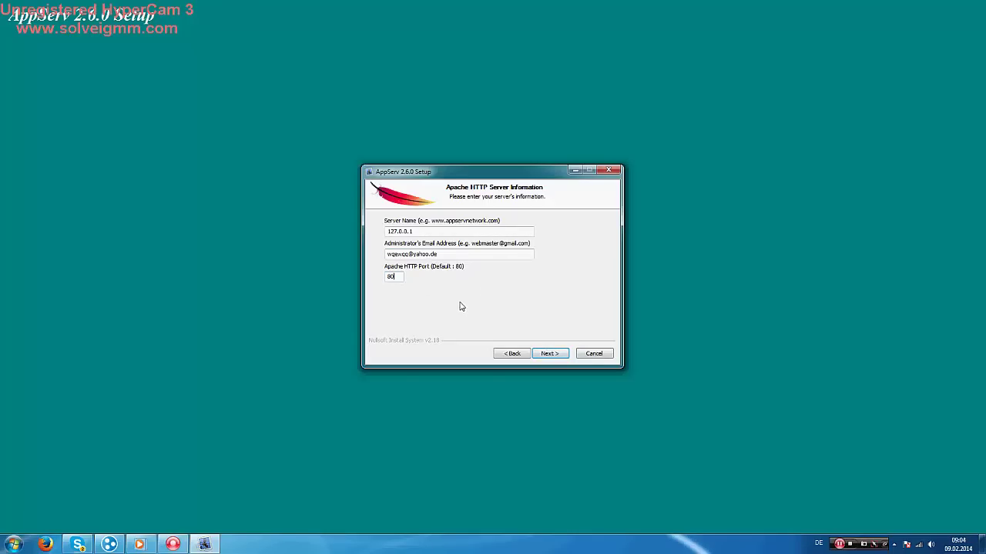
text(8990)
key(BackSpace)
click(547, 354)
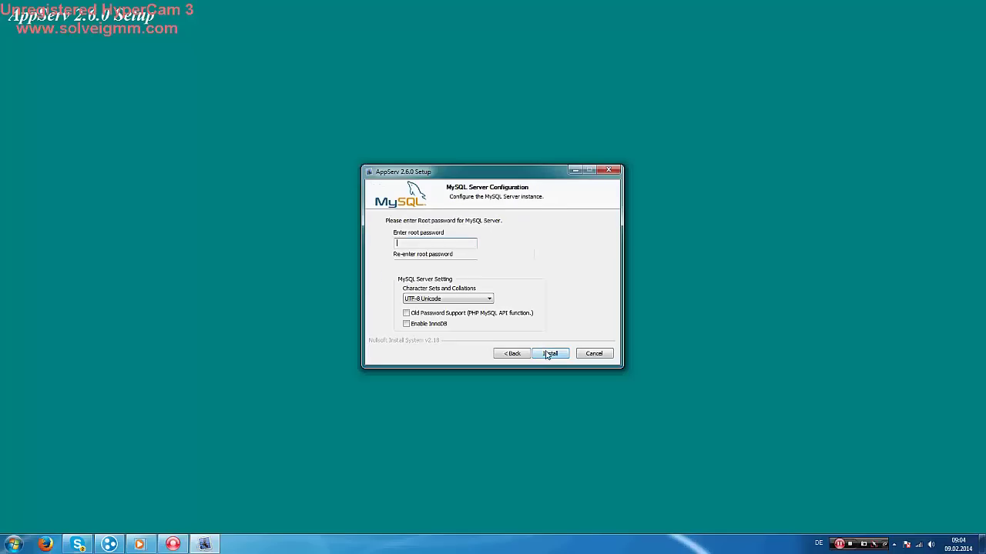
Enter and confirm the MySQL root password, install AppServ, and close the media player
text(1)
click(459, 265)
text(1)
click(550, 354)
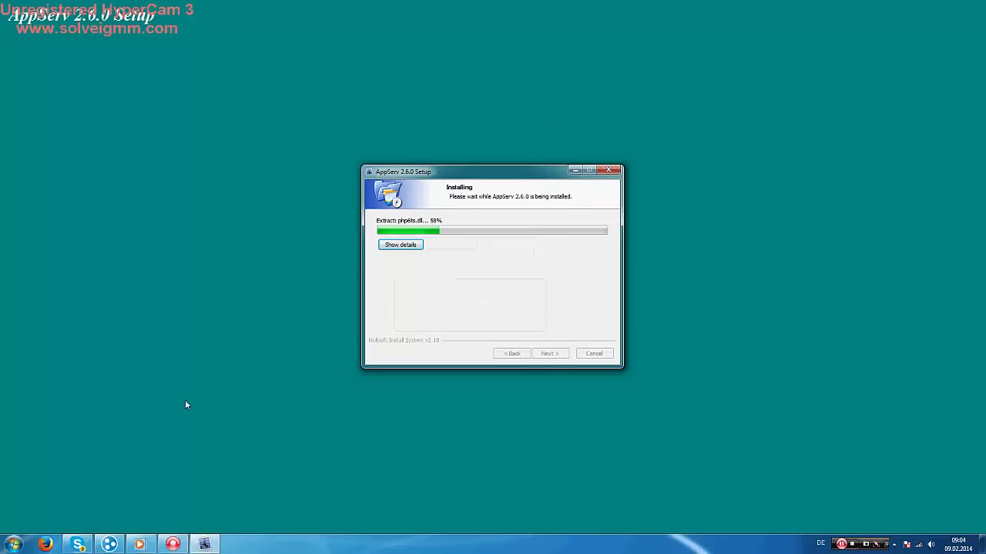
click(139, 542)
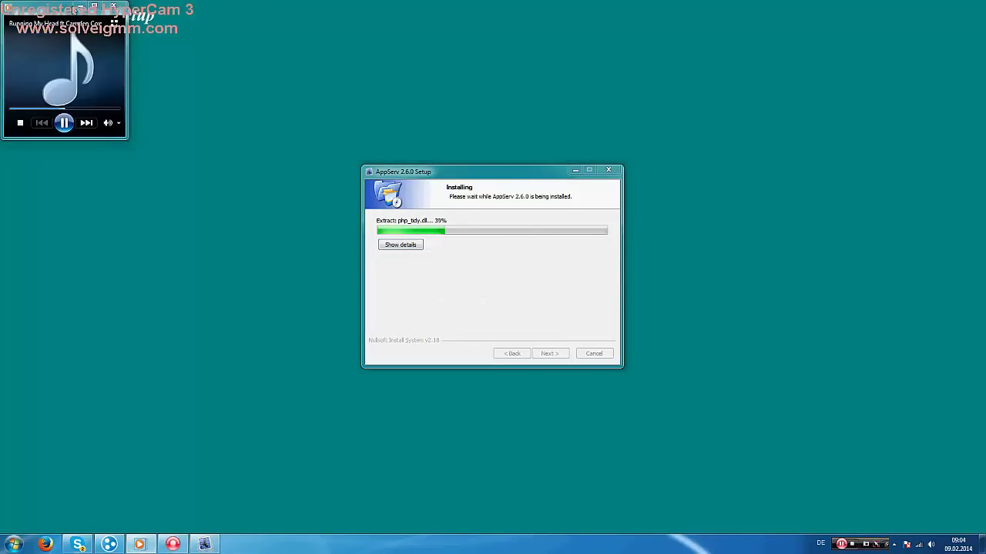
click(77, 10)
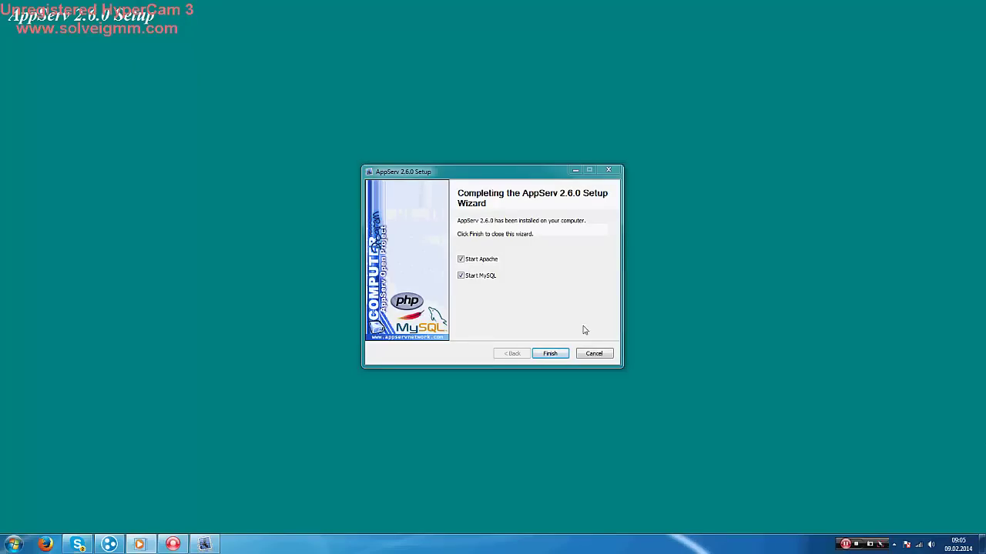
Finish setup with Start Apache and Start MySQL unticked, then delete the AppServ installer
click(480, 260)
click(472, 277)
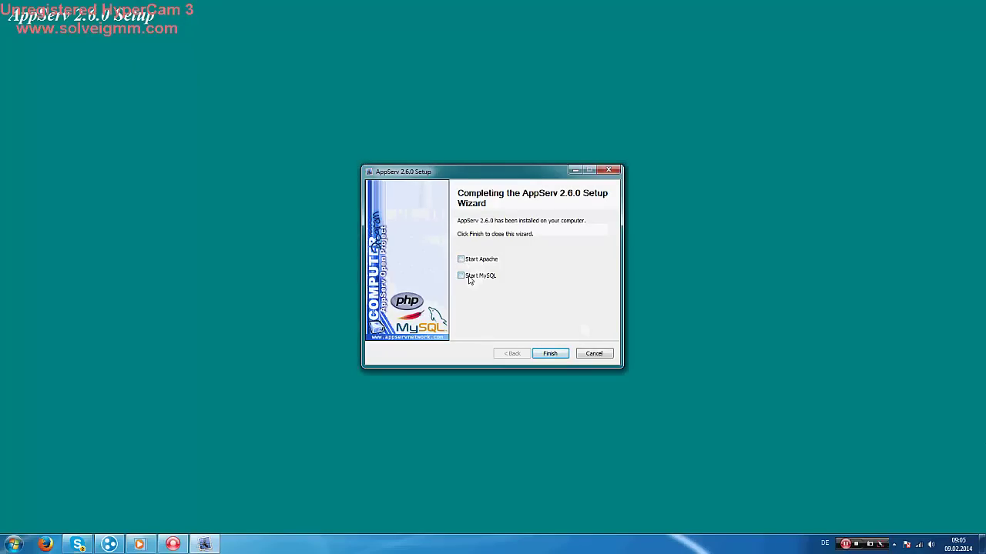
click(542, 355)
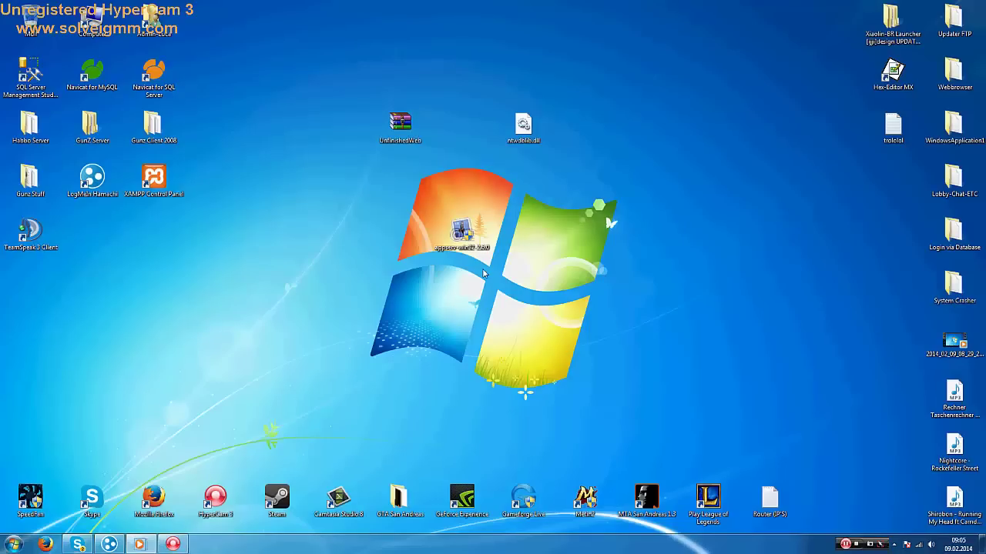
click(462, 234)
key(Delete)
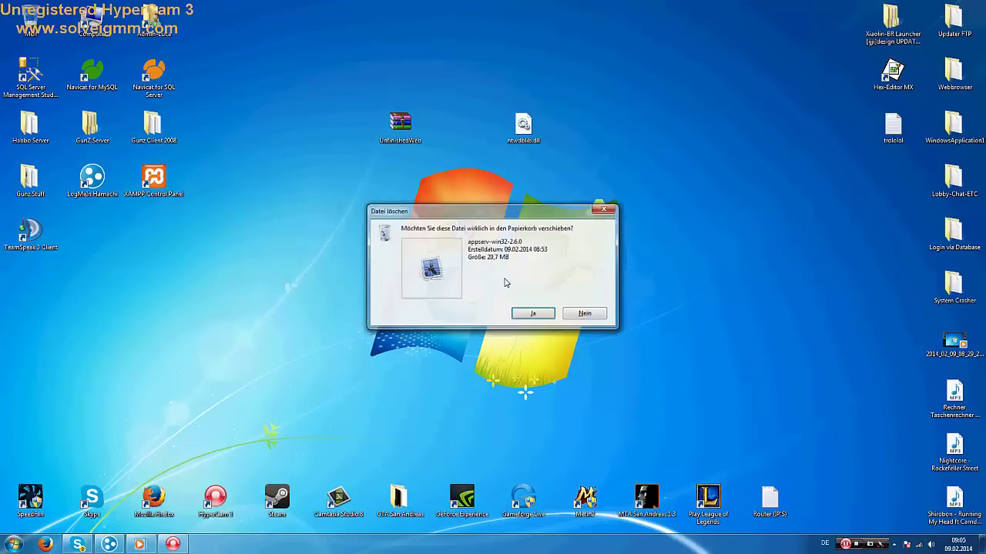
key(Return)
Open the trololol.txt notes from the desktop
click(13, 545)
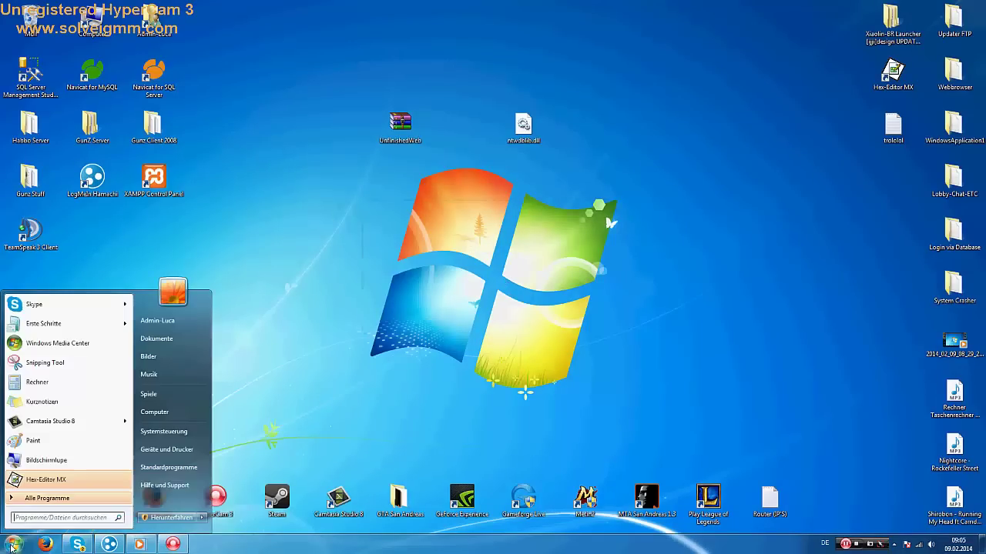
click(19, 517)
click(437, 324)
double_click(893, 127)
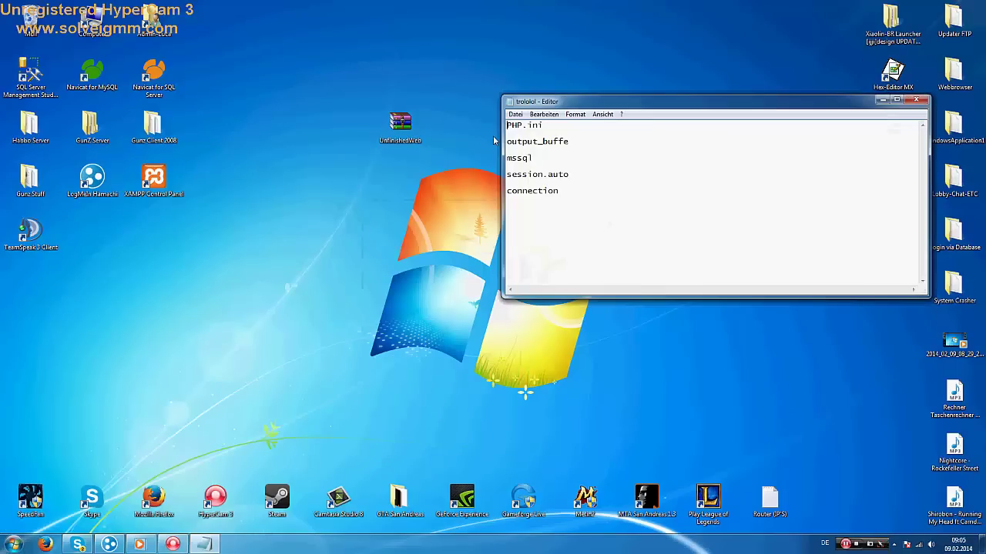
Make the first note line 'PHP.ini on start search.' and search the Start menu for php.ini
click(419, 129)
text(on star)
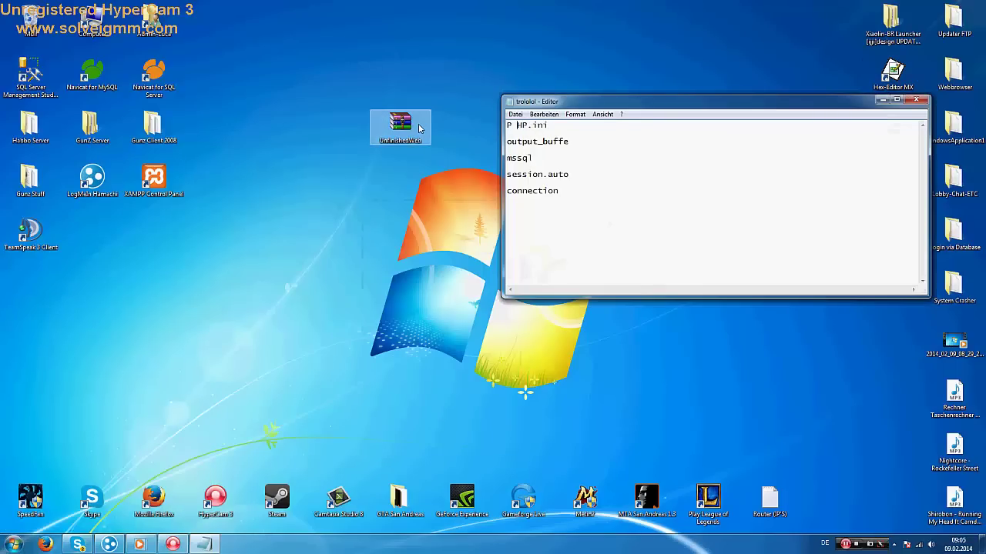
text(t search.)
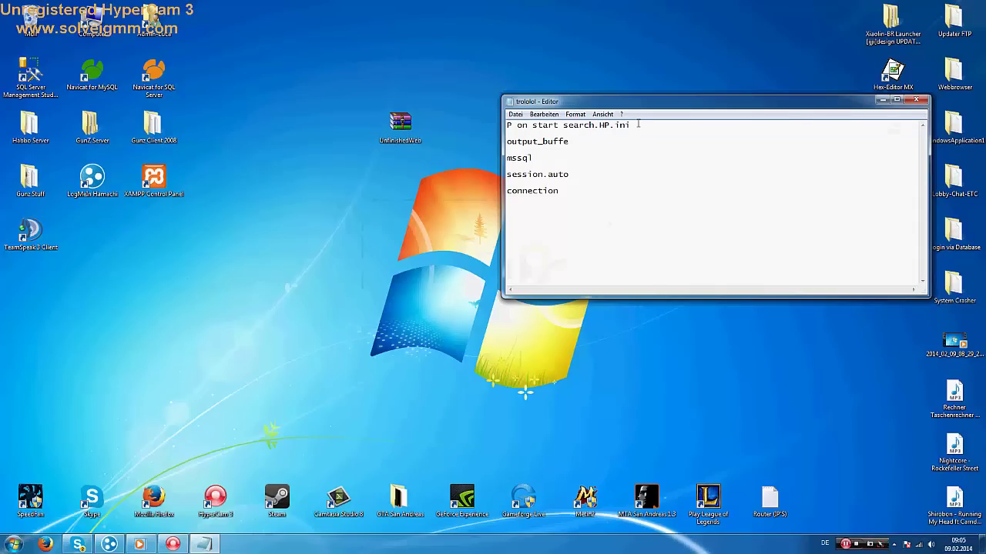
drag(633, 125, 601, 127)
key(Delete)
key(ctrl+z)
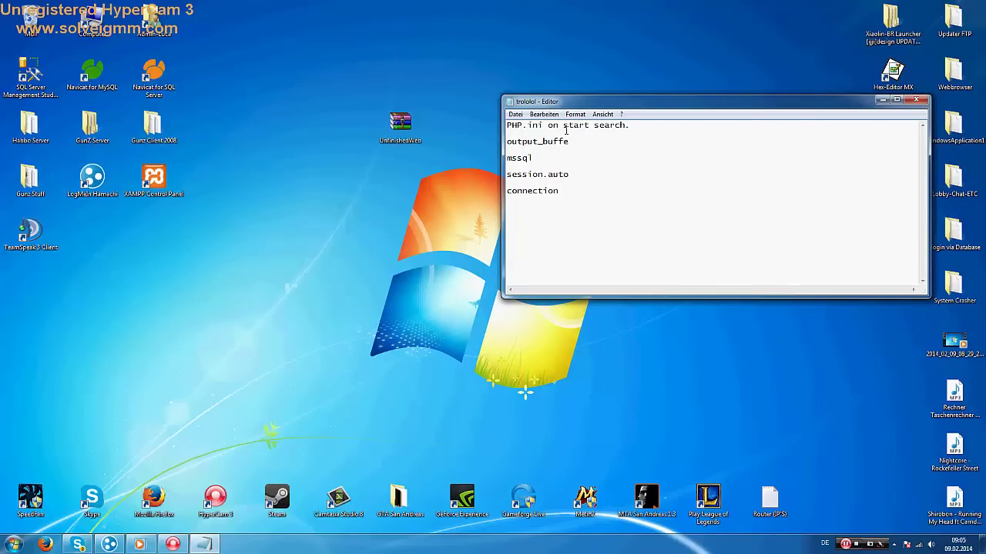
key(super)
text(php.ini)
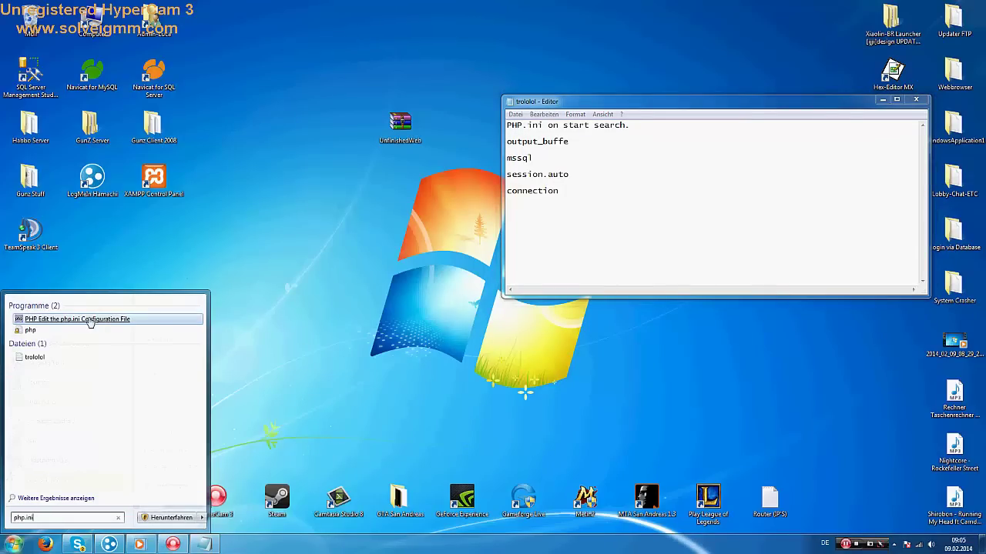
Open php.ini beside the notes and add a note line 'Do strg+f English: c'
click(95, 321)
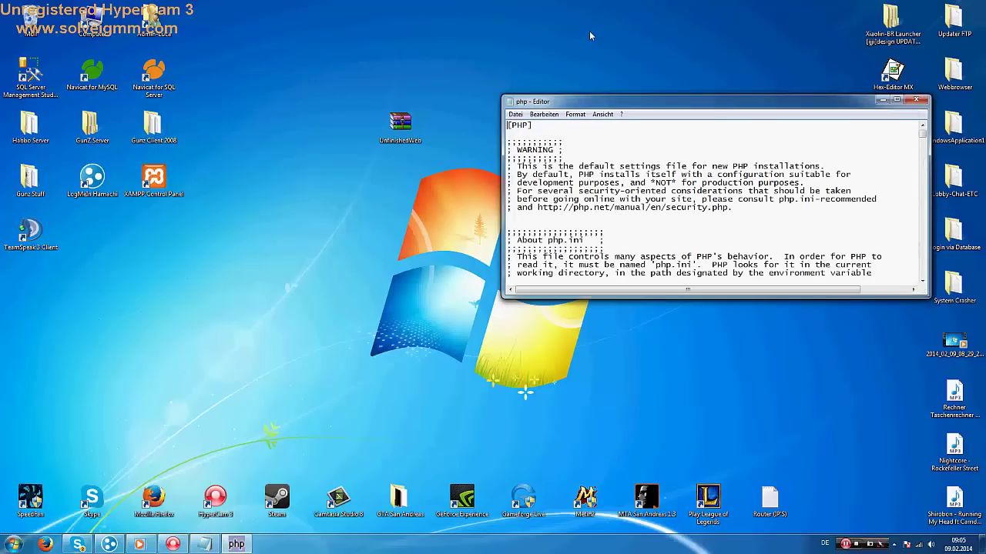
drag(693, 101, 254, 56)
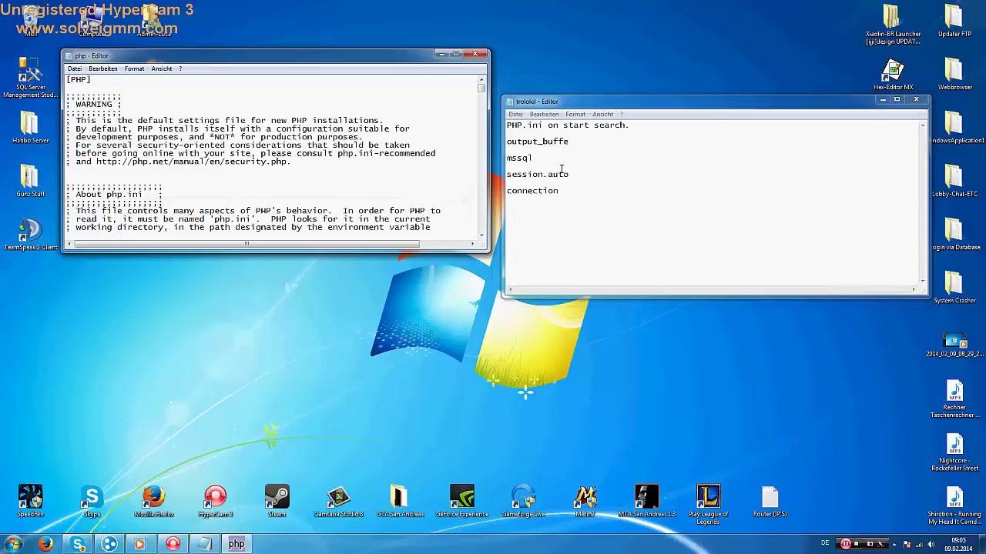
click(605, 182)
click(674, 130)
key(Return)
key(Return)
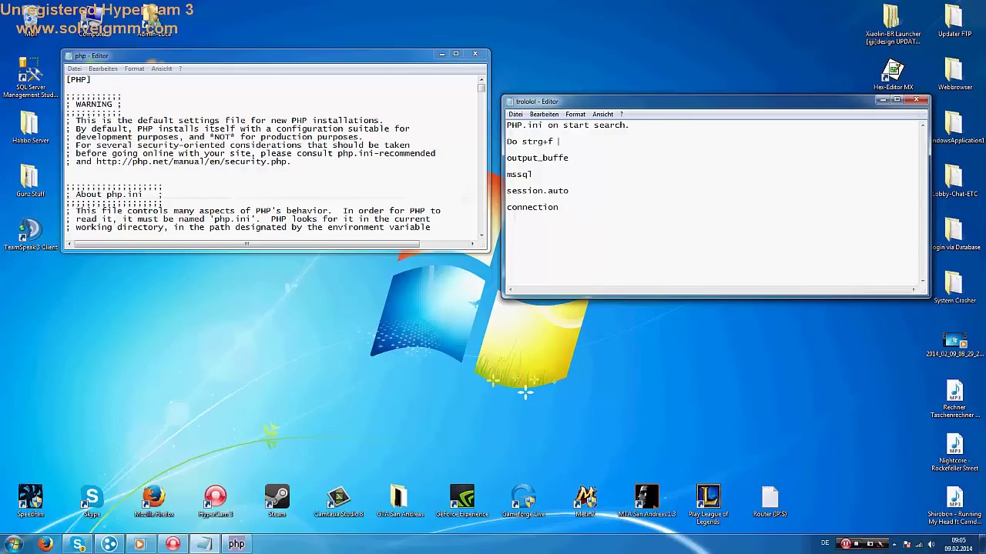
text(Do strg+f English: ctrl+F)
Add 'Look for->' to the notes and search php.ini for output_buffe copied from them
click(273, 116)
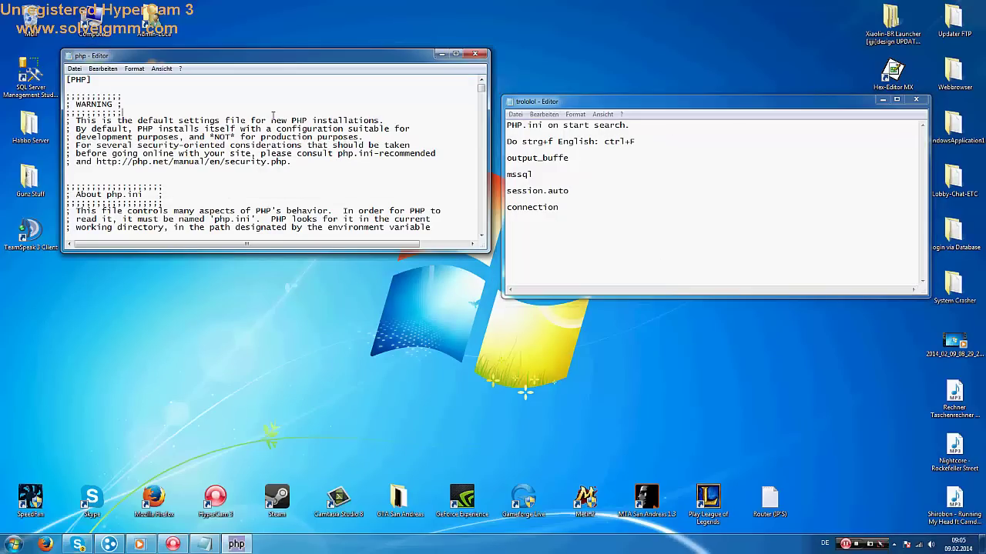
key(ctrl+f)
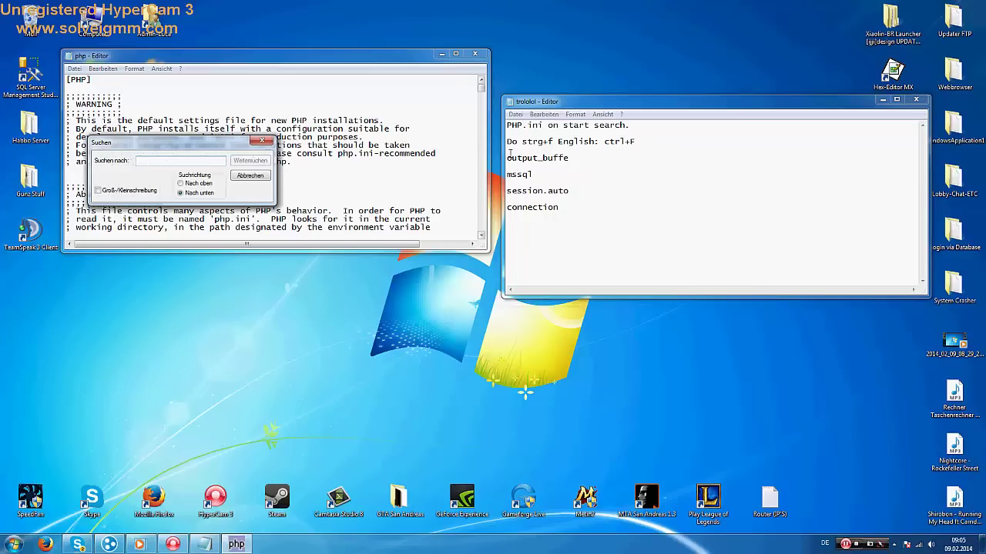
click(504, 157)
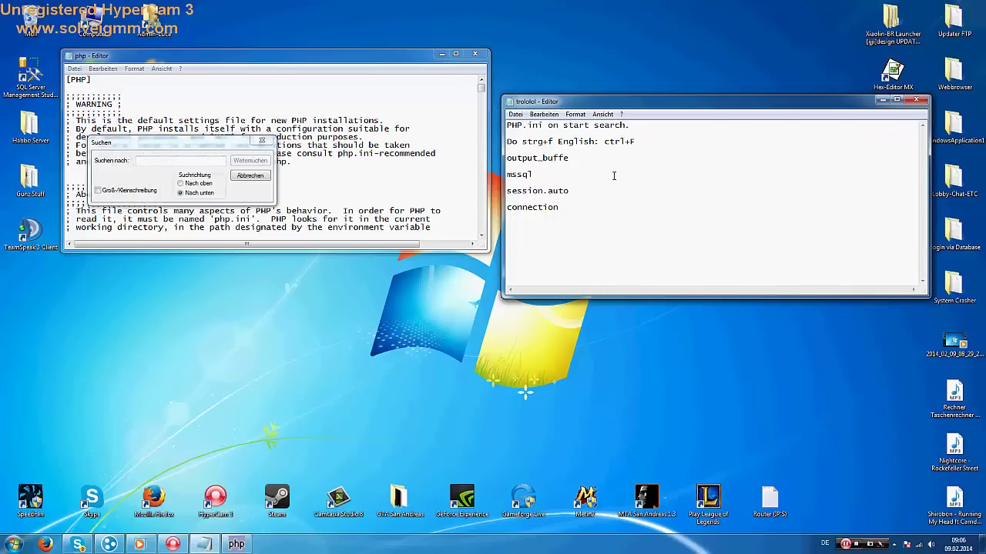
text(Look for->)
drag(630, 158, 564, 160)
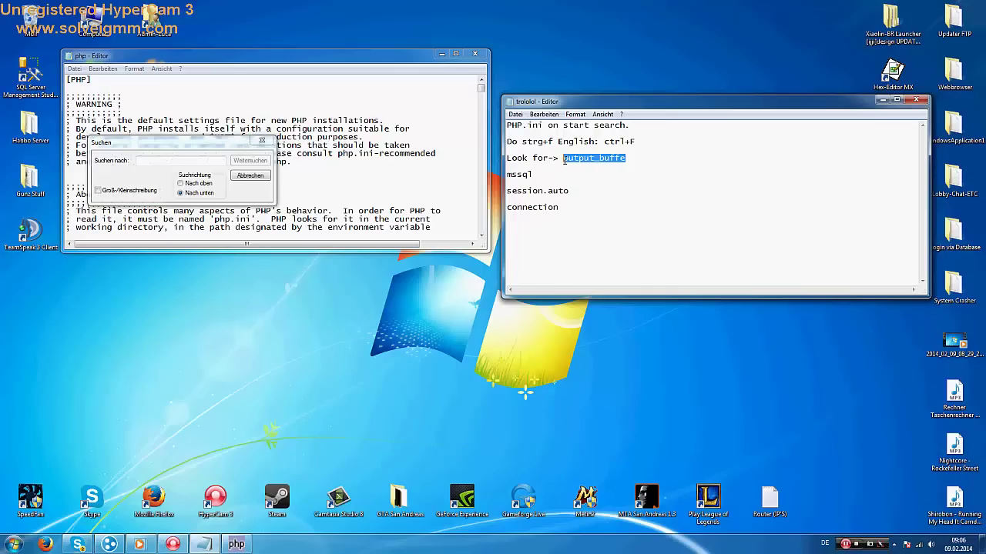
key(ctrl+c)
click(185, 160)
key(ctrl+v)
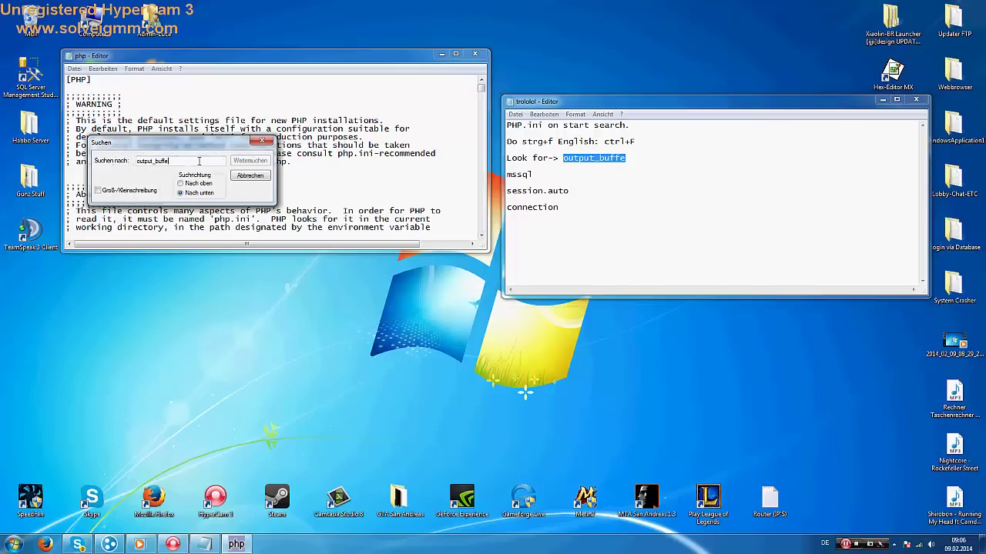
click(257, 162)
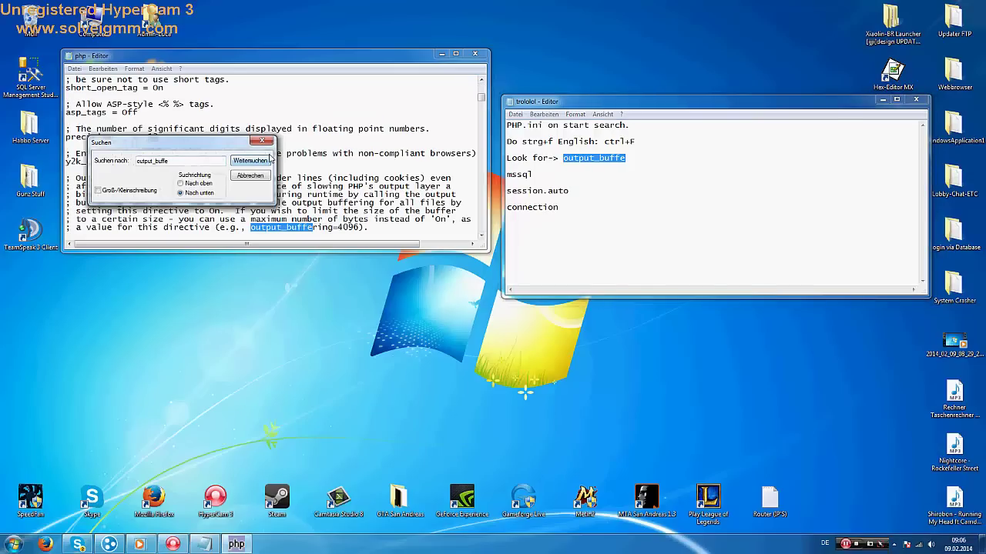
drag(231, 143, 433, 13)
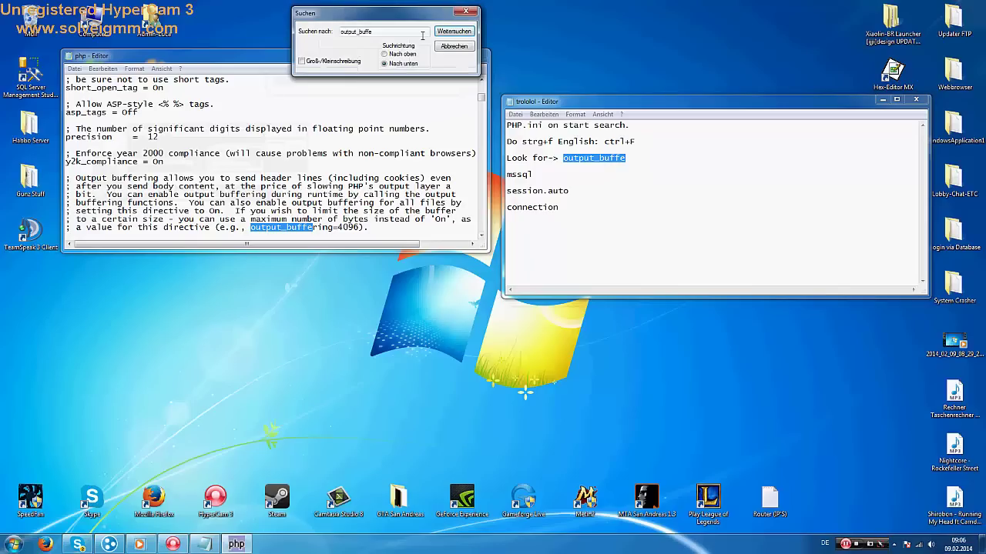
click(443, 33)
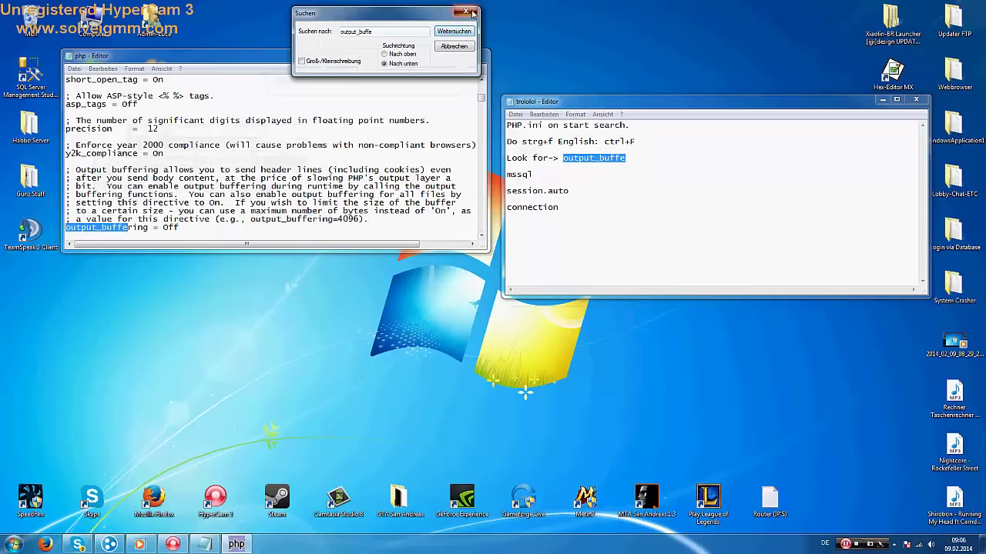
click(466, 10)
Finish the note with 'set it On' and change output_buffering from Off to On
click(658, 160)
text(s)
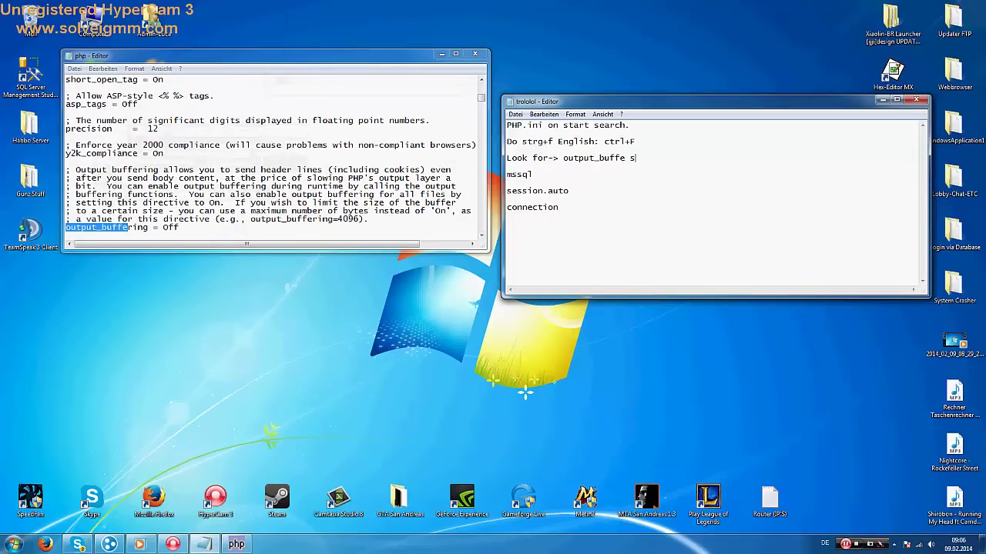
text(et it On)
click(186, 228)
key(BackSpace)
key(BackSpace)
text(n)
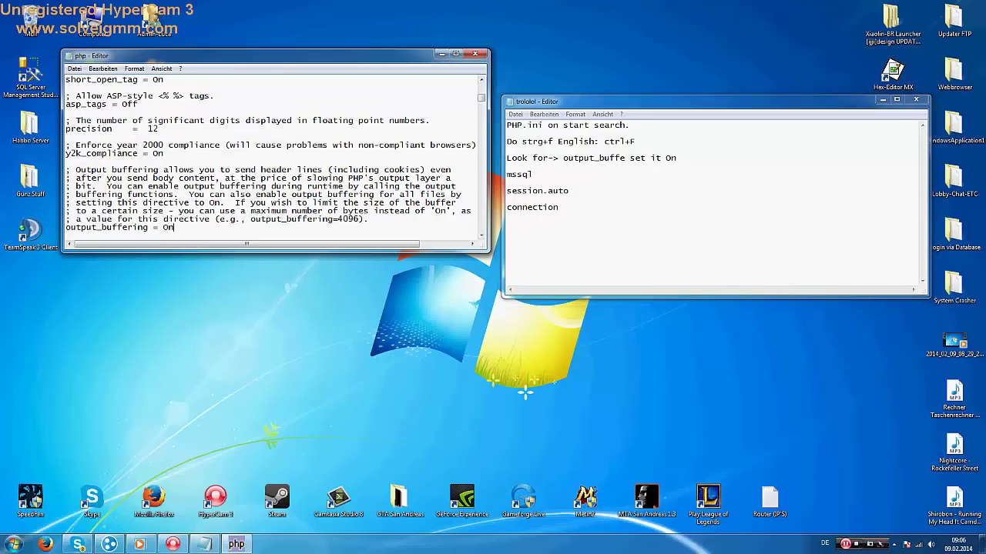
click(519, 176)
Note 'Look for ->mssql and remove the ; before' and uncomment extension=php_mssql.dll in php.ini
text(Look for )
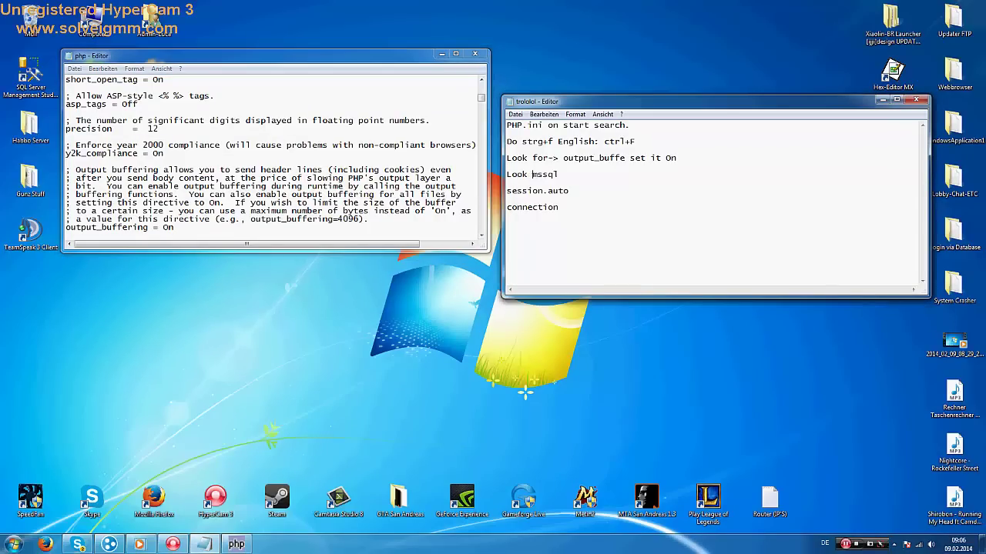
text(->mssql and remove the ; )
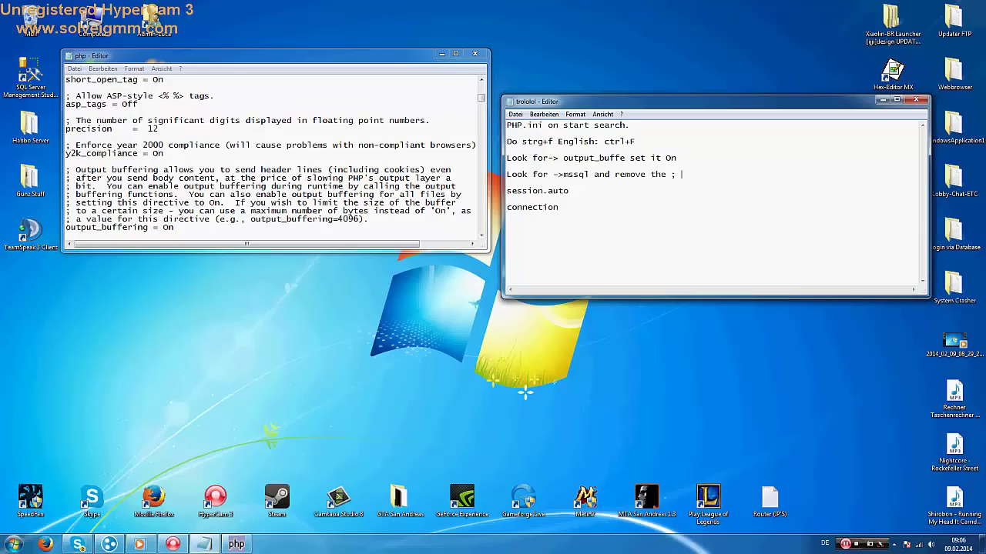
text(before mysql)
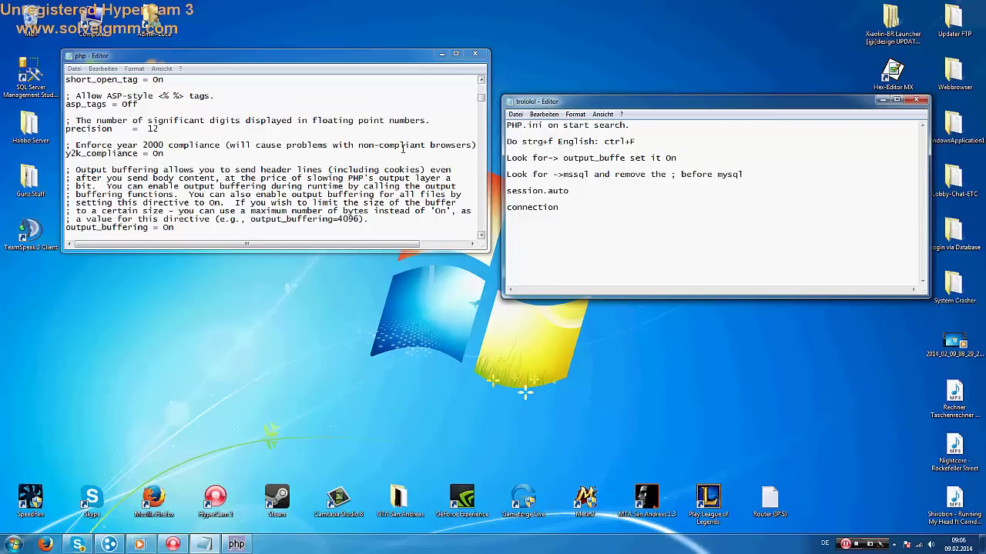
click(268, 203)
key(ctrl+f)
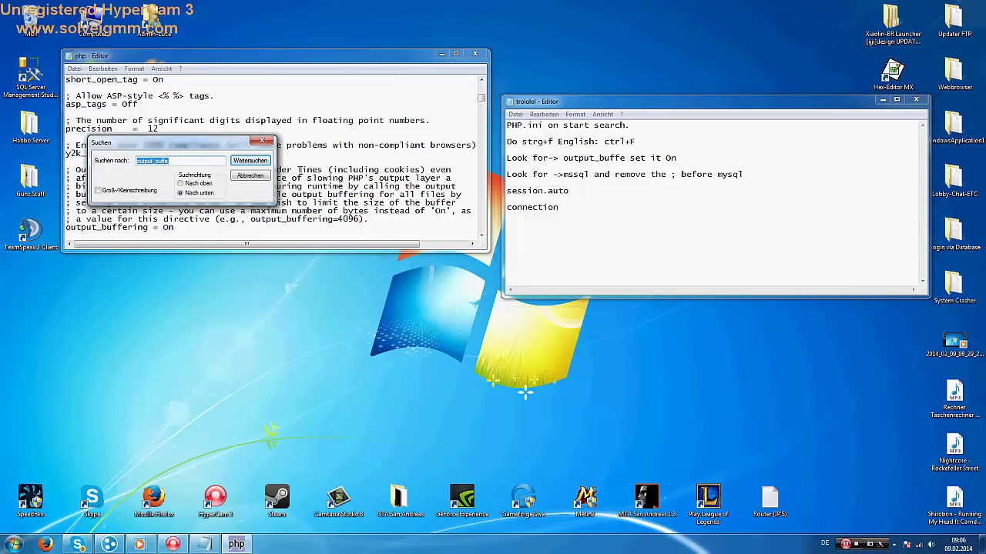
text(mssql)
key(Return)
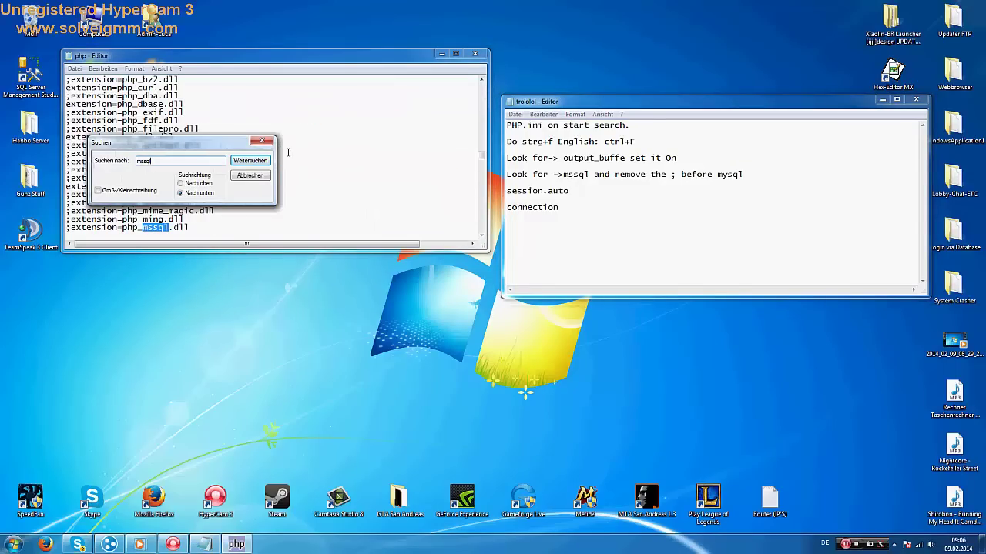
click(262, 141)
click(68, 227)
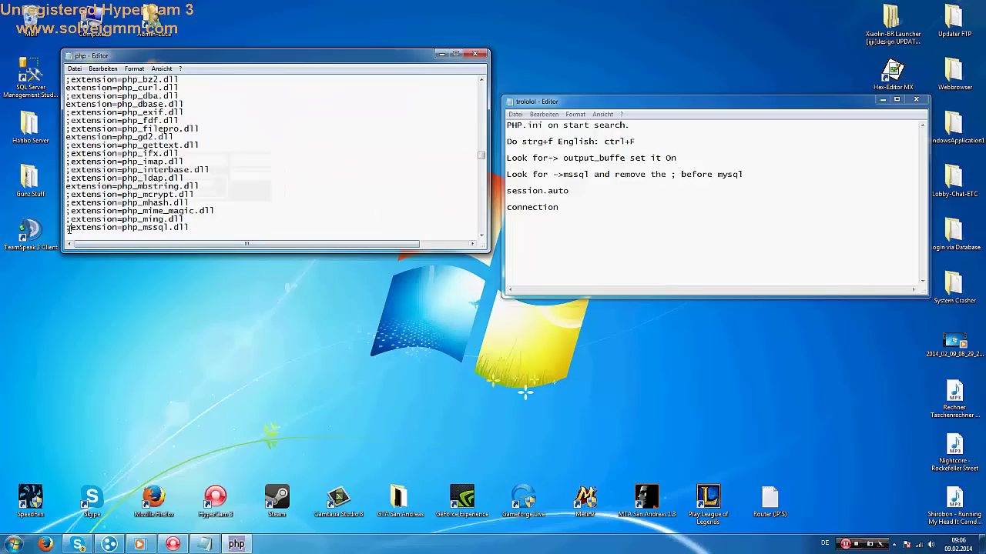
key(BackSpace)
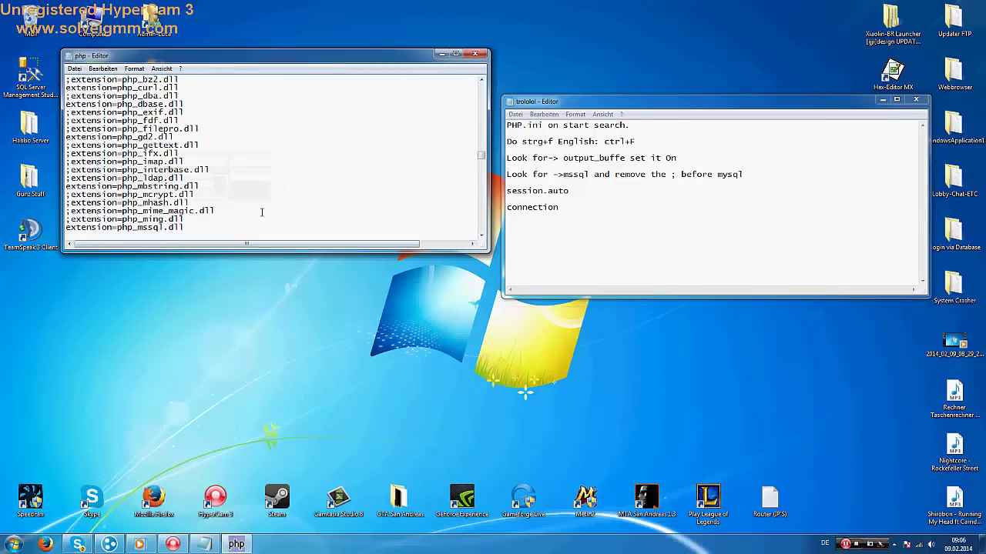
click(508, 192)
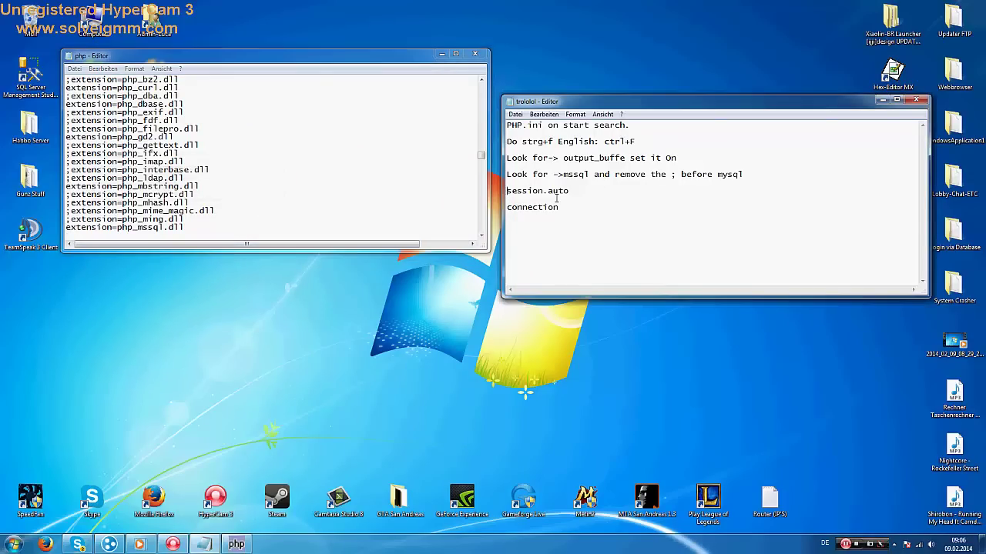
Add 'Look for ->' before session.auto in the notes and find session.auto_start in php.ini
text(Look for ->)
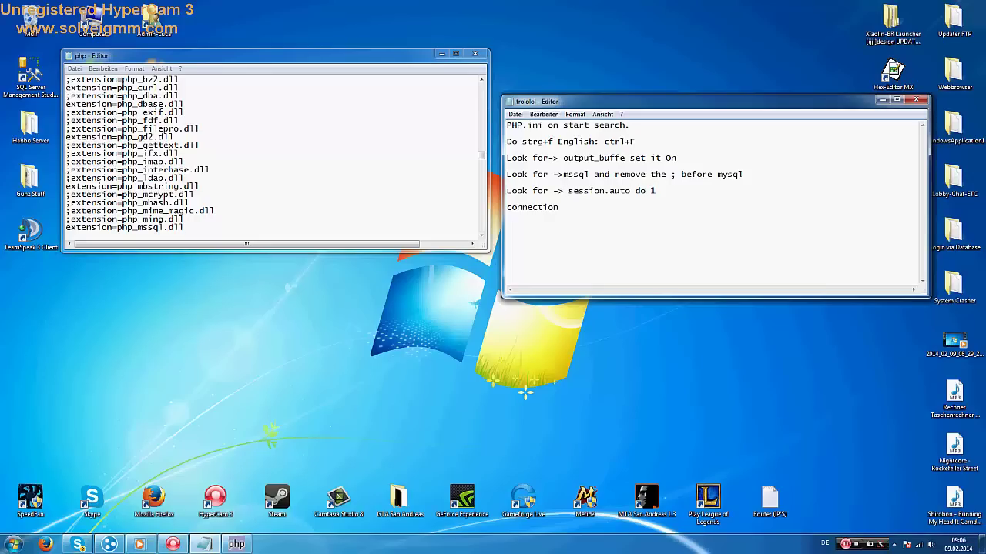
drag(631, 190, 569, 191)
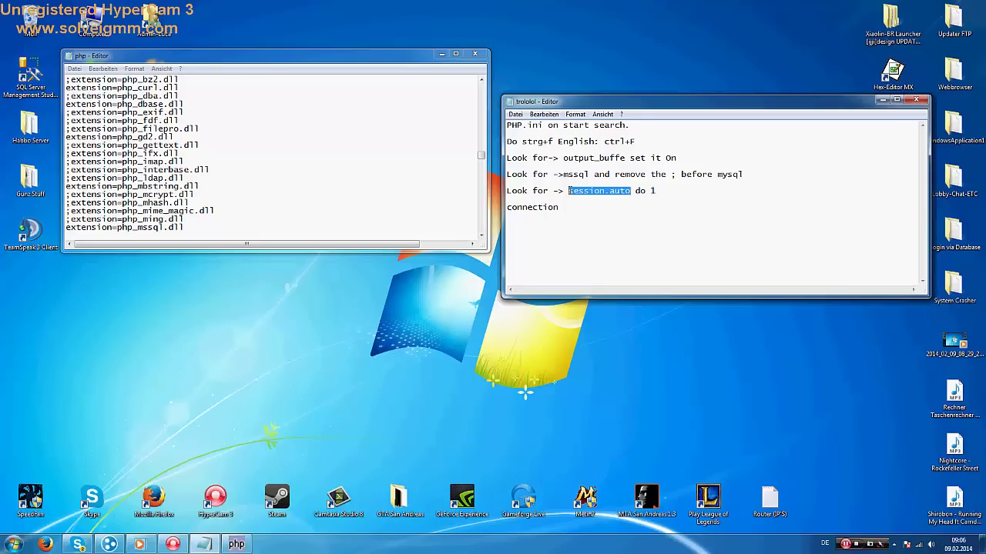
click(391, 120)
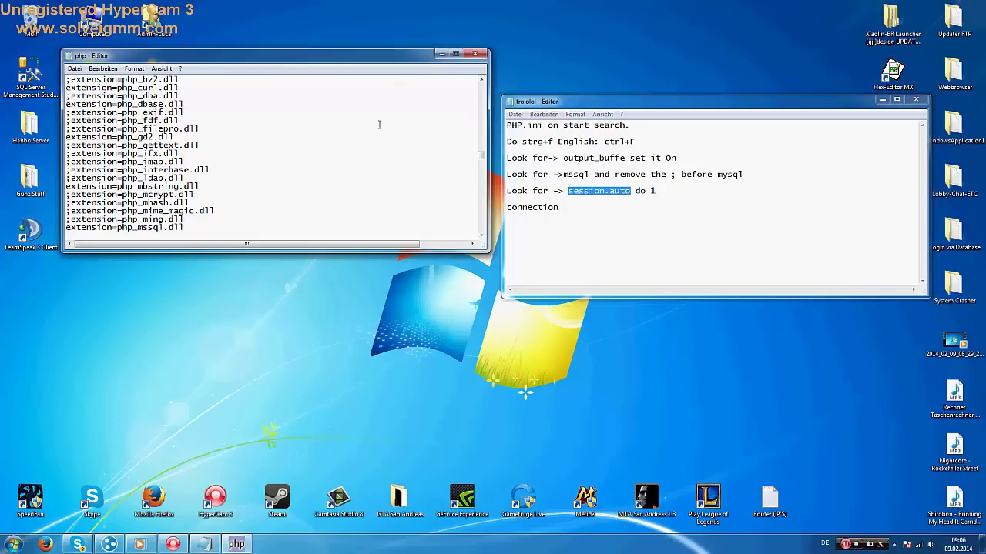
key(ctrl+f)
key(Return)
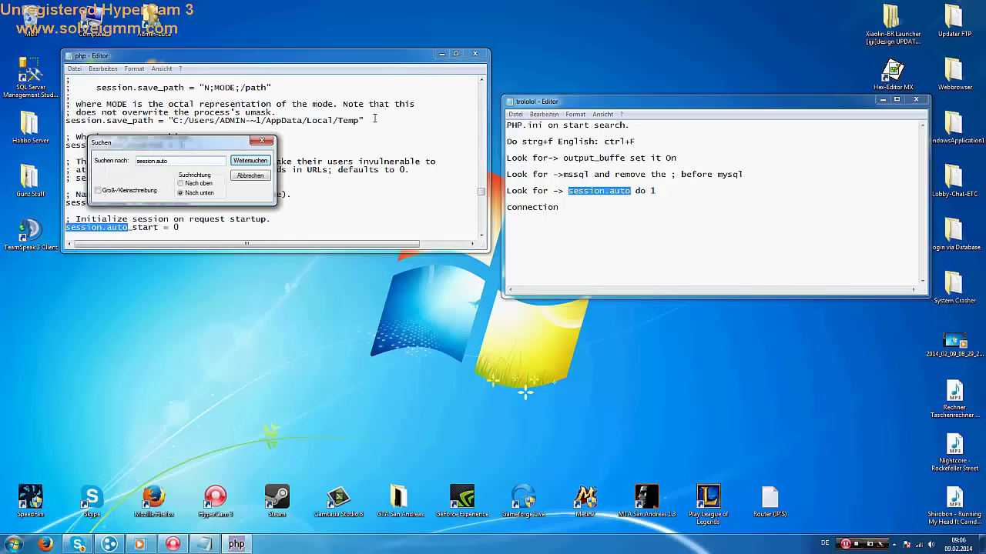
click(262, 140)
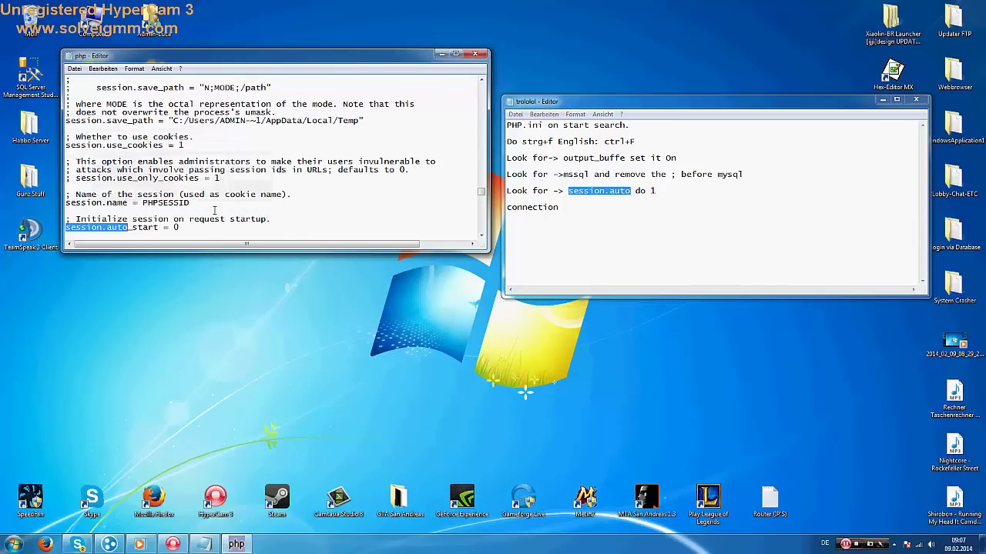
click(180, 227)
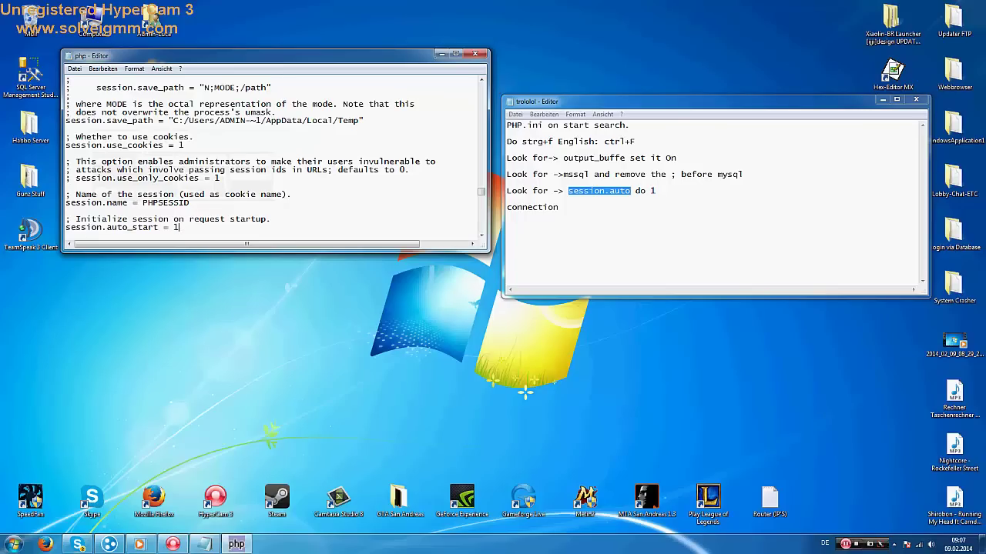
Prefix the connection note with 'look ------->>>>>>>' and search php.ini for connection
click(507, 208)
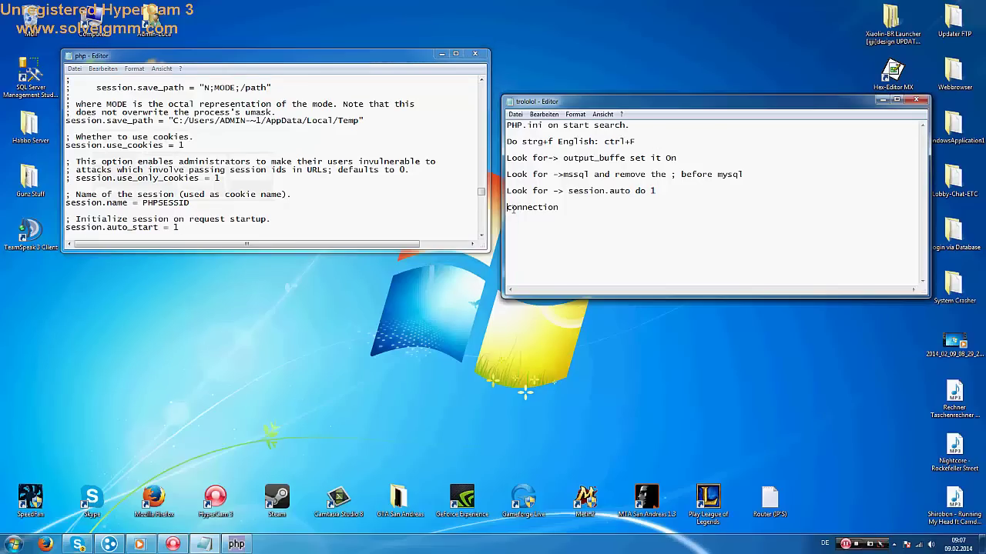
text(look ------->>>>>>>)
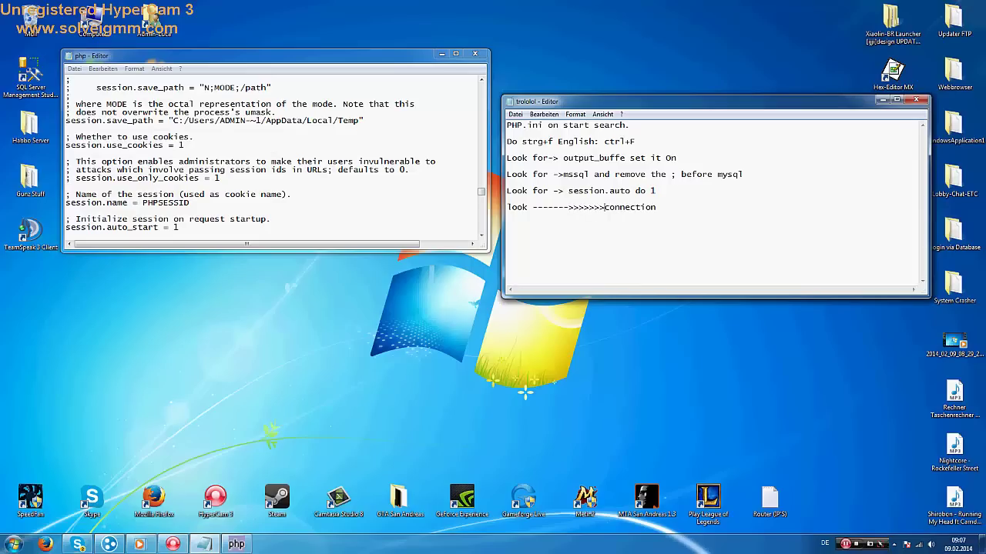
drag(663, 204, 506, 206)
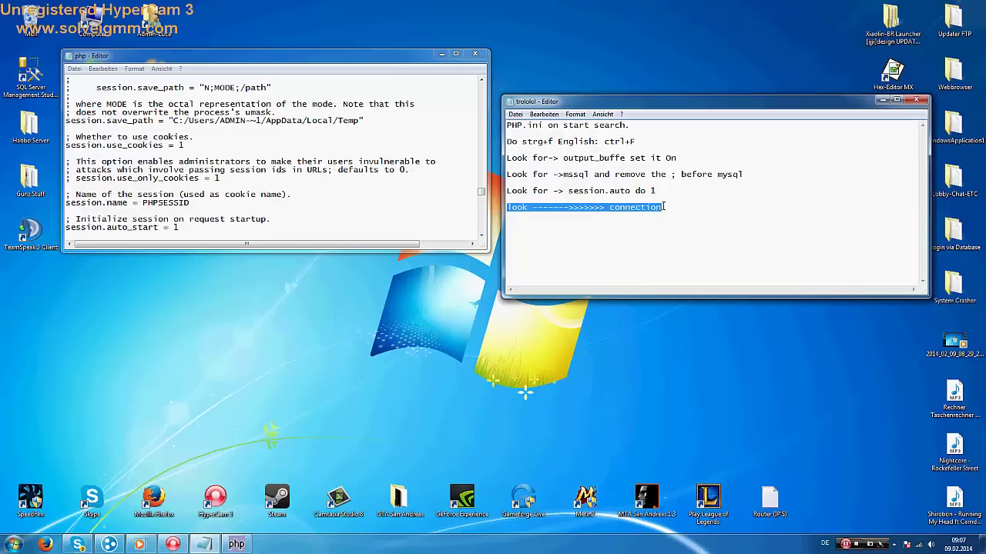
click(681, 208)
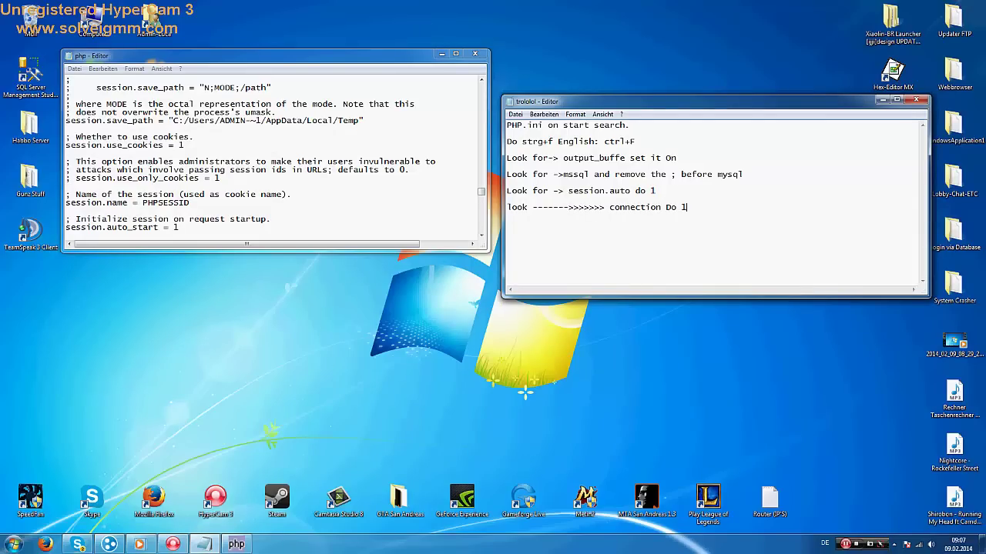
click(273, 180)
key(ctrl+f)
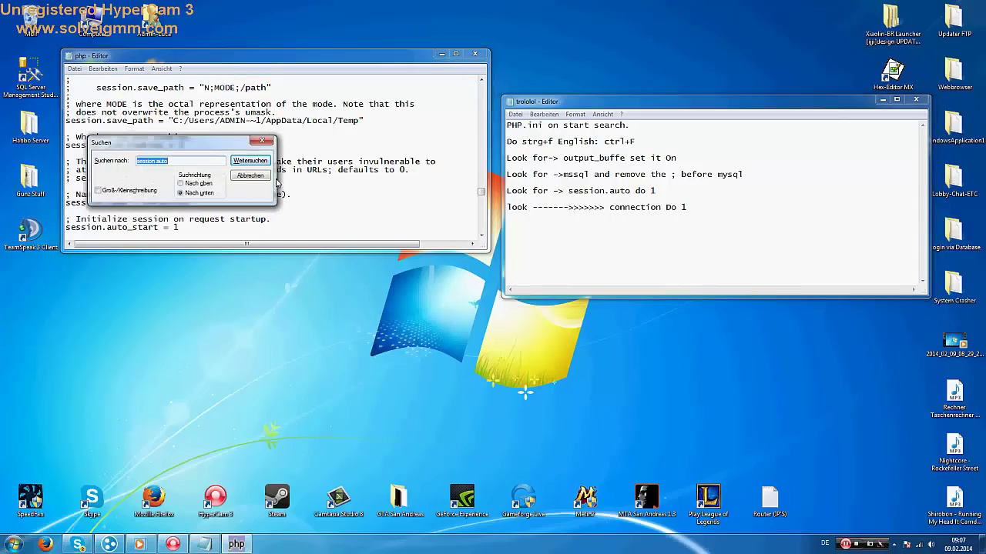
text(c)
text(onnection)
key(Return)
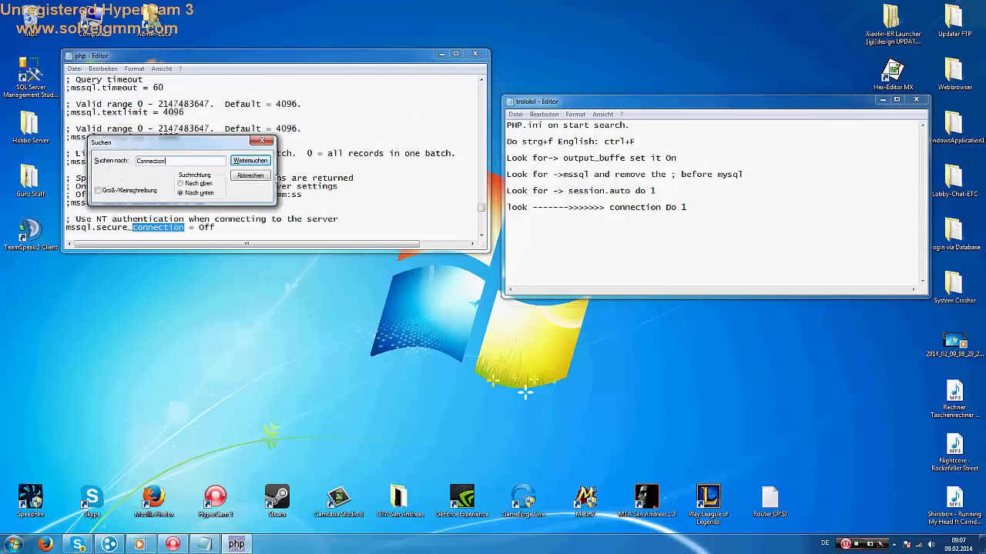
click(266, 132)
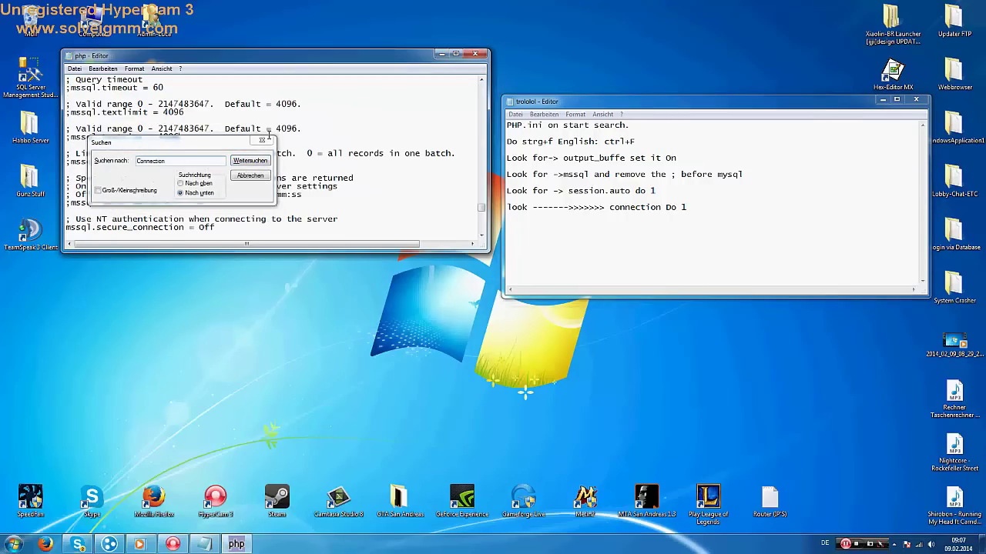
click(262, 141)
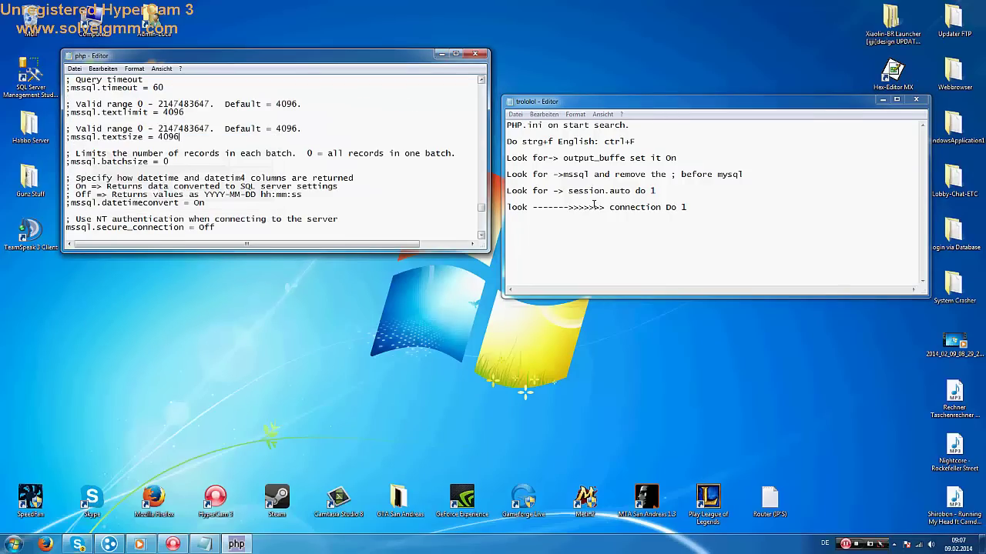
Go to the mssql.secure_connection = Off line and copy session.auto from the notes
click(664, 191)
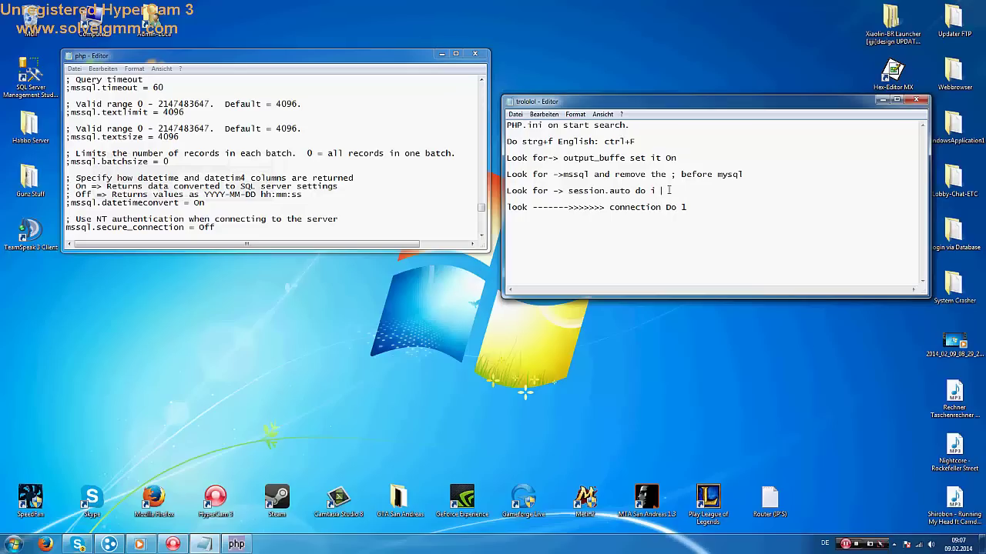
click(699, 202)
key(shift+Home)
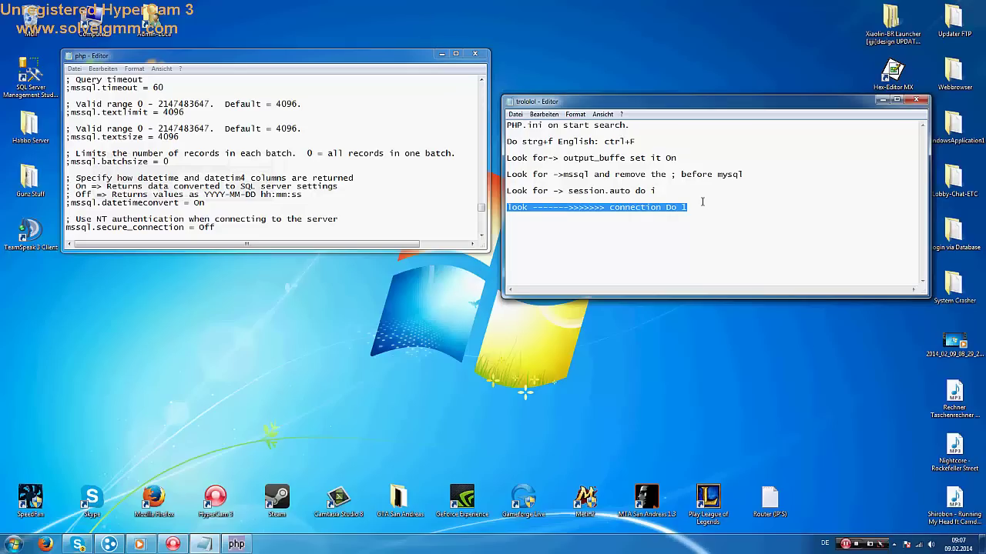
key(Down)
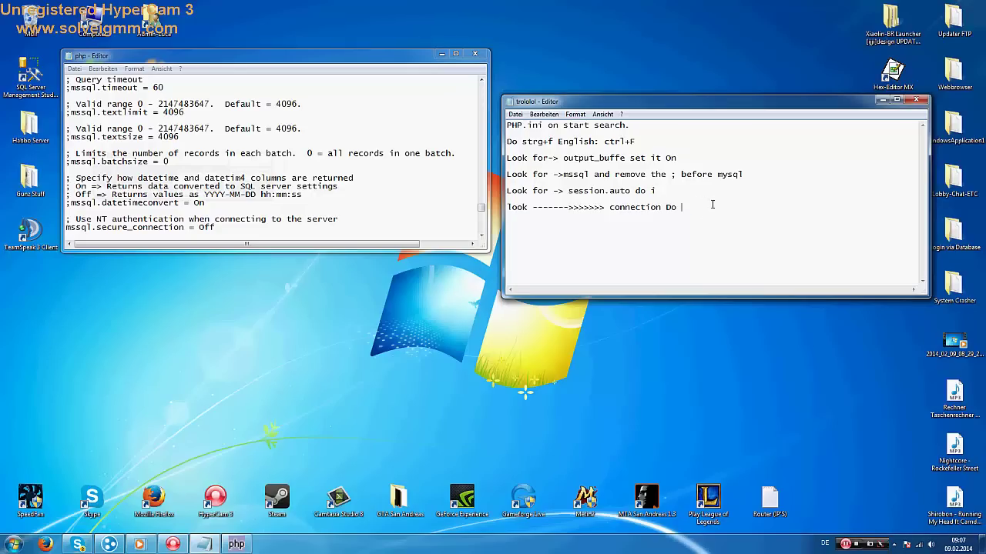
click(247, 228)
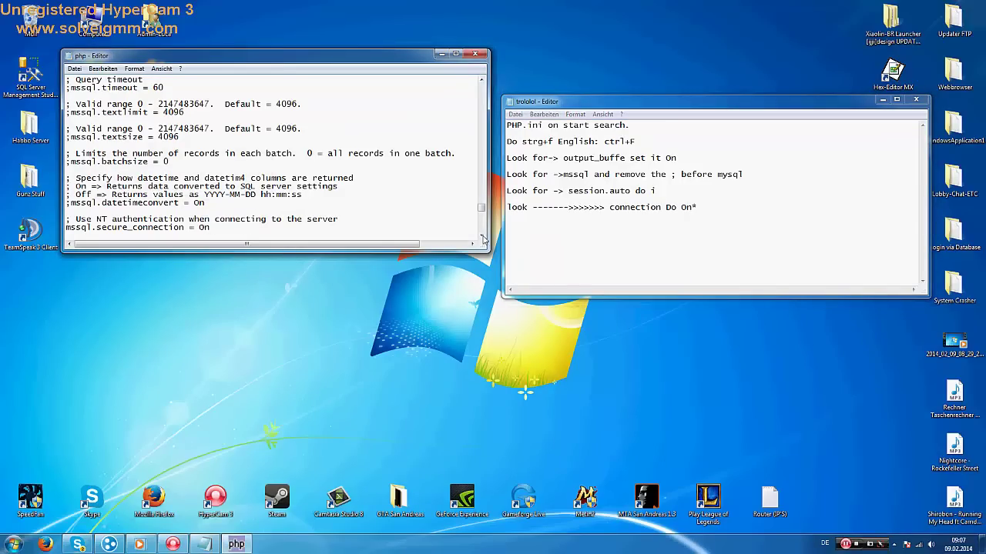
drag(630, 190, 574, 190)
key(ctrl+c)
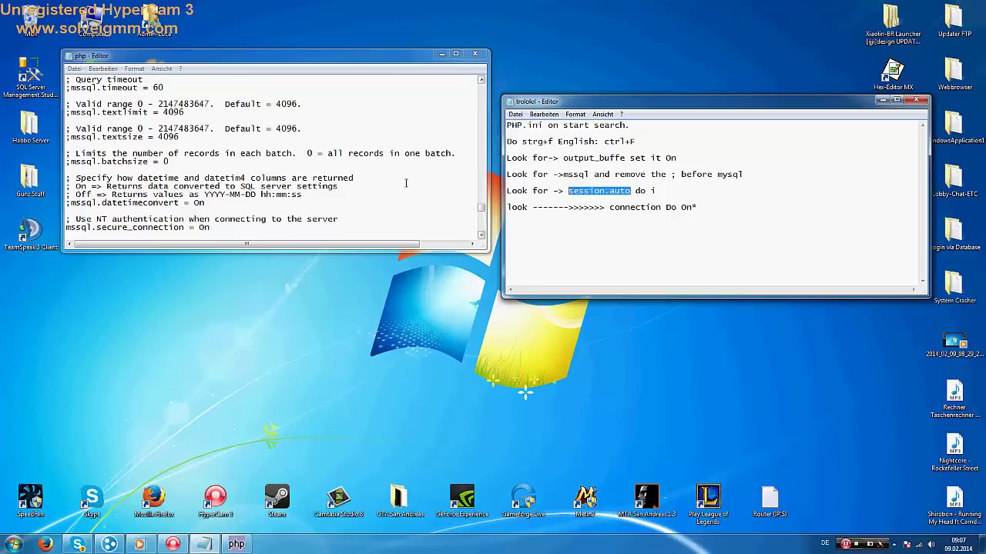
Search php.ini upward for session.auto using the pasted text
click(298, 178)
key(ctrl+f)
key(ctrl+v)
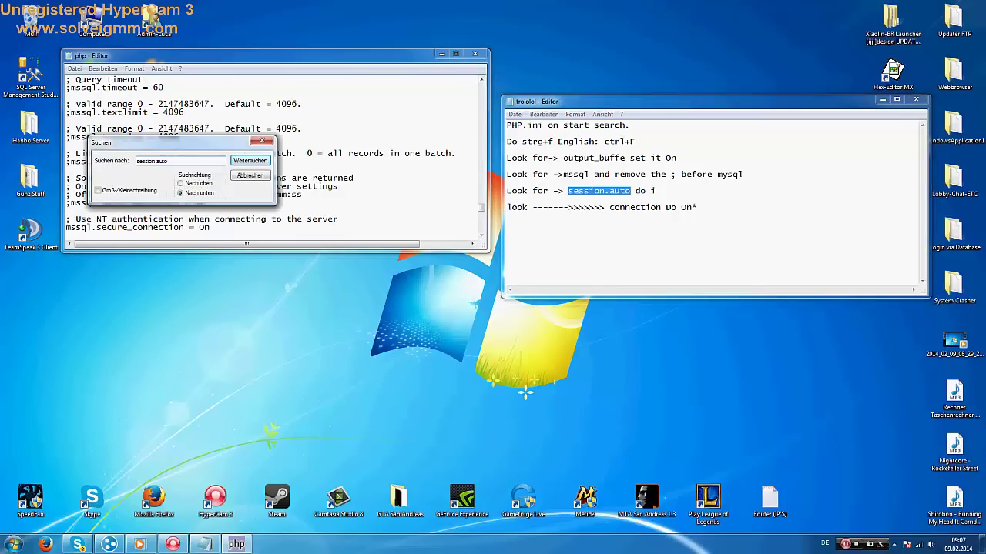
key(Return)
key(Return)
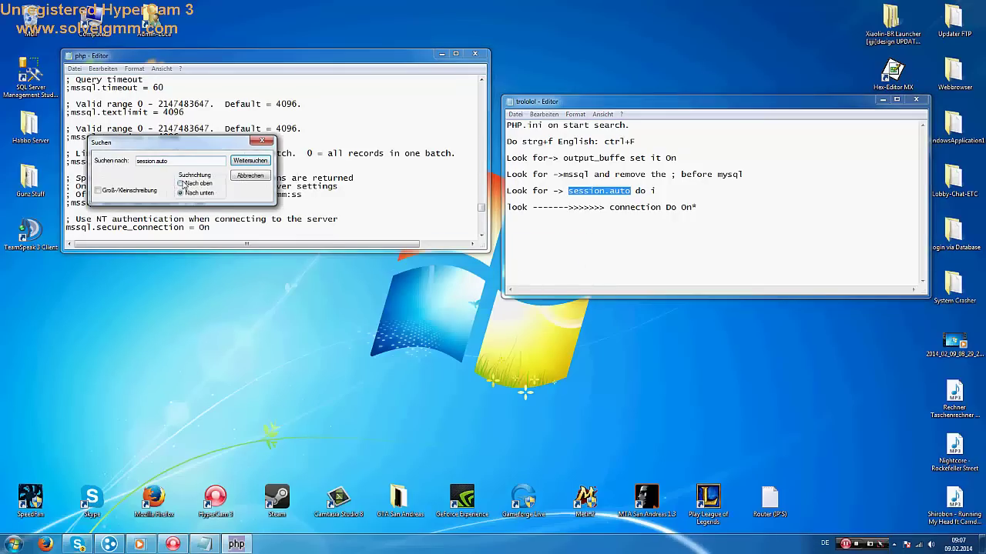
click(182, 184)
key(Return)
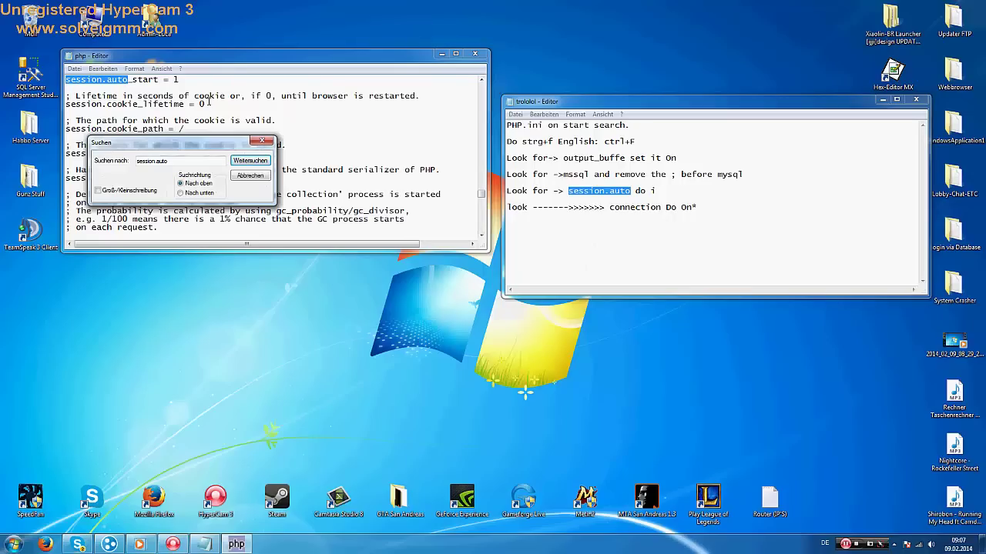
click(262, 141)
Finish the notes with 'do 1' and the dll-folders line, then save and close php.ini
click(680, 193)
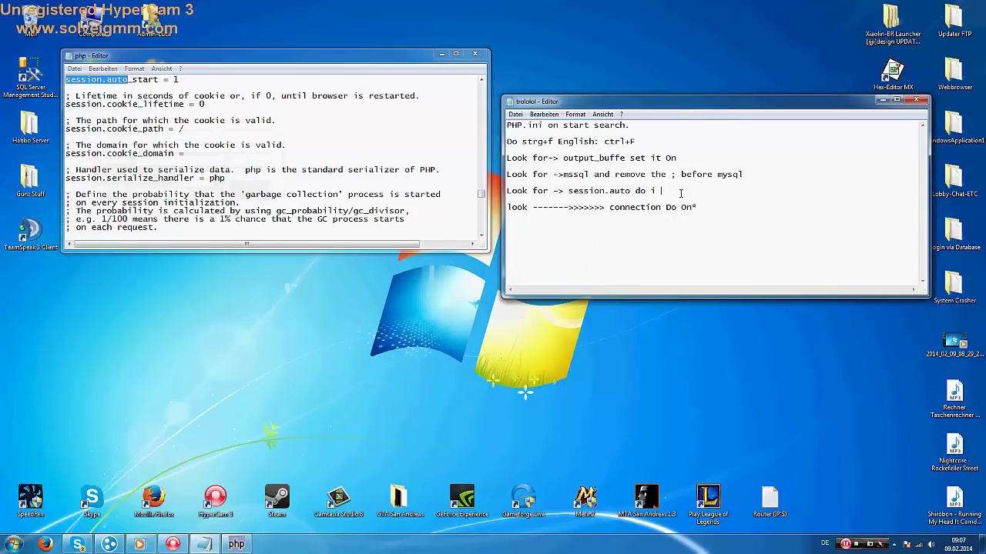
text(1)
drag(610, 104, 638, 176)
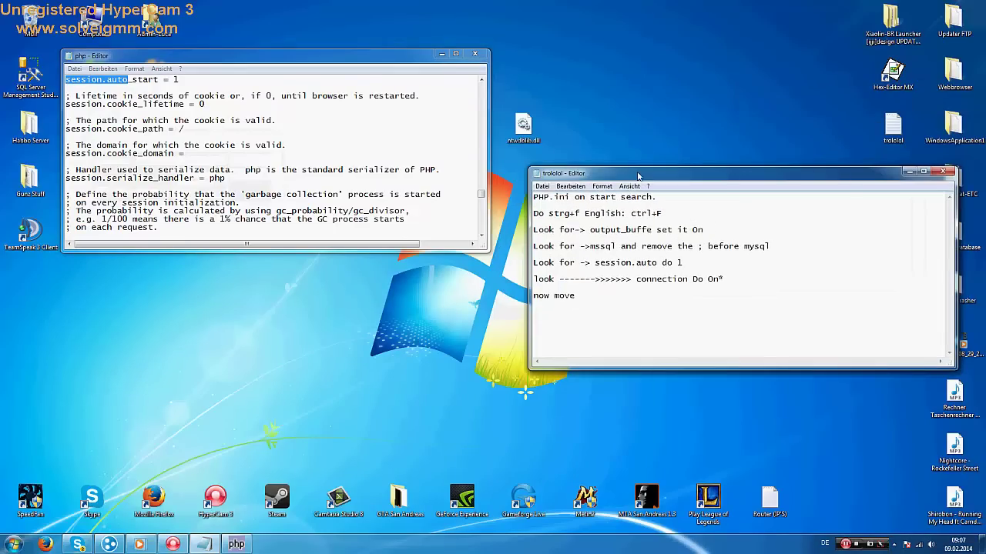
text(n)
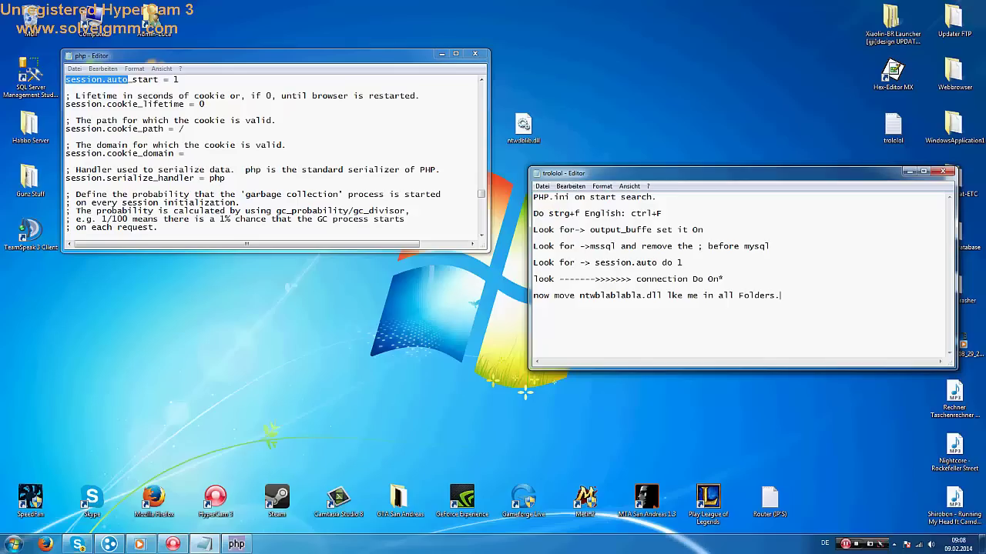
text(t watch :))
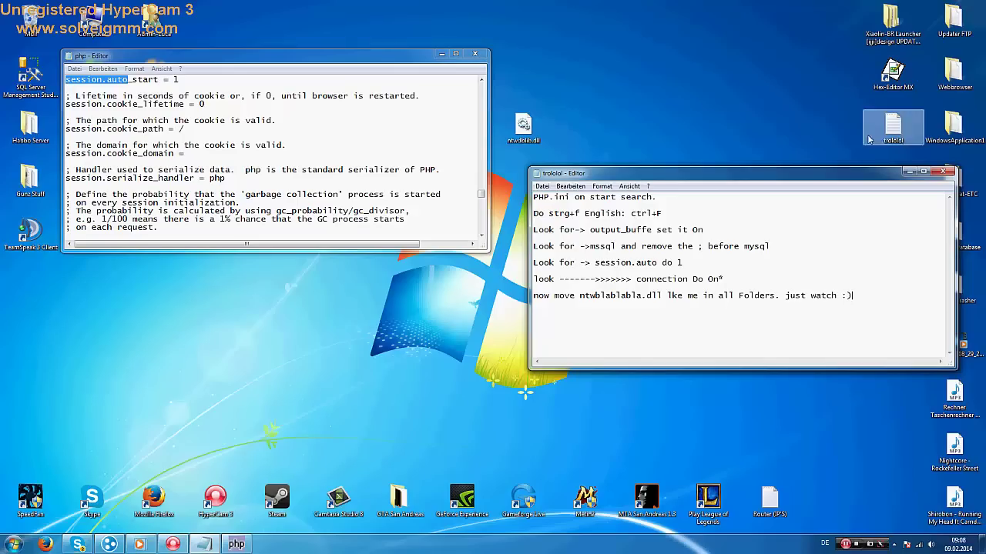
click(475, 54)
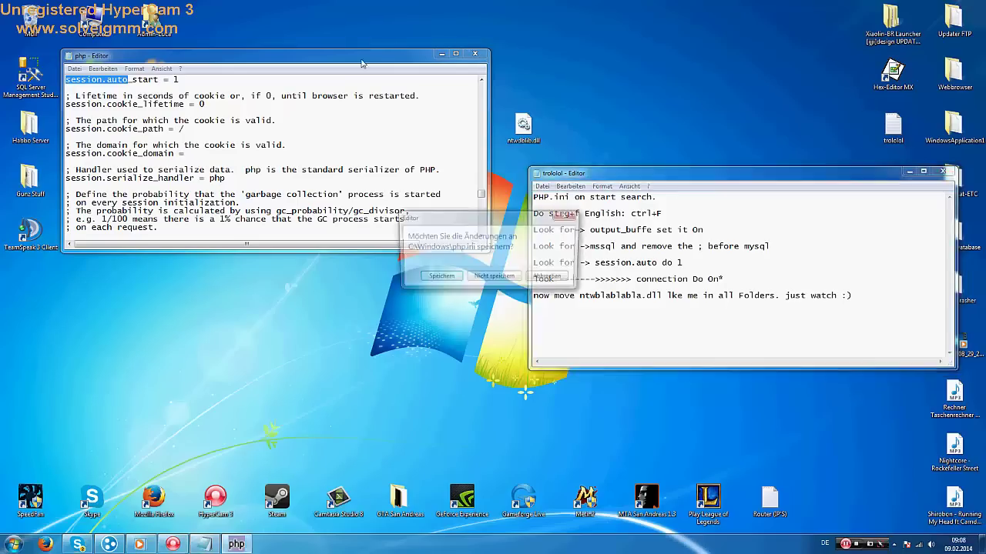
click(439, 278)
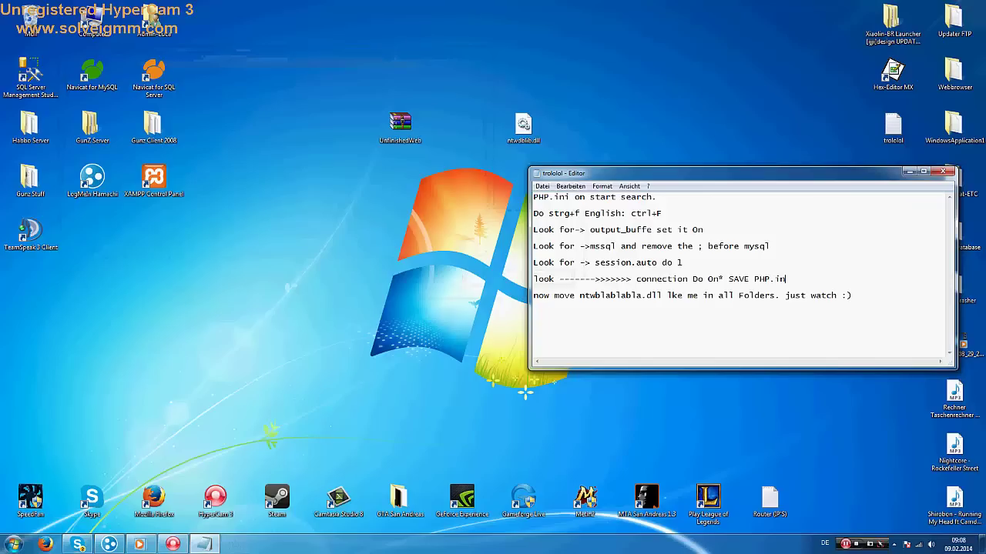
Copy ntwdblib.dll from the desktop
click(522, 127)
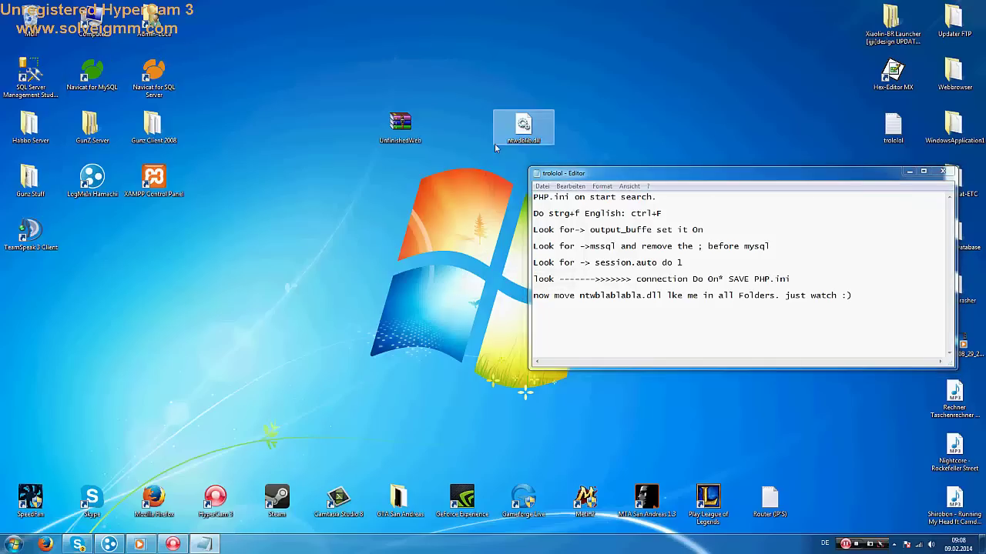
drag(523, 127, 277, 233)
right_click(287, 237)
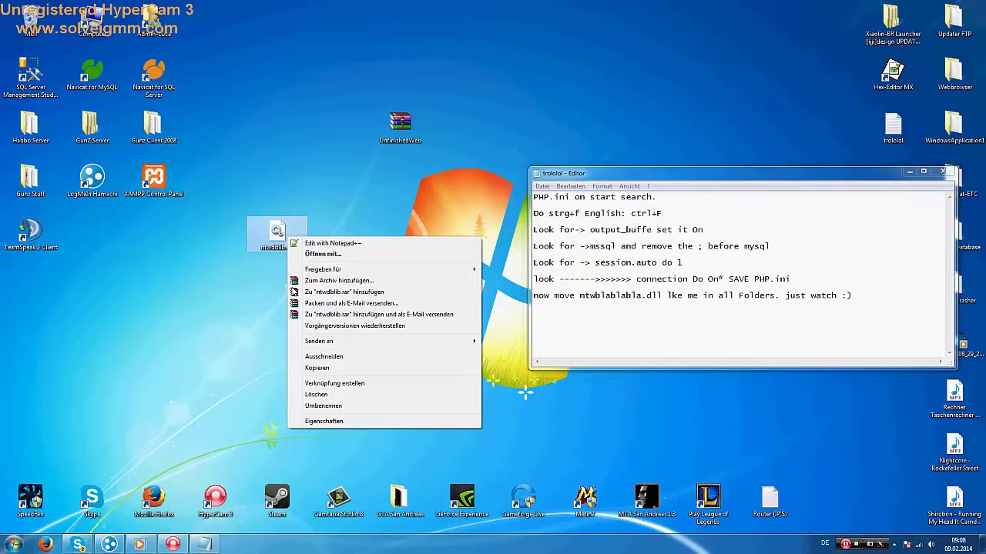
click(318, 368)
Delete everything in C:\AppServ\www and return to the AppServ folder
click(14, 544)
click(172, 421)
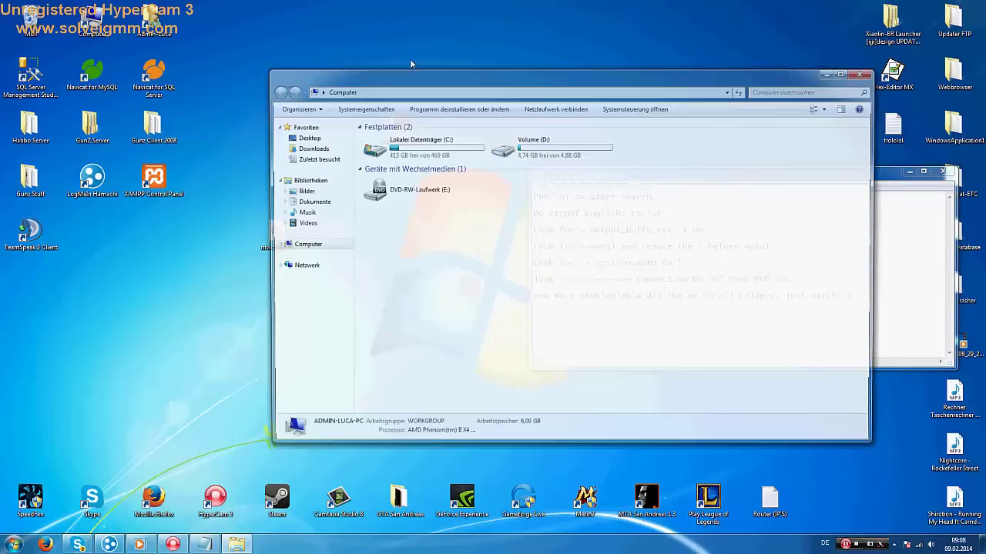
double_click(400, 143)
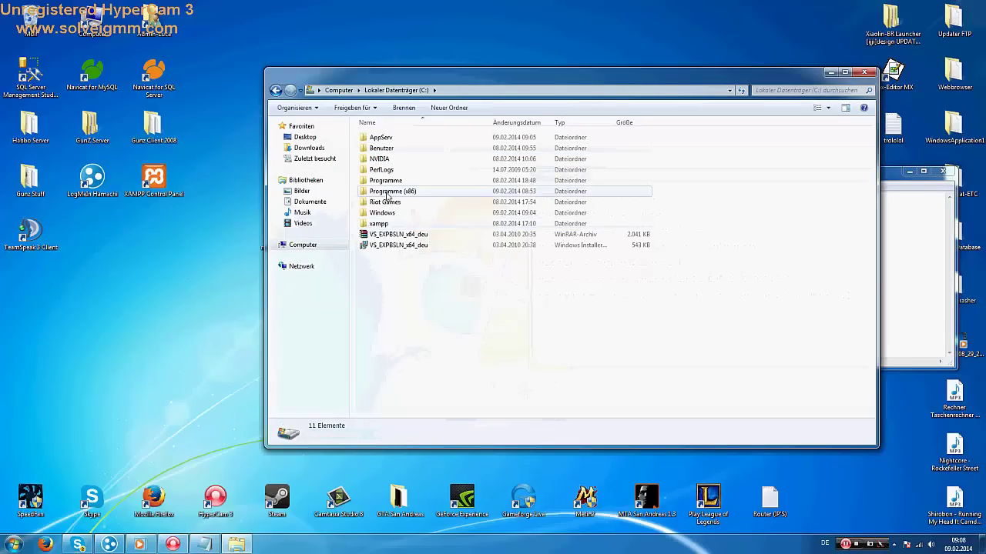
click(389, 139)
double_click(389, 139)
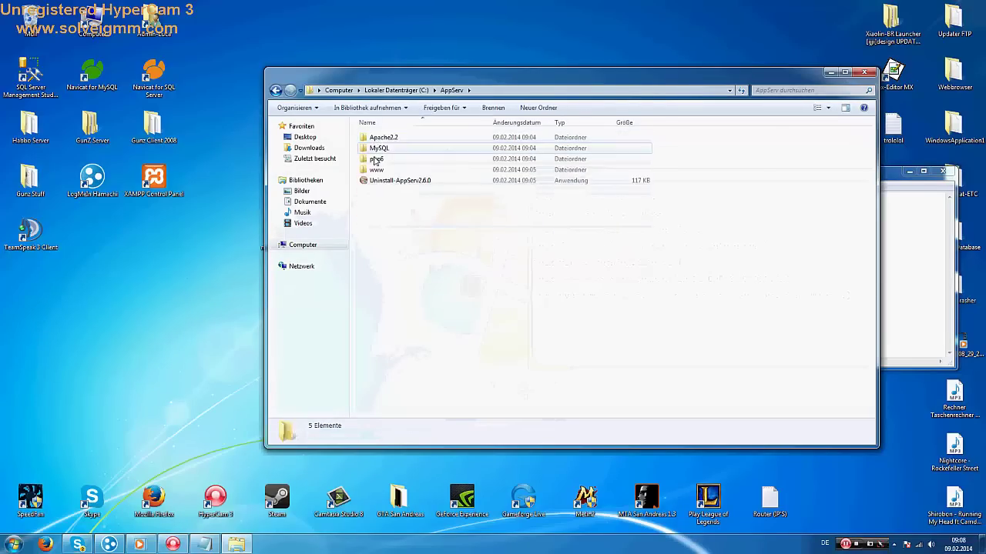
double_click(379, 169)
key(ctrl+a)
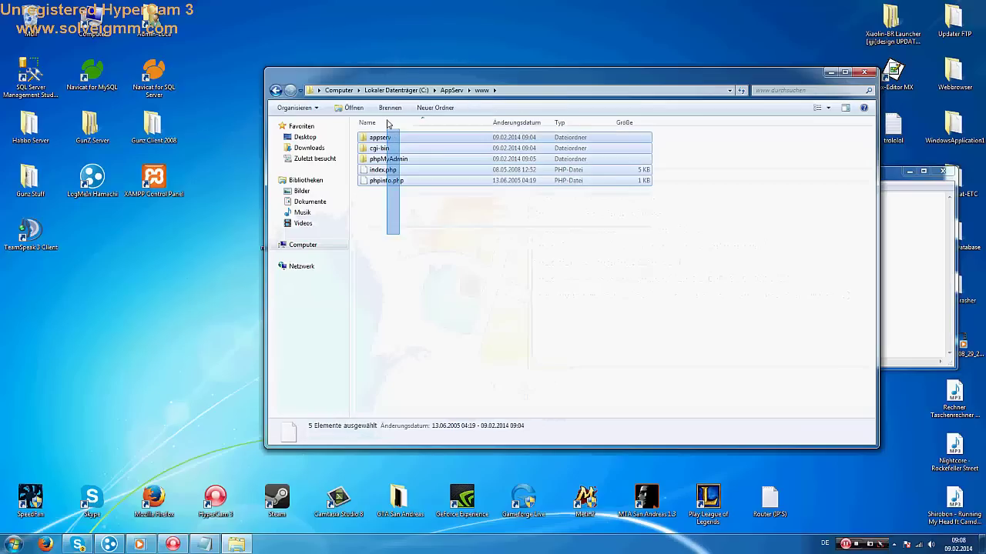
key(Delete)
key(Return)
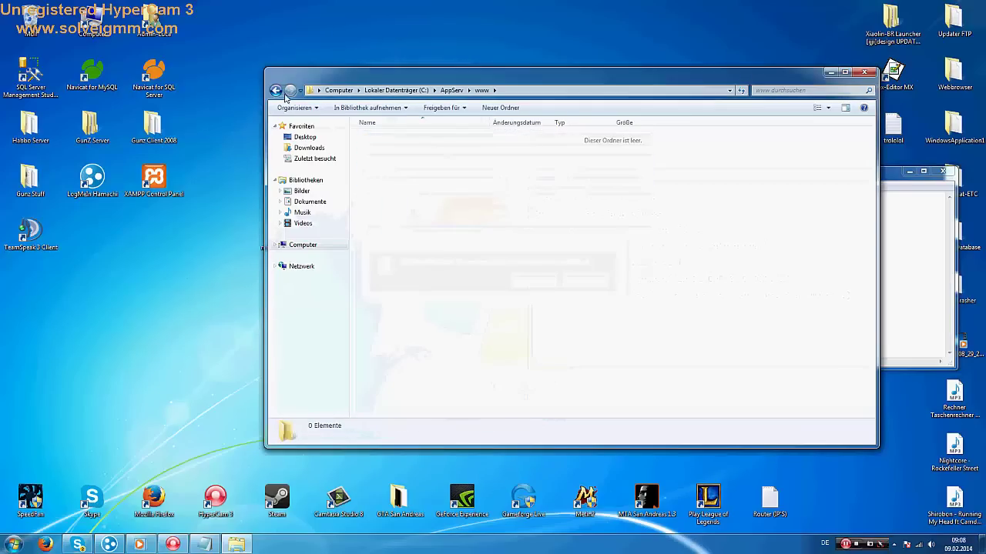
click(275, 90)
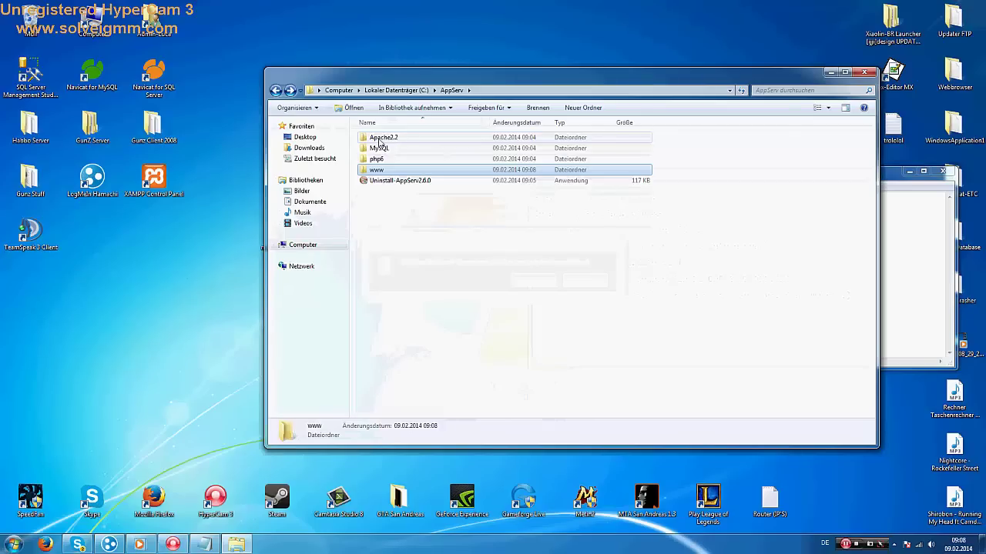
Paste ntwdblib.dll into Apache2.2 and its bin, conf and error folders
double_click(393, 139)
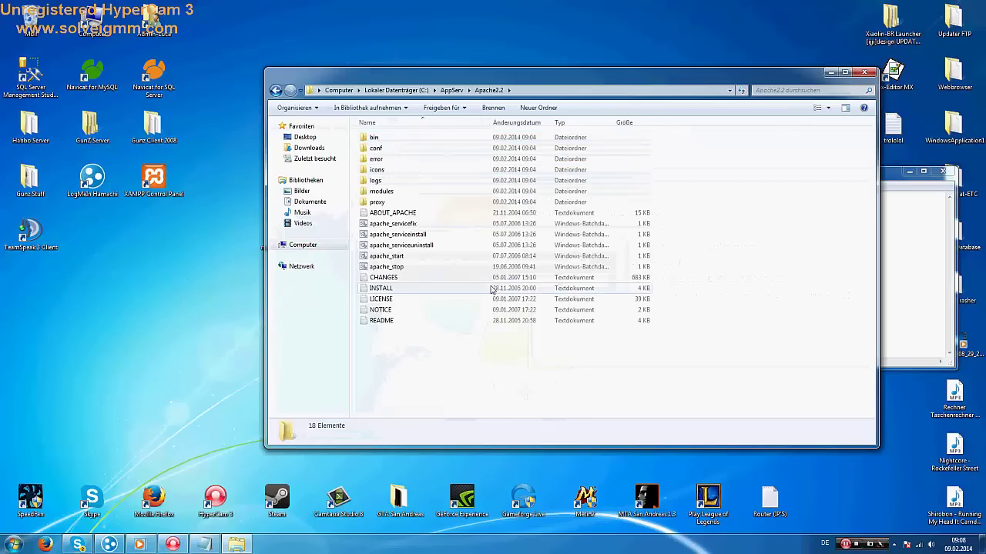
key(ctrl+v)
double_click(375, 138)
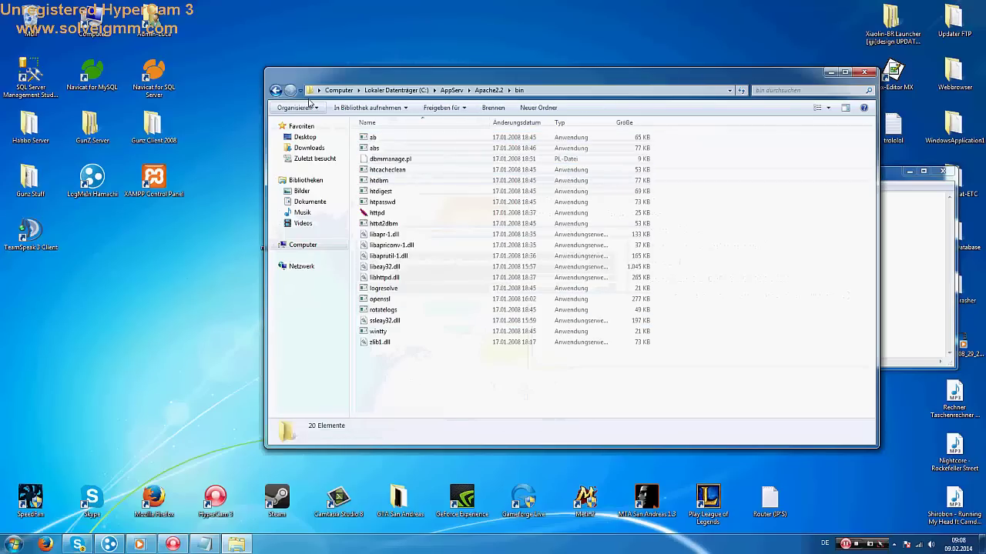
key(ctrl+v)
key(BackSpace)
click(376, 150)
double_click(376, 149)
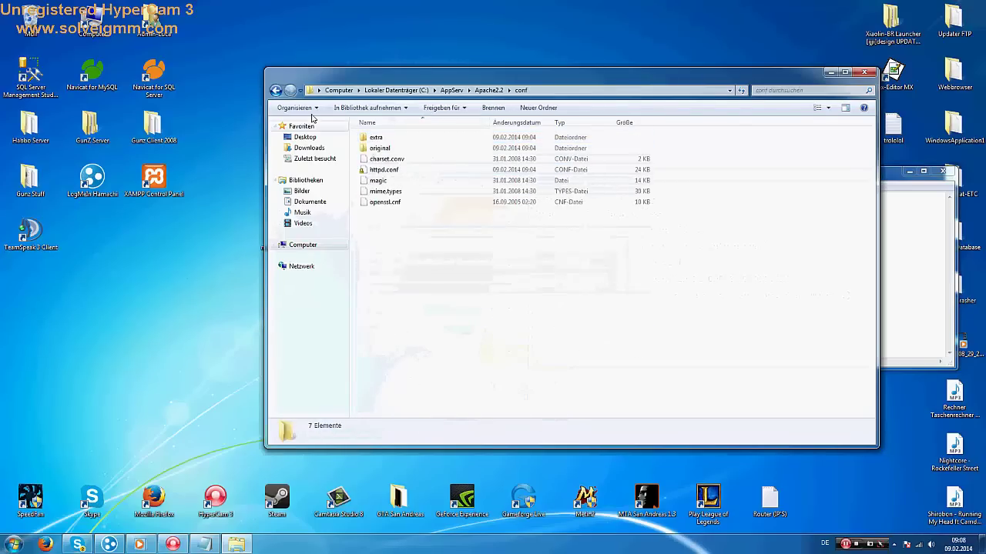
key(ctrl+v)
key(BackSpace)
double_click(376, 159)
key(ctrl+v)
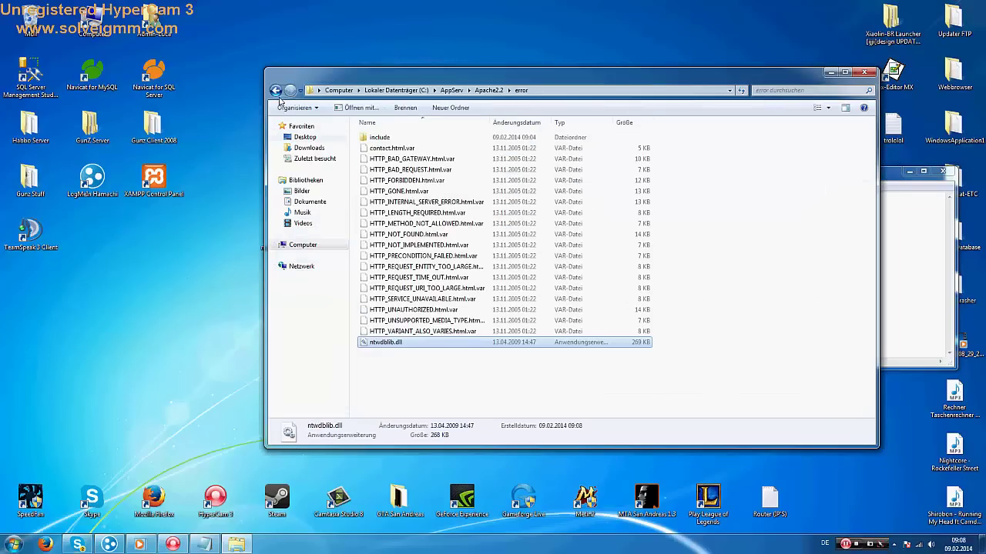
key(BackSpace)
Paste ntwdblib.dll into the Apache2.2 icons, logs and modules folders, and visit proxy
key(Down)
key(Return)
key(ctrl+v)
click(275, 91)
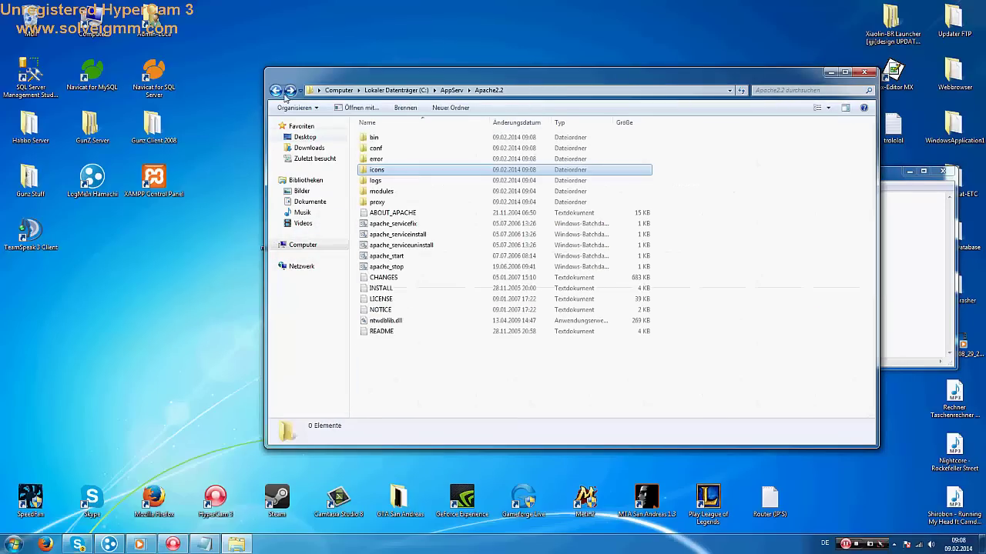
key(Down)
key(Return)
key(ctrl+v)
click(275, 91)
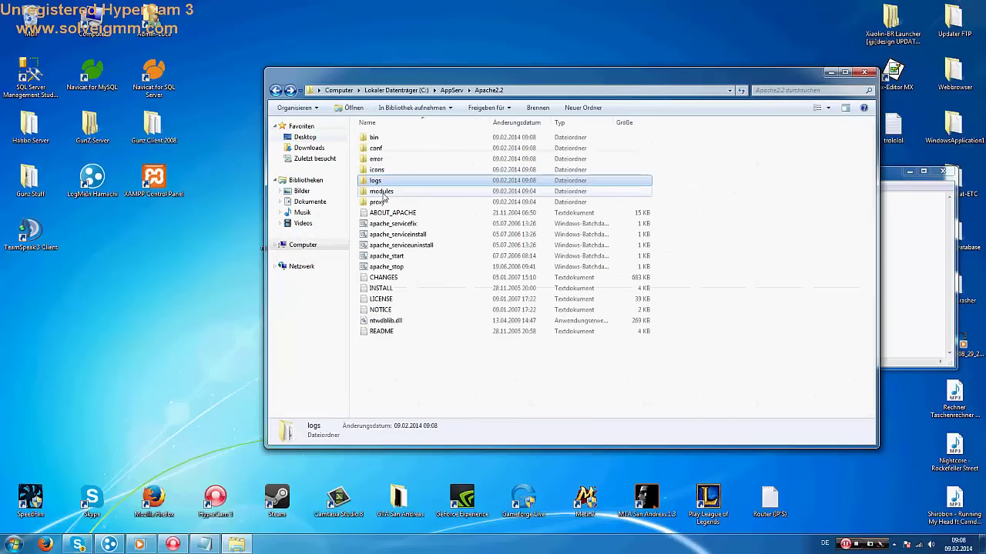
key(Down)
key(Return)
key(ctrl+v)
click(274, 91)
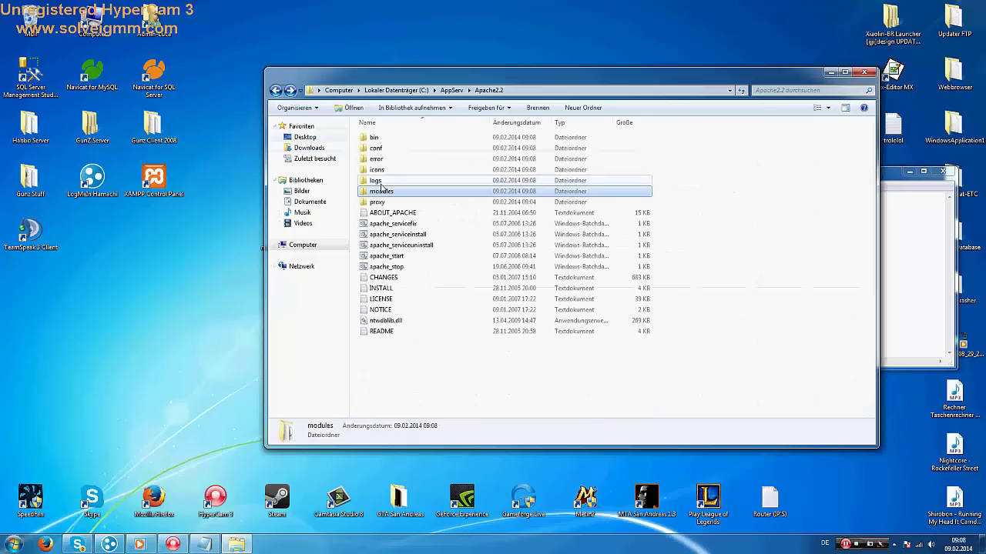
key(Down)
key(Return)
Paste ntwdblib.dll into the MySQL folder and its bin, data, scripts and share subfolders
click(275, 91)
click(275, 91)
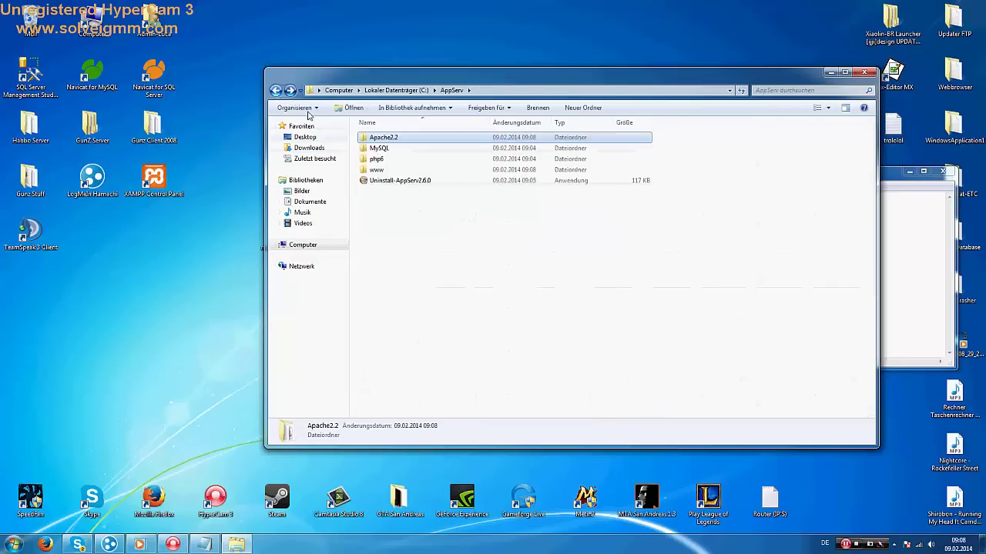
key(Down)
key(Return)
key(ctrl+v)
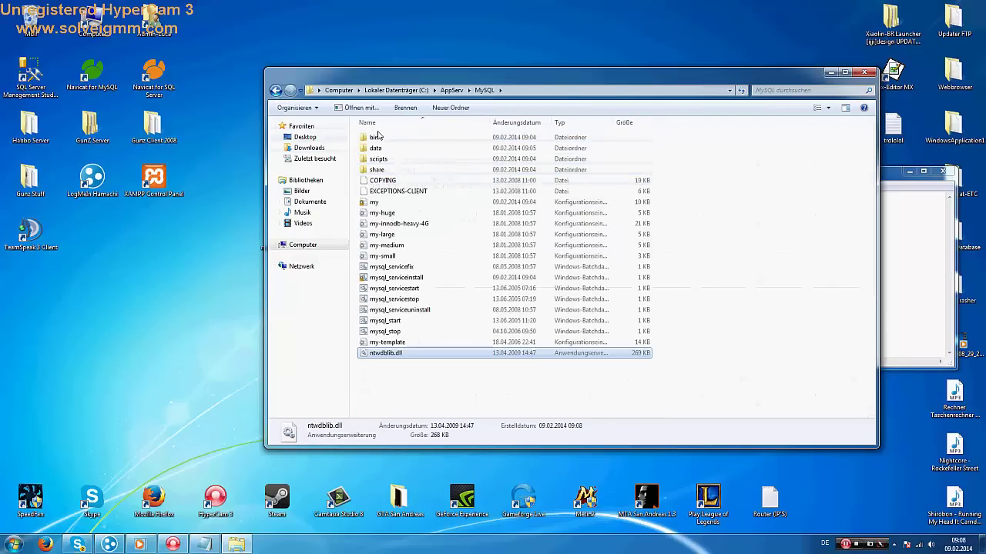
key(Home)
key(Return)
key(ctrl+v)
key(BackSpace)
key(Down)
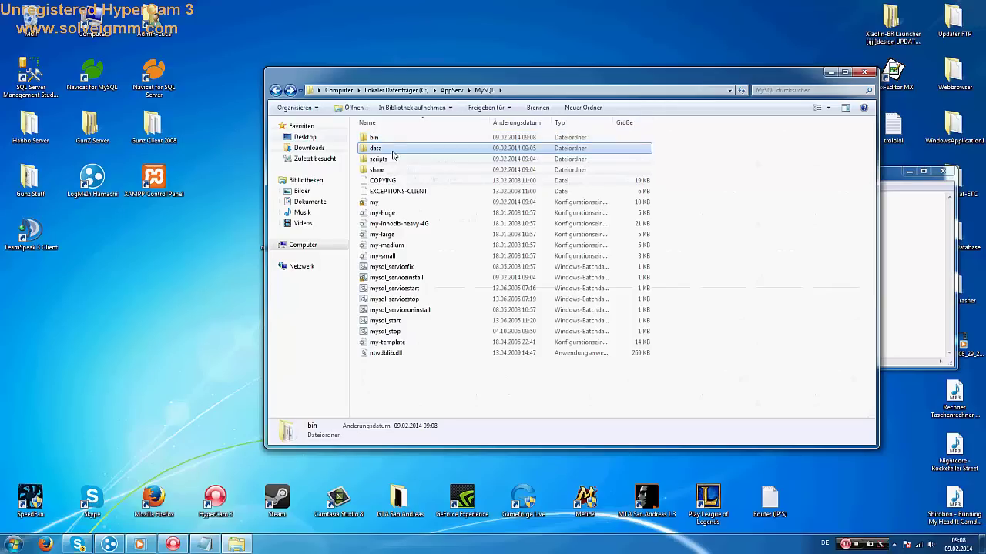
key(Return)
key(ctrl+v)
key(BackSpace)
key(Down)
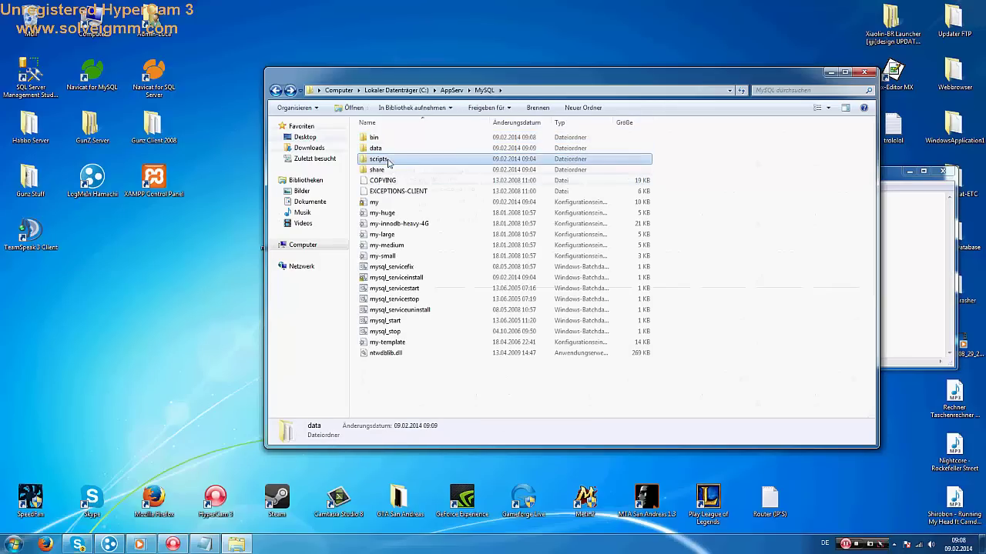
key(Return)
key(ctrl+v)
key(BackSpace)
key(Down)
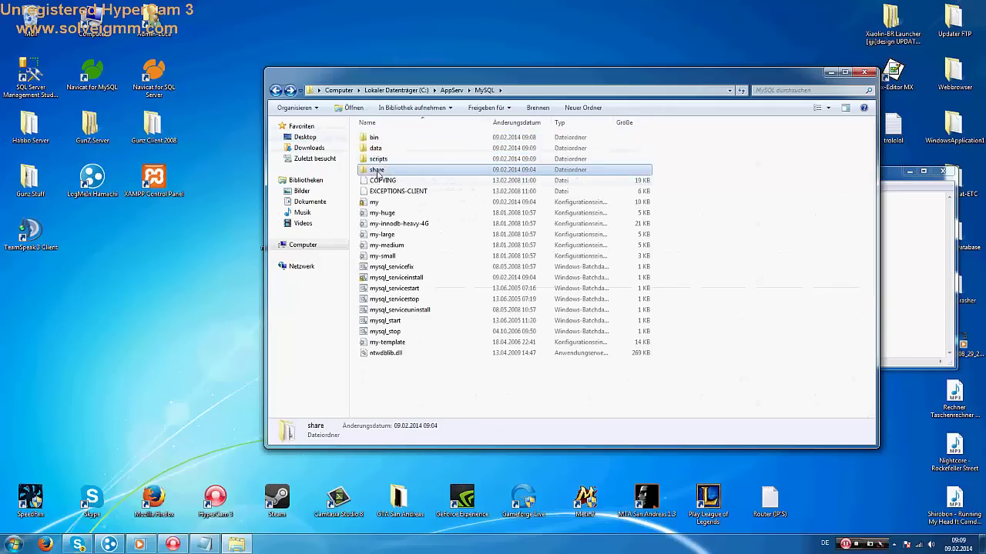
key(Return)
key(ctrl+v)
Paste ntwdblib.dll into the php6 folder, replacing the existing copy
click(274, 90)
click(275, 90)
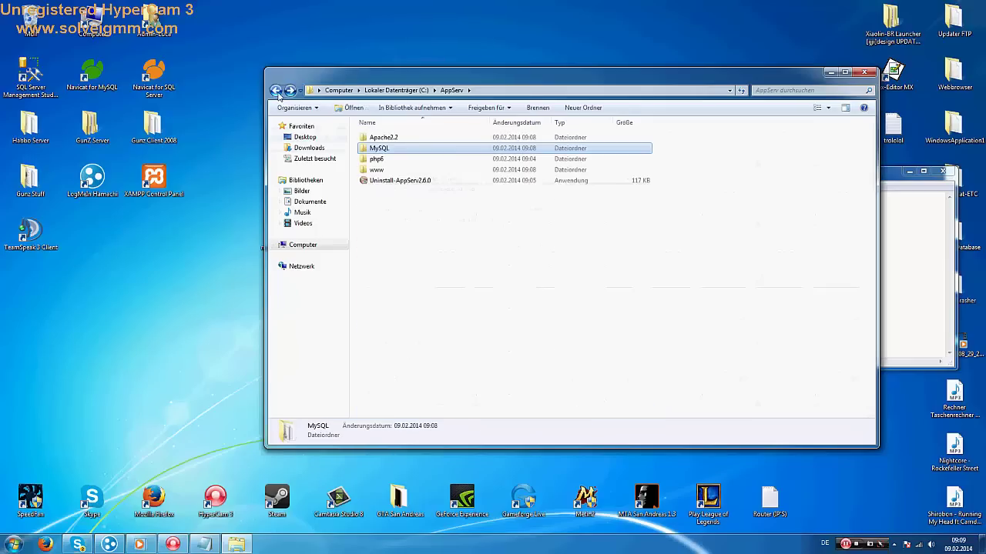
click(275, 91)
click(291, 91)
key(Down)
key(Return)
key(ctrl+v)
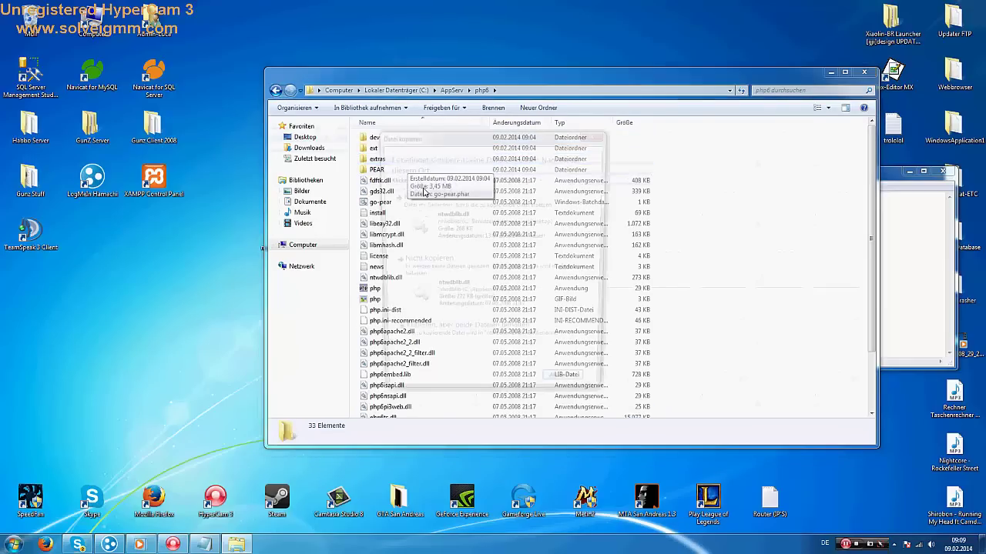
click(471, 220)
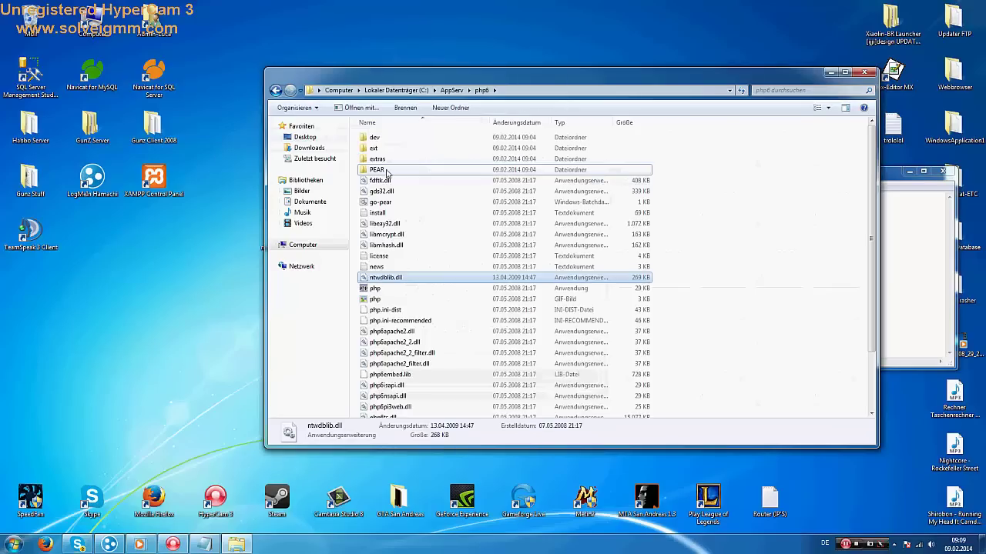
double_click(365, 154)
key(ctrl+v)
key(BackSpace)
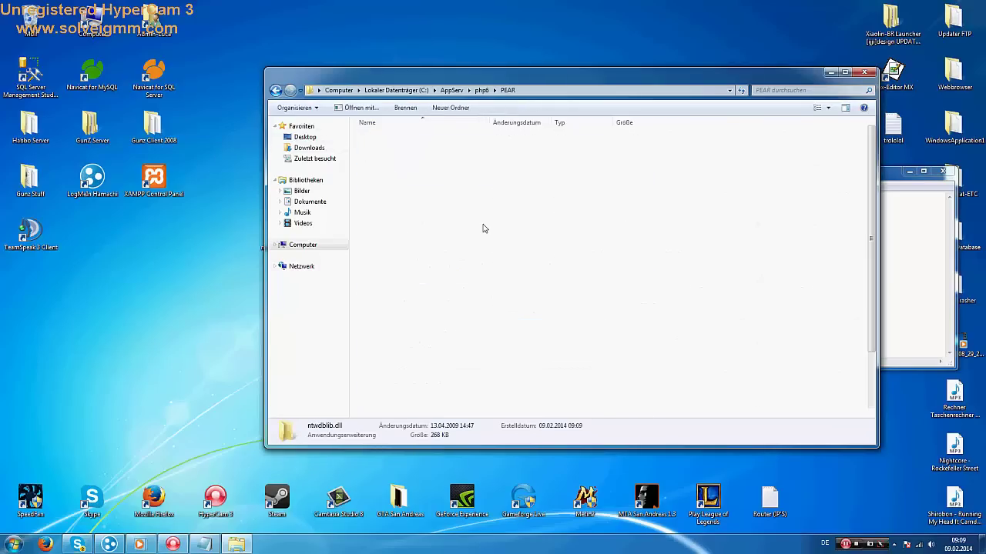
double_click(377, 159)
key(ctrl+v)
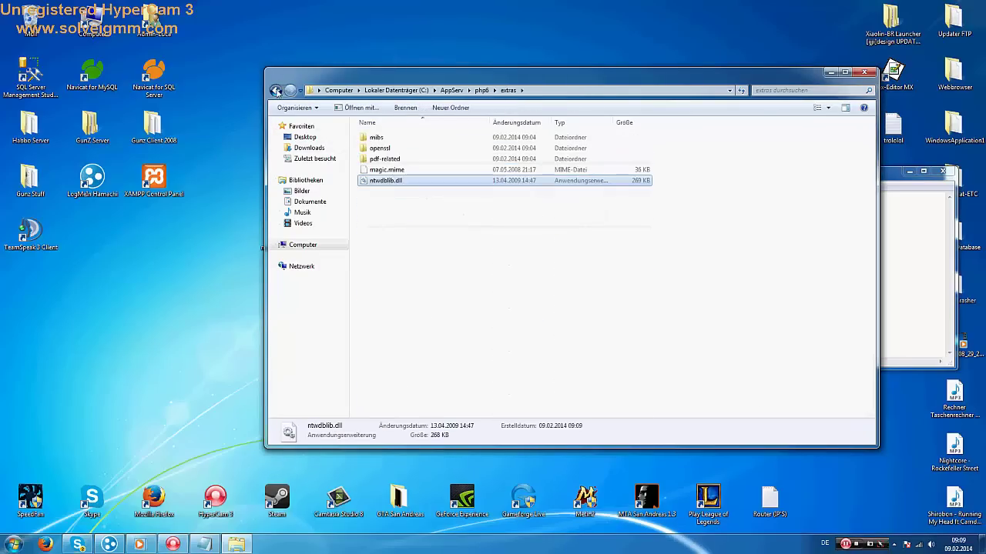
key(BackSpace)
double_click(368, 147)
key(ctrl+v)
key(BackSpace)
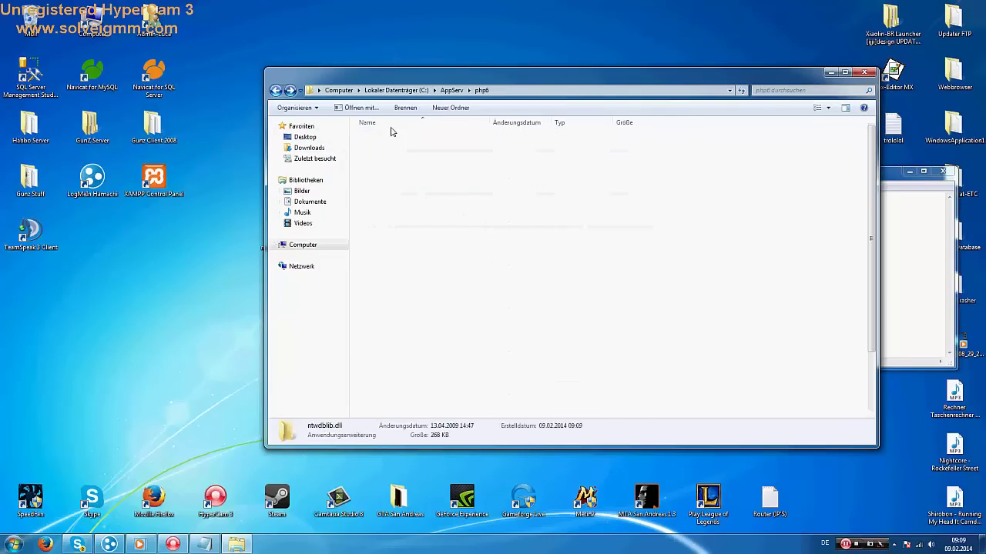
double_click(367, 136)
key(ctrl+v)
key(BackSpace)
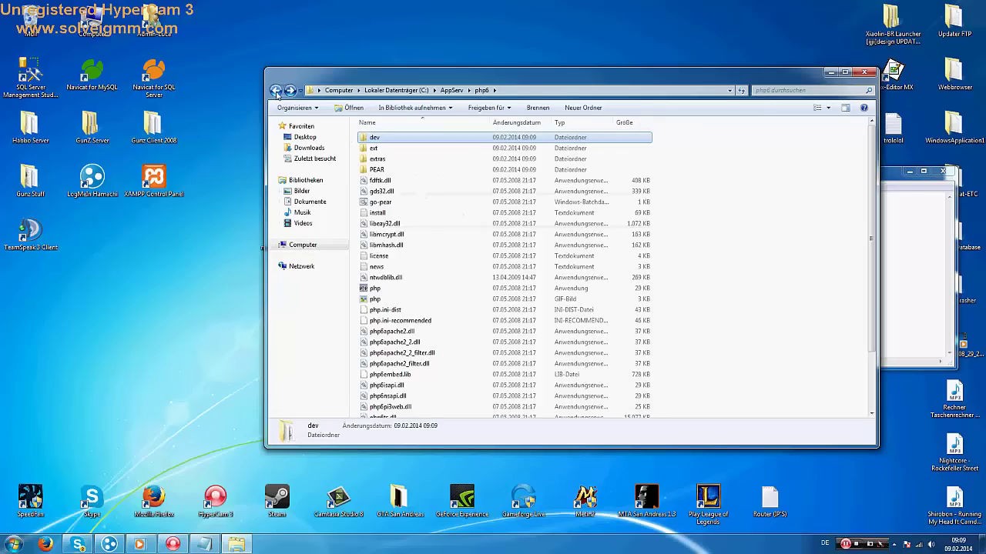
key(BackSpace)
double_click(377, 169)
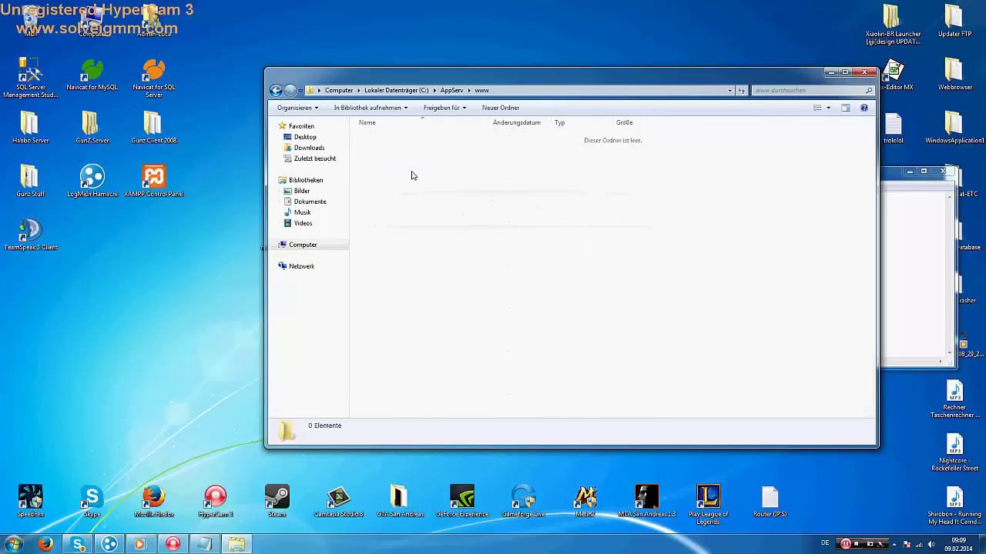
key(ctrl+v)
Clear all the old text from the trololol note
drag(497, 71, 351, 57)
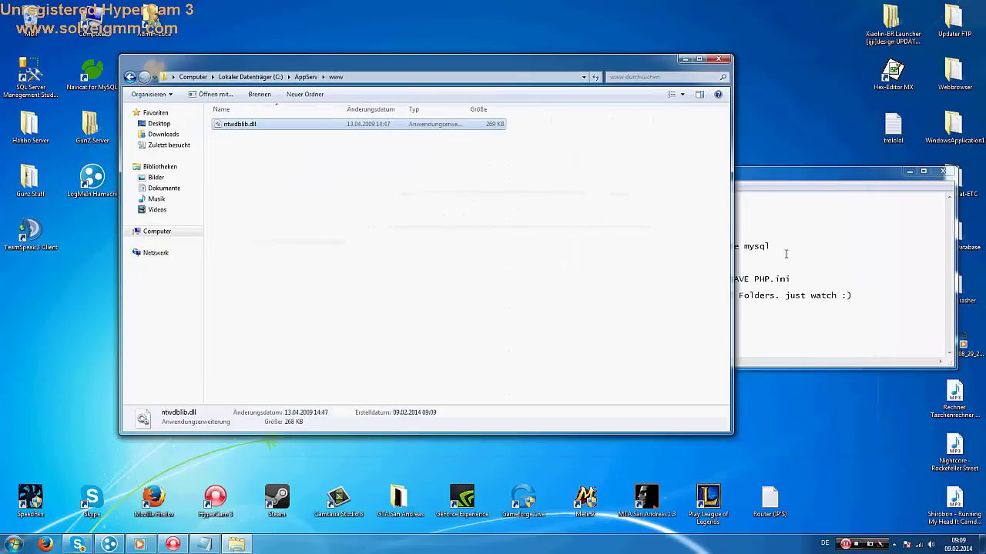
click(786, 253)
key(ctrl+a)
key(Delete)
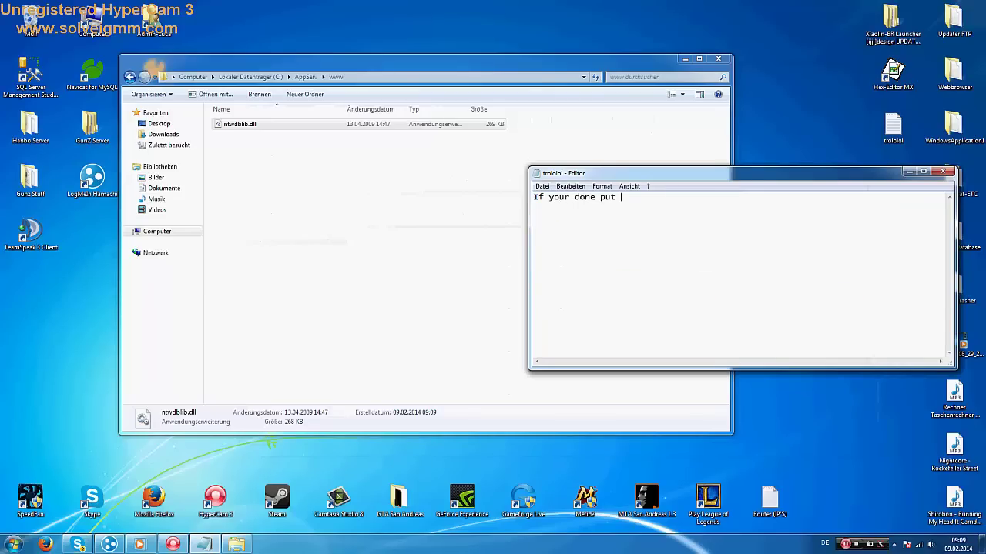
text(If your done put the Website in www)
drag(634, 60, 622, 110)
double_click(399, 123)
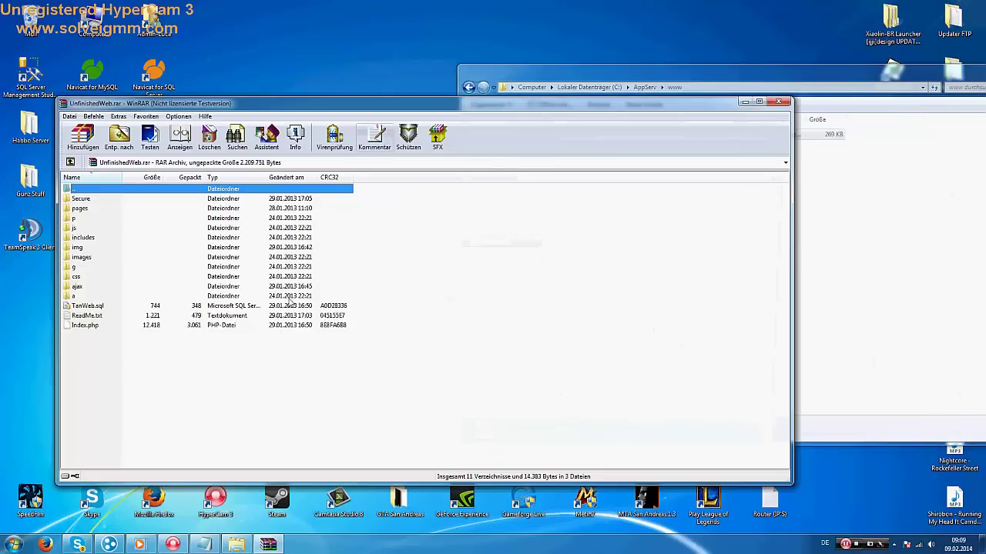
drag(180, 353, 67, 198)
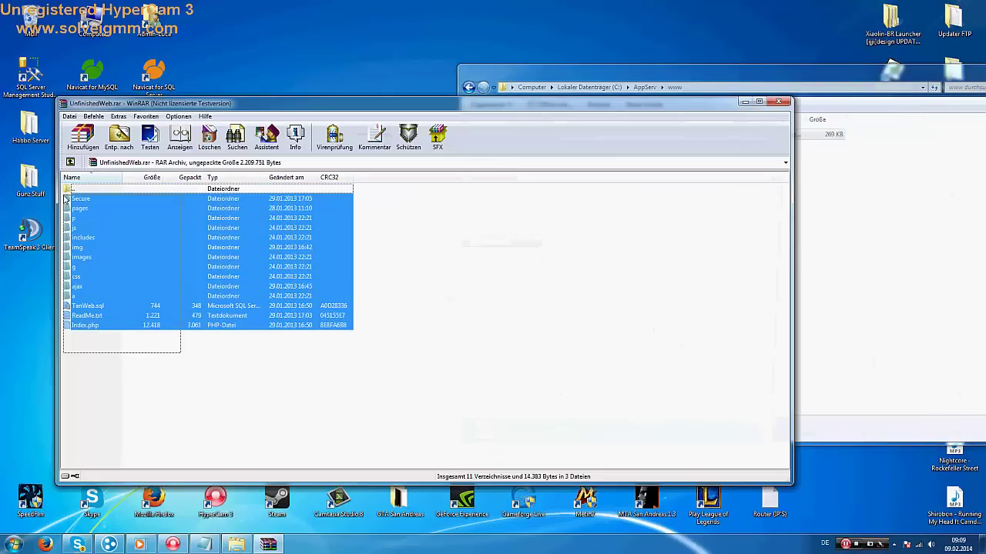
drag(343, 209, 847, 231)
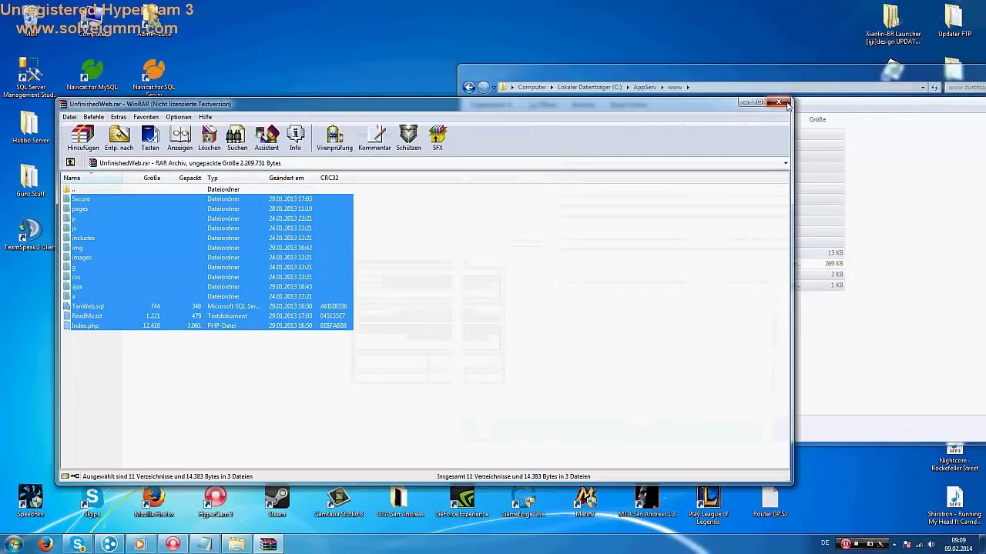
click(782, 103)
click(45, 545)
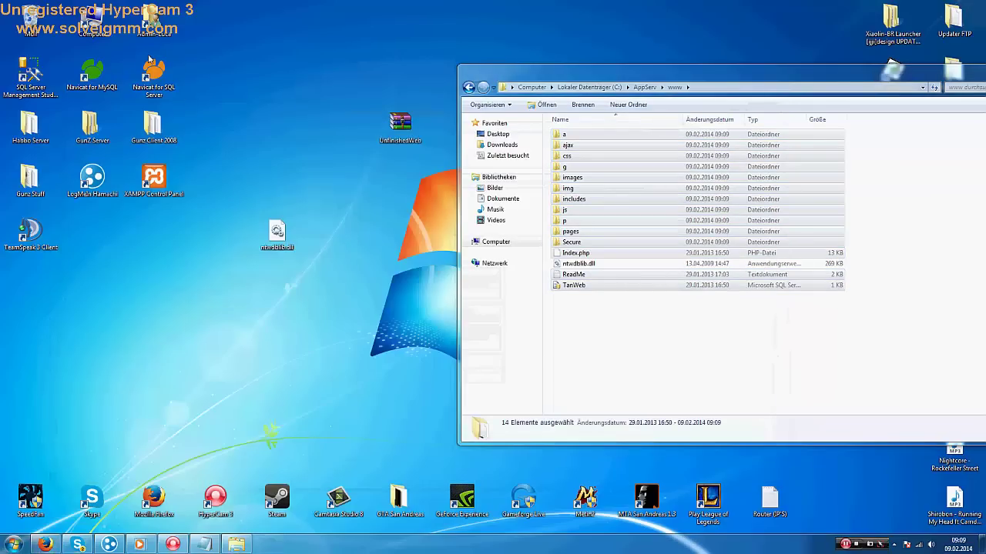
Load 127.0.0.1 in Firefox
click(301, 36)
text(1)
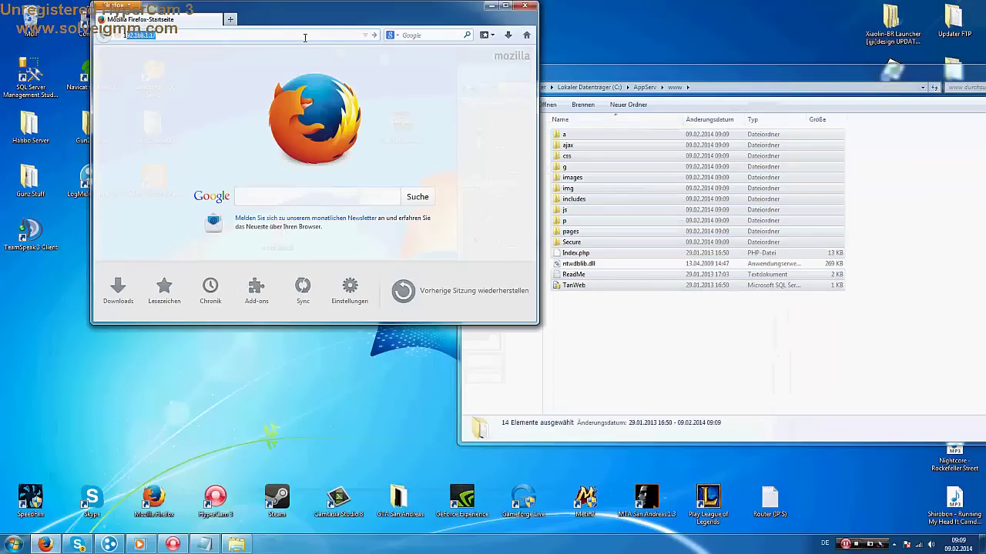
text(27.0.0.1)
key(Return)
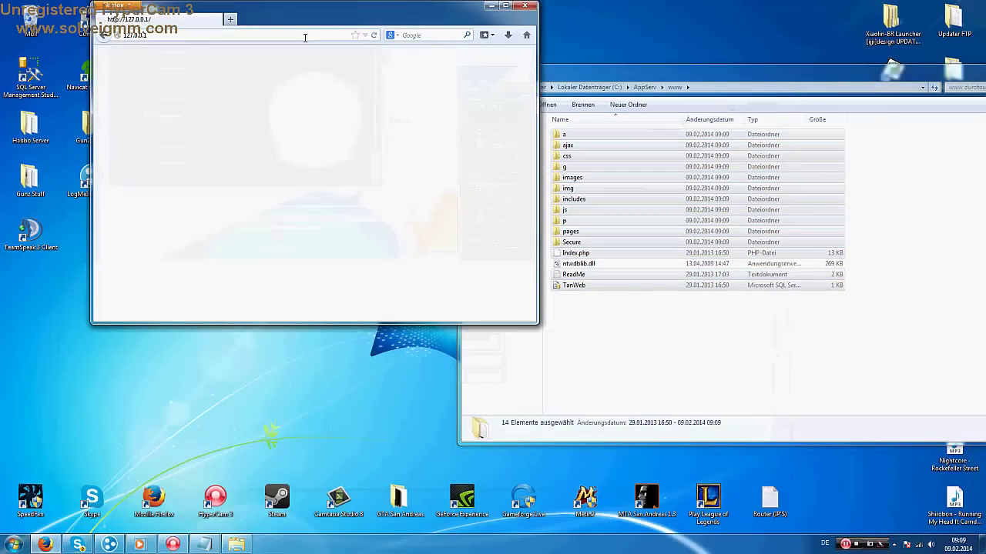
Load the pasted Hamachi address in a second tab, compare both tabs, then minimize Firefox
click(230, 21)
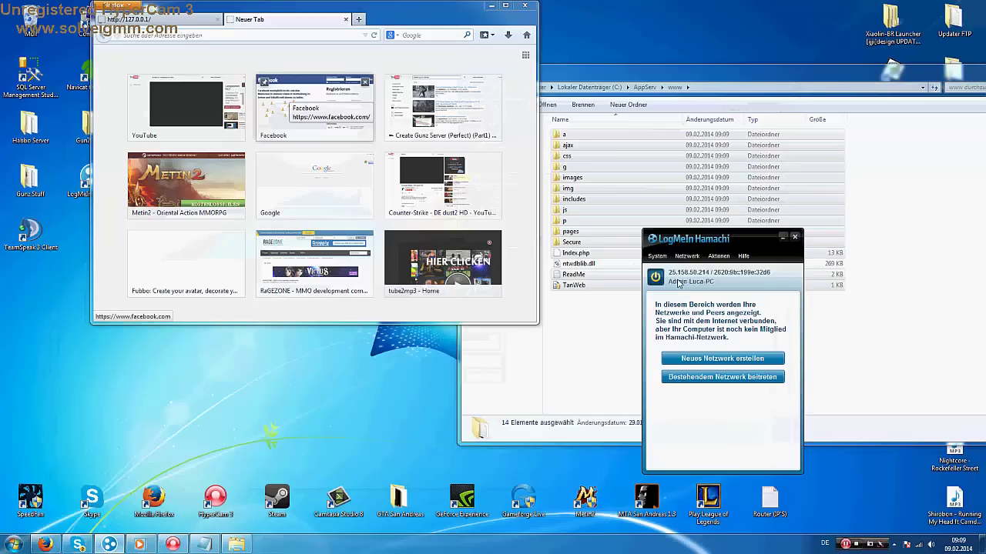
click(225, 34)
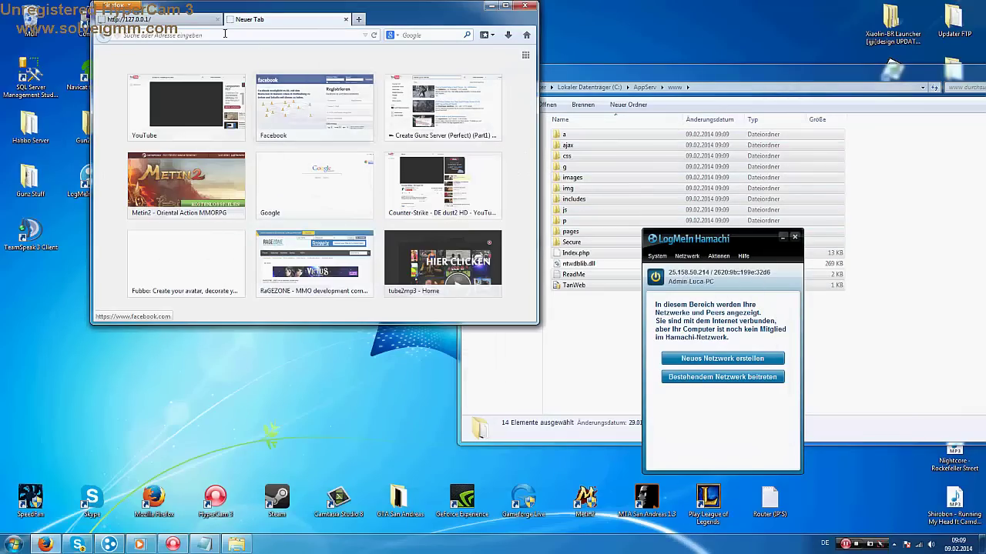
text(25.158.50.214)
key(Return)
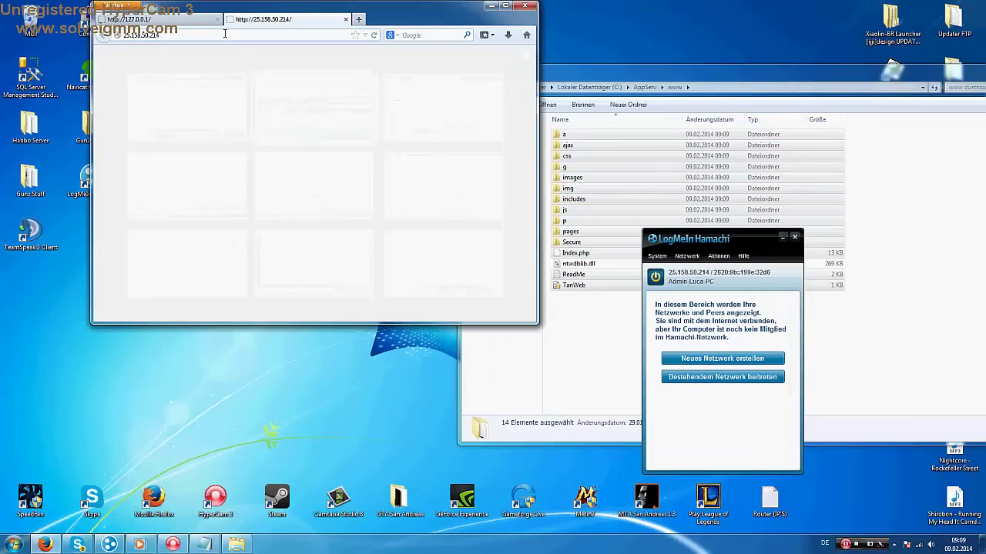
click(171, 22)
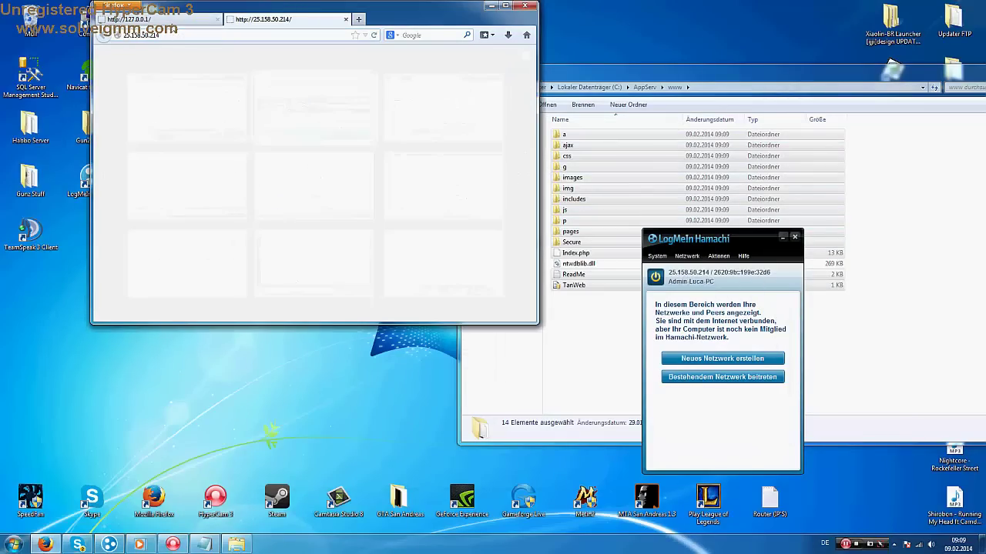
click(238, 19)
click(491, 5)
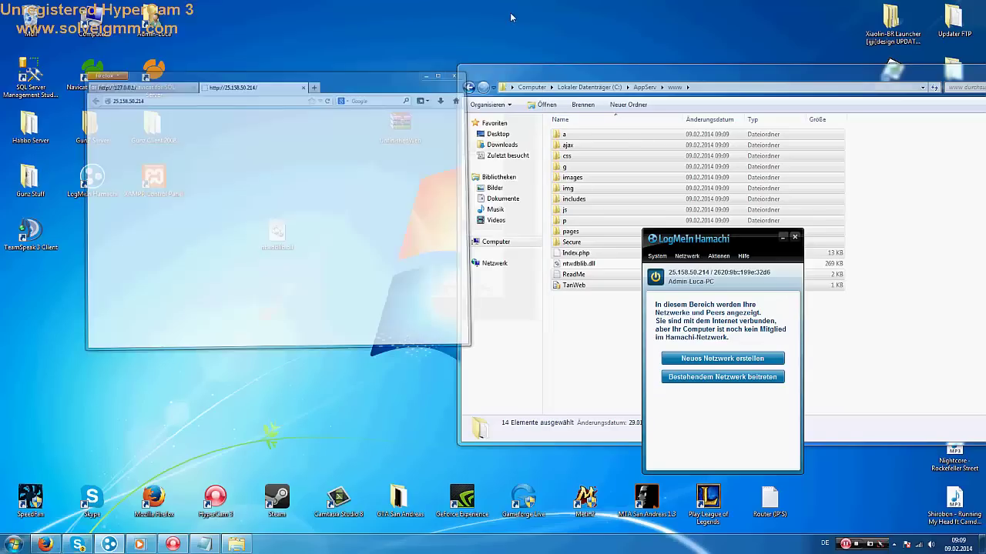
Select the TanWeb SQL file in the www folder and clear the note's text
drag(623, 77, 264, 53)
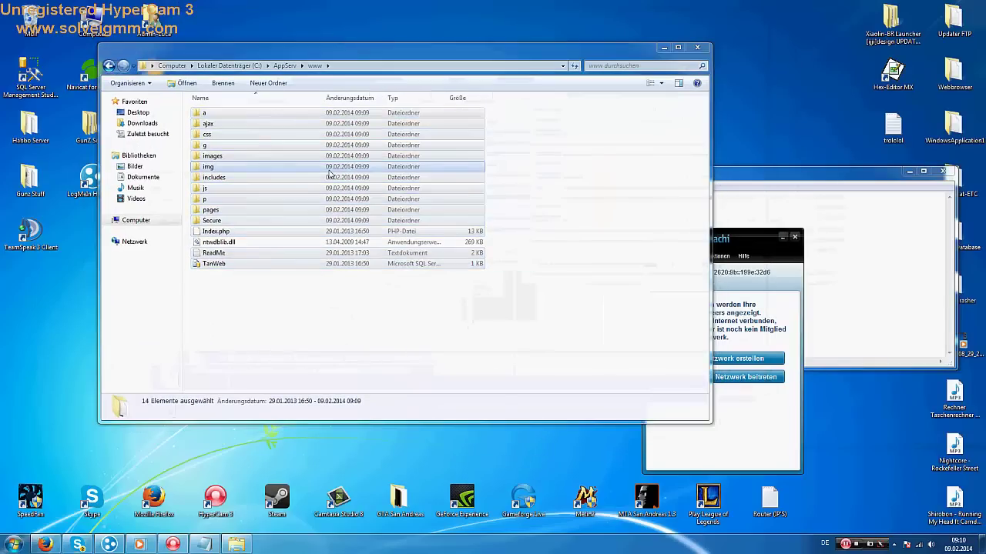
click(313, 337)
click(213, 266)
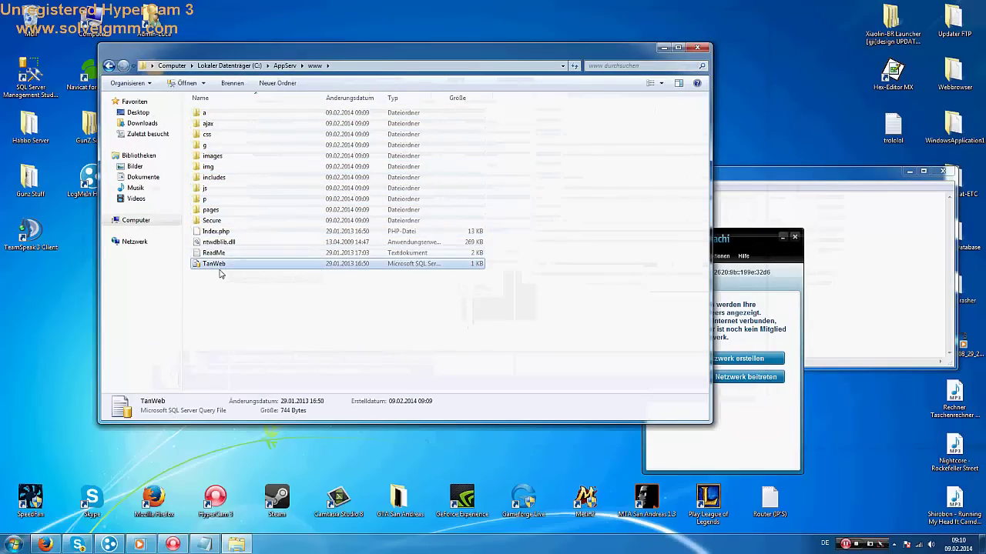
click(840, 229)
key(ctrl+a)
key(BackSpace)
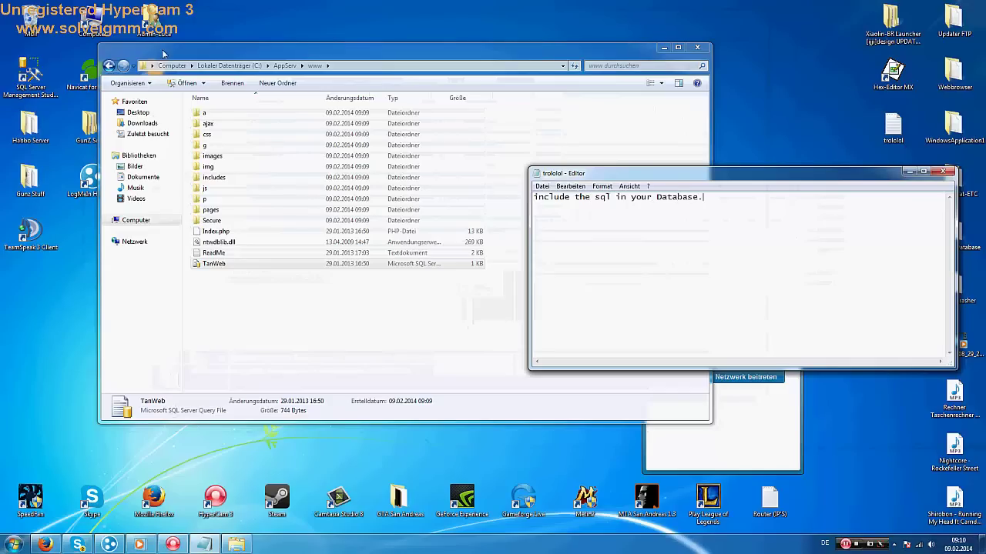
Launch SQL Server Management Studio Express from its desktop shortcut and connect to SQLEXPRESS
click(26, 77)
right_click(27, 77)
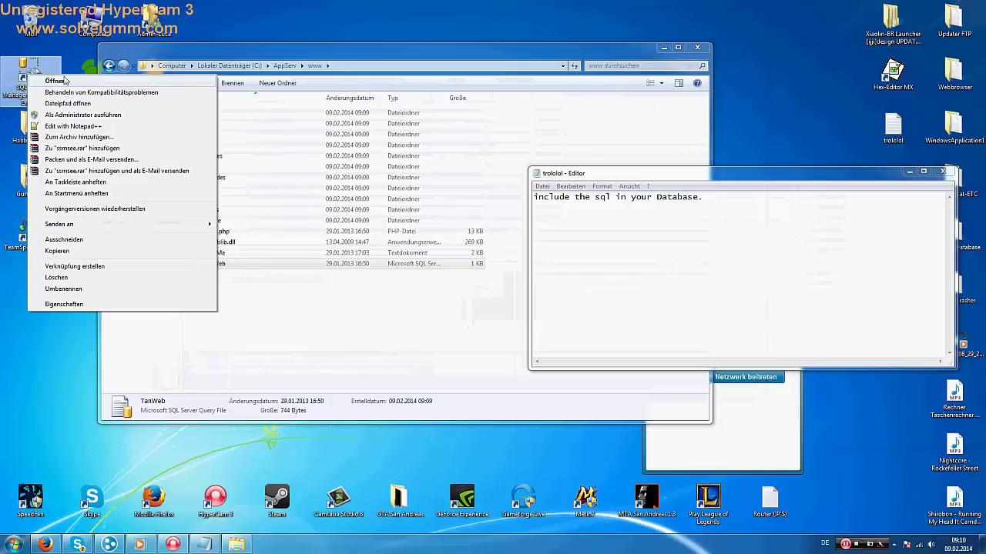
click(58, 78)
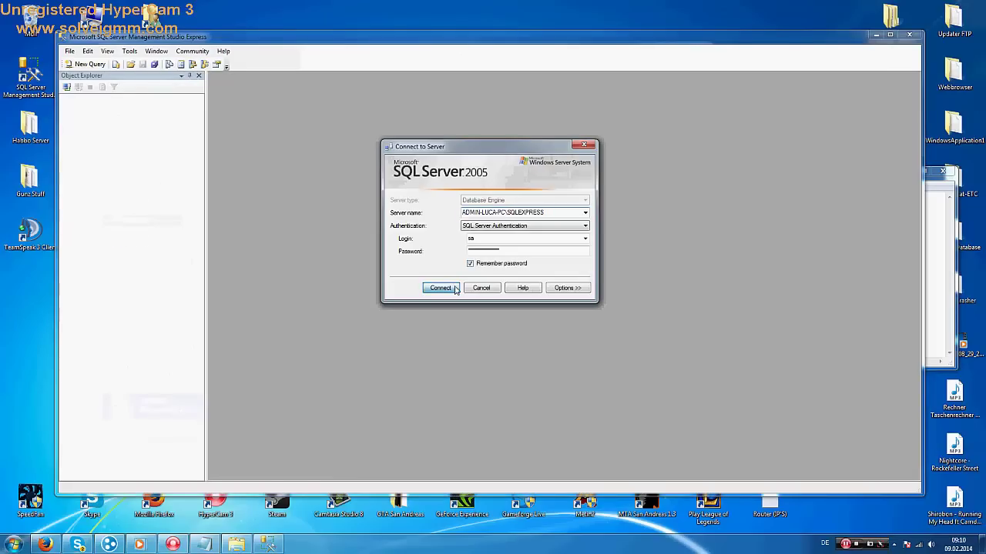
click(454, 288)
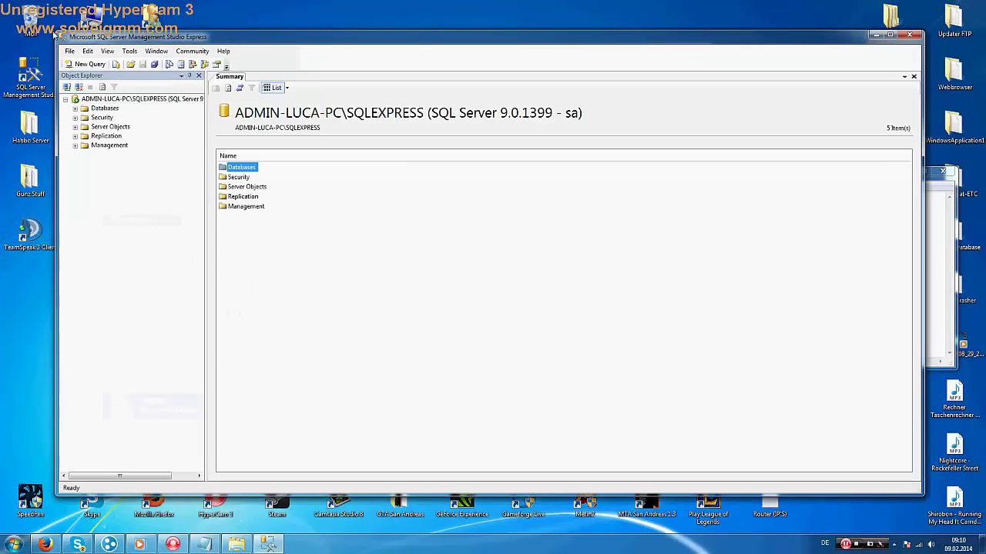
Open TanWeb.sql as a query and execute it against the GunzDB database
drag(54, 34, 338, 107)
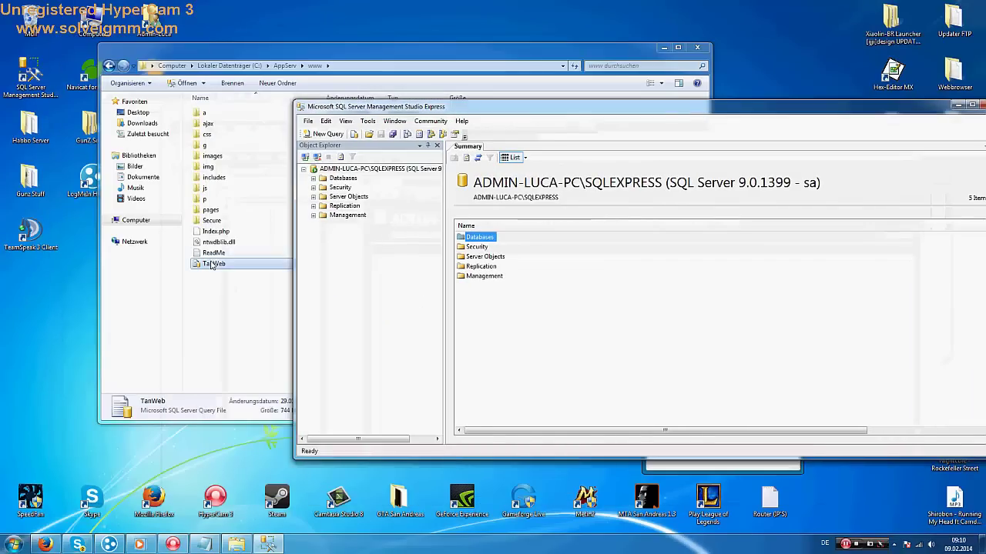
drag(211, 266, 313, 291)
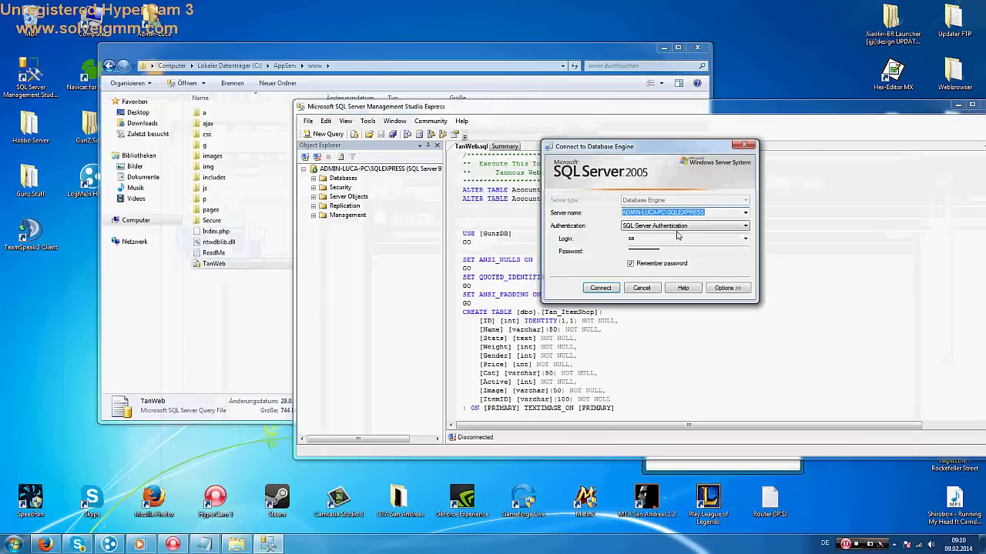
click(601, 288)
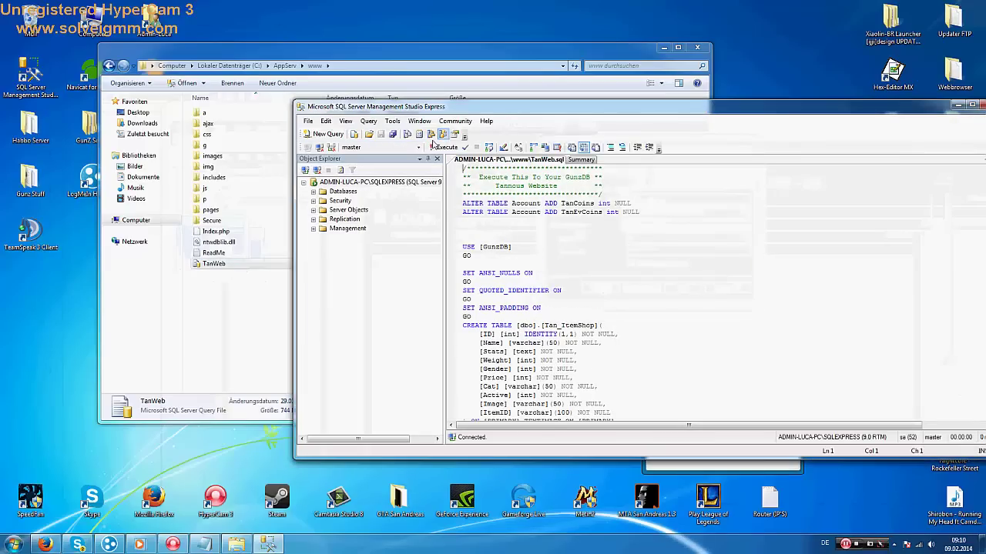
click(417, 149)
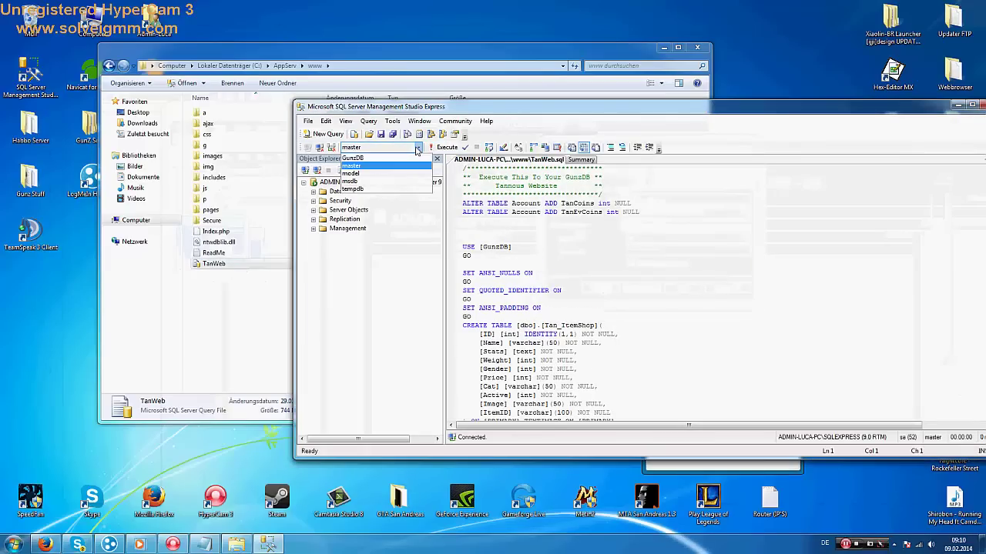
click(352, 159)
click(442, 147)
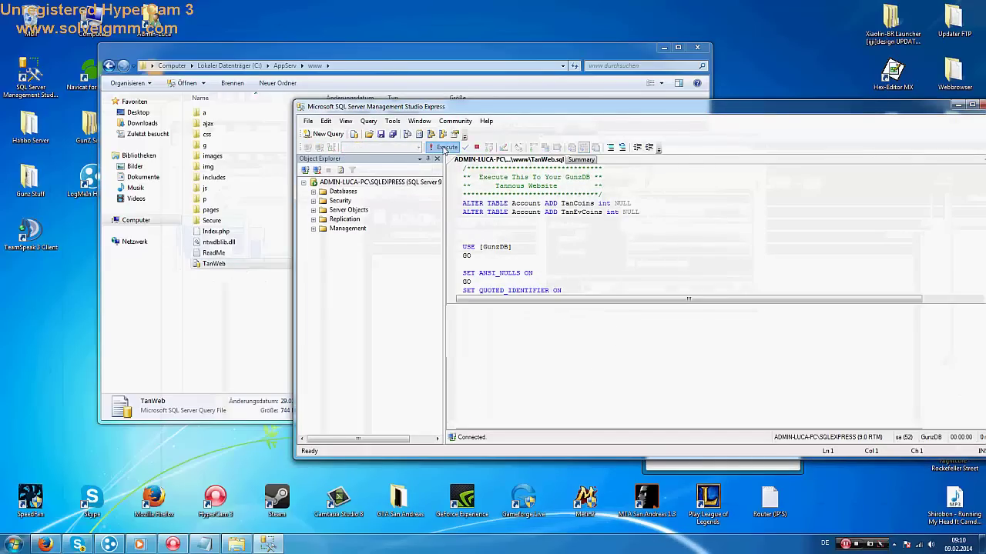
Confirm 'Command(s) completed successfully', close SSMS, and select all the note text
right_click(138, 544)
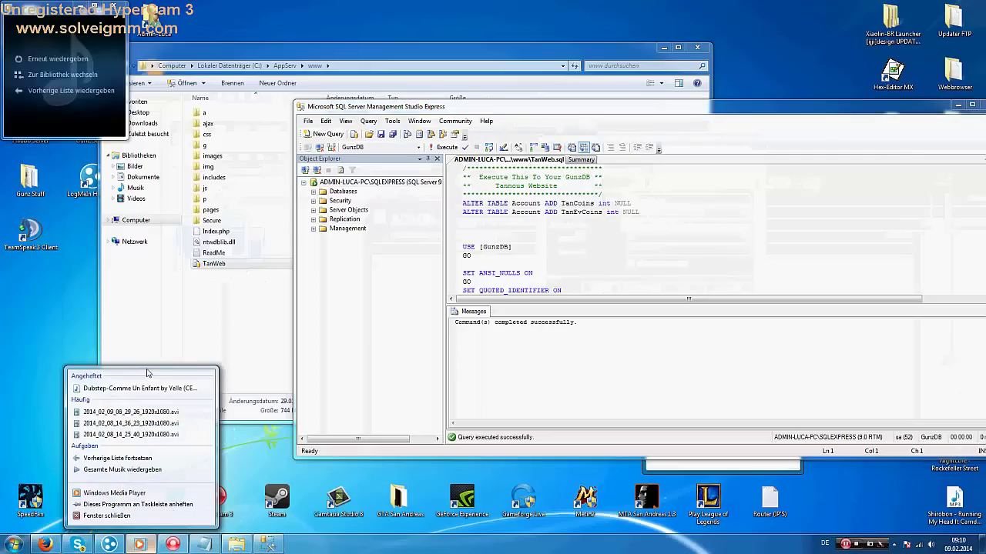
click(64, 123)
click(139, 544)
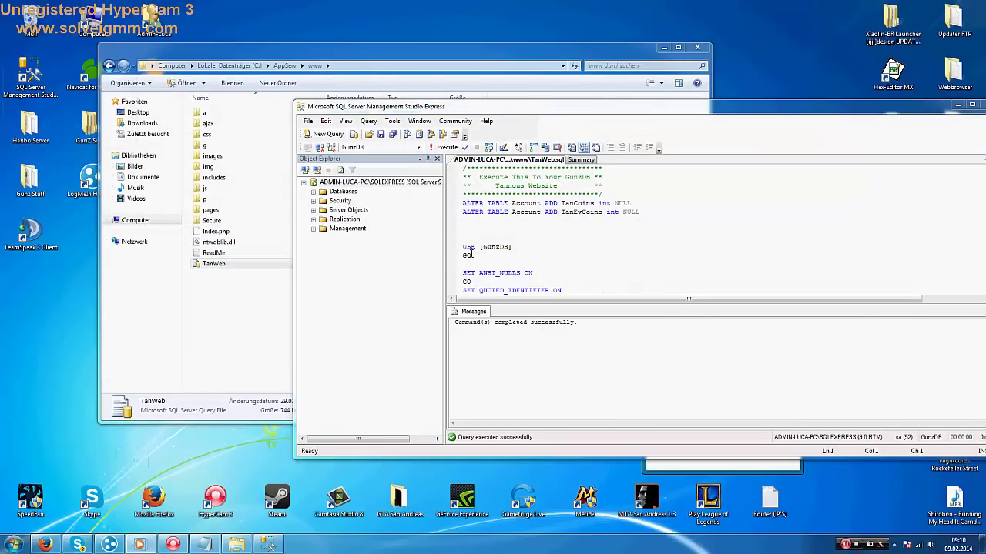
drag(521, 102, 388, 63)
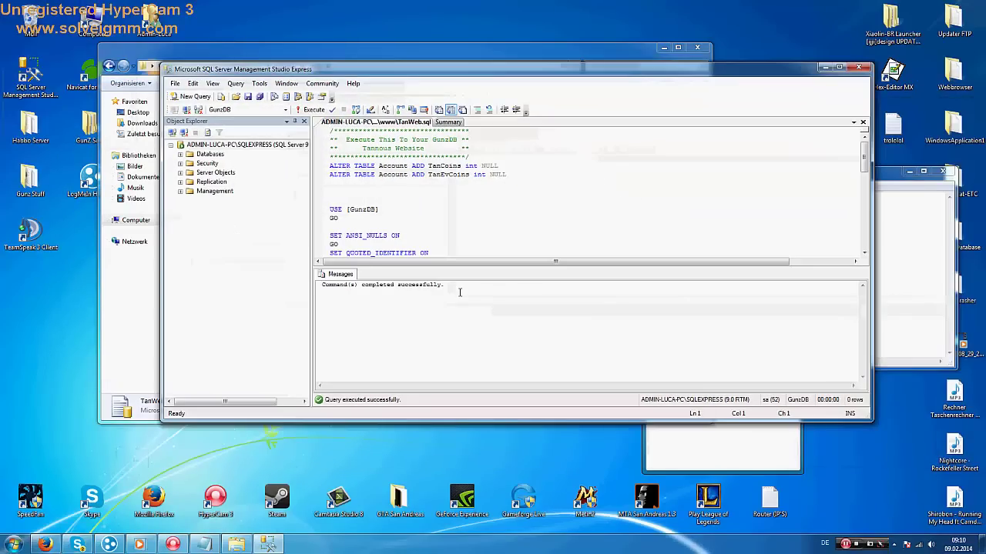
drag(448, 285, 320, 285)
click(859, 67)
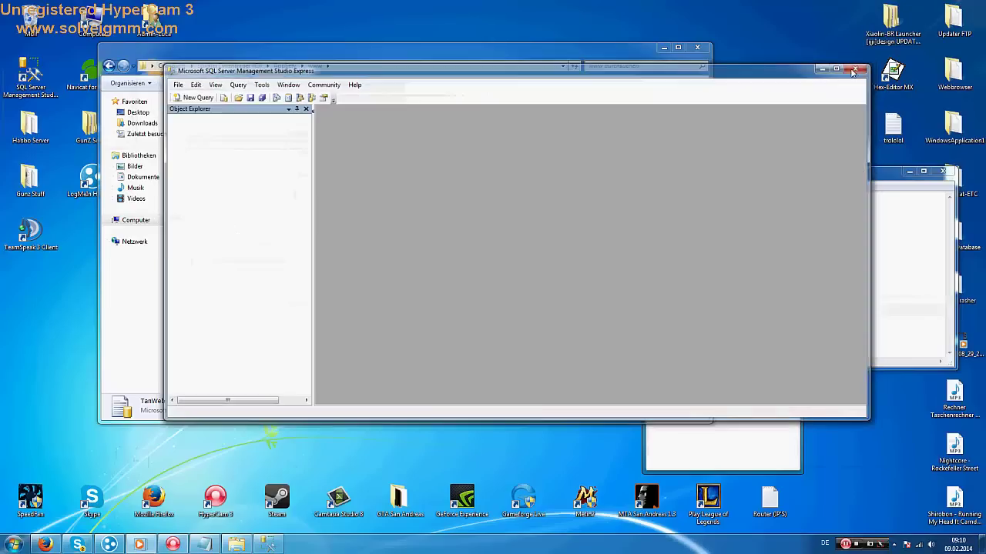
key(ctrl+a)
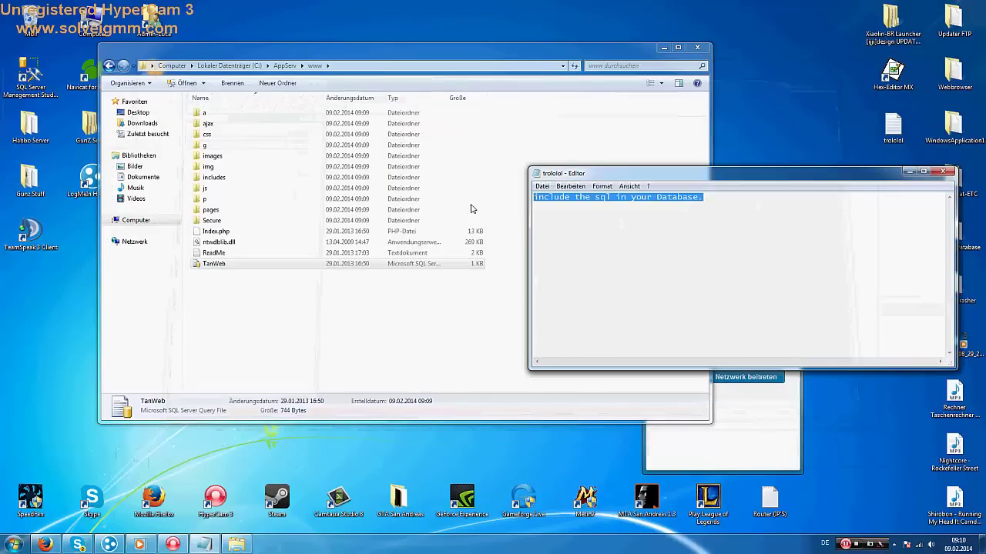
key(Delete)
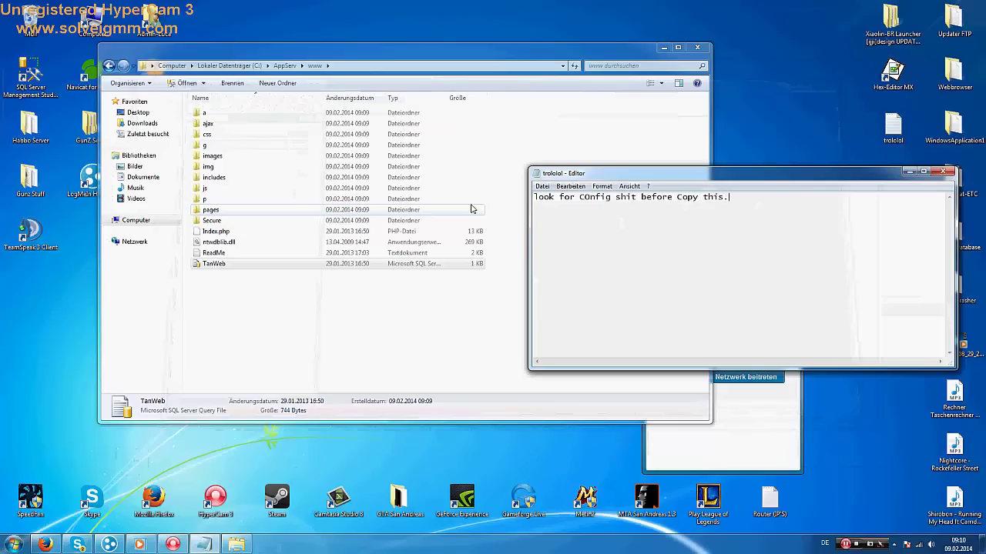
double_click(31, 75)
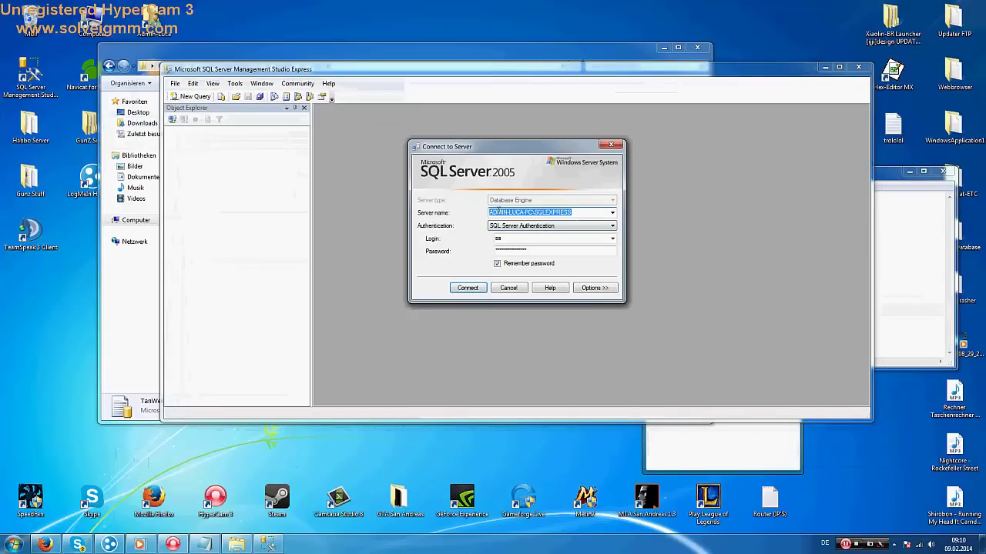
right_click(506, 212)
click(532, 233)
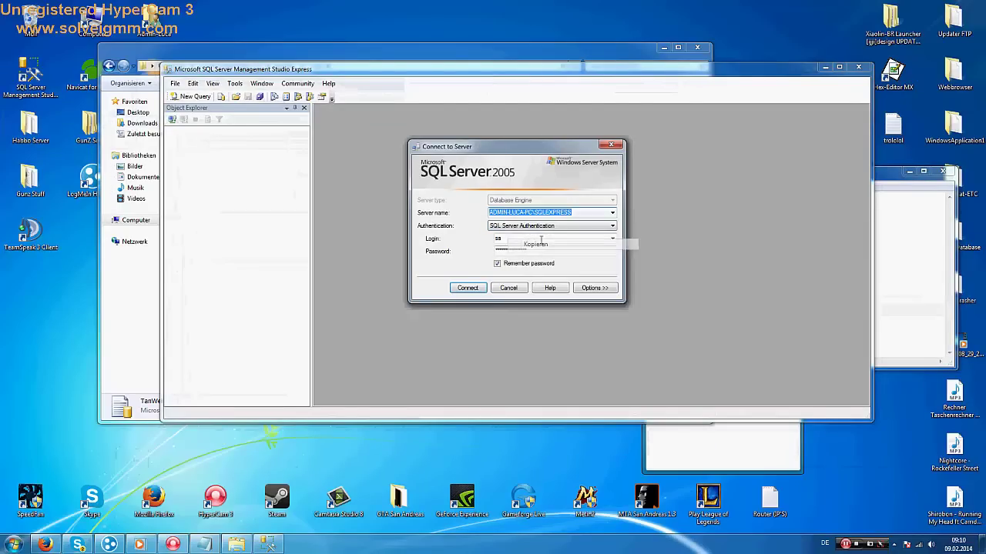
click(611, 145)
click(858, 68)
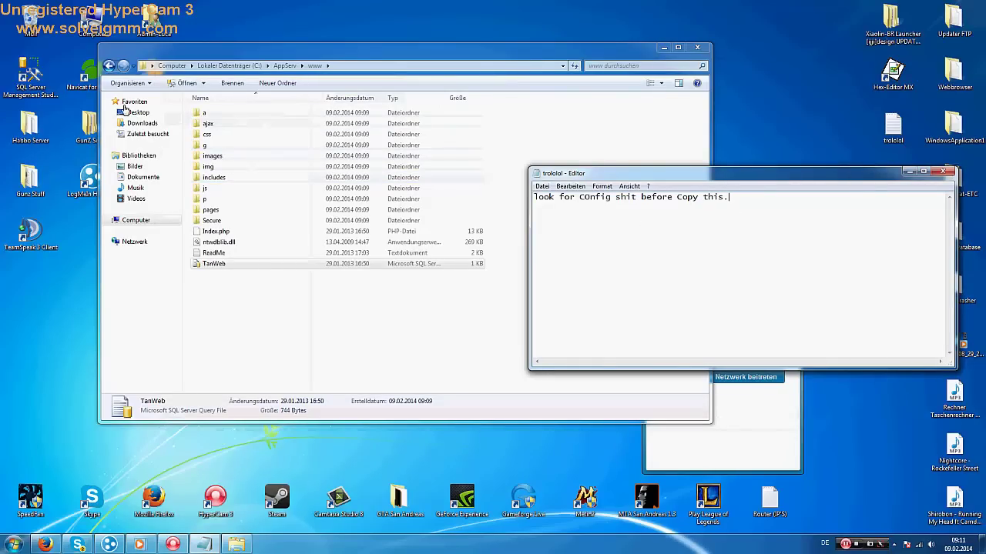
click(221, 117)
Open config.php from www\a\d\m\c\p in Notepad++
double_click(216, 116)
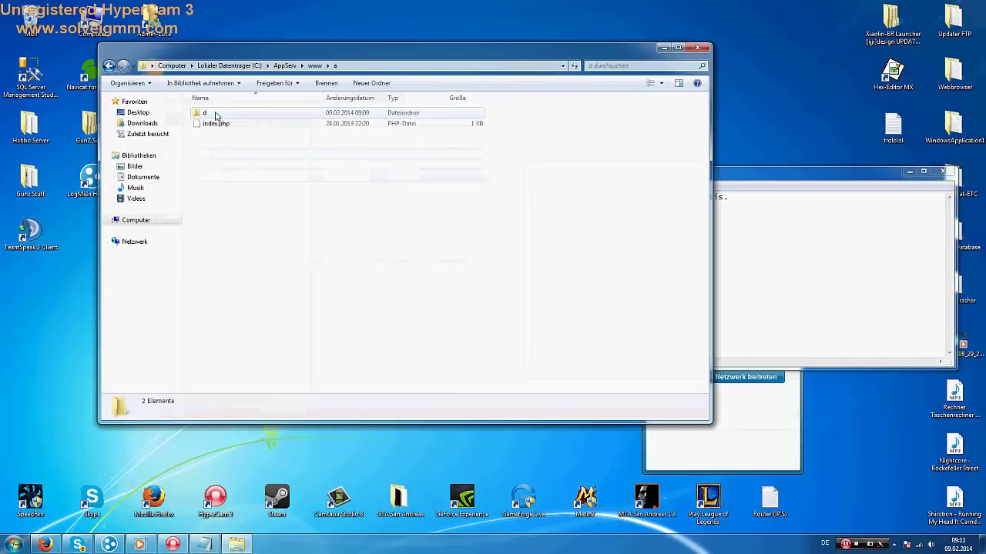
click(223, 116)
double_click(220, 116)
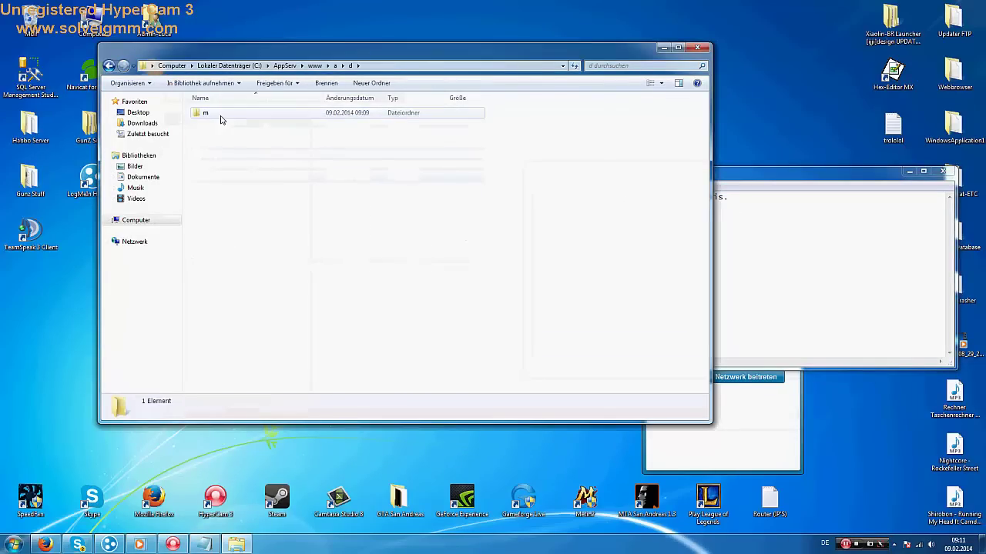
click(219, 115)
double_click(215, 115)
double_click(213, 115)
double_click(212, 115)
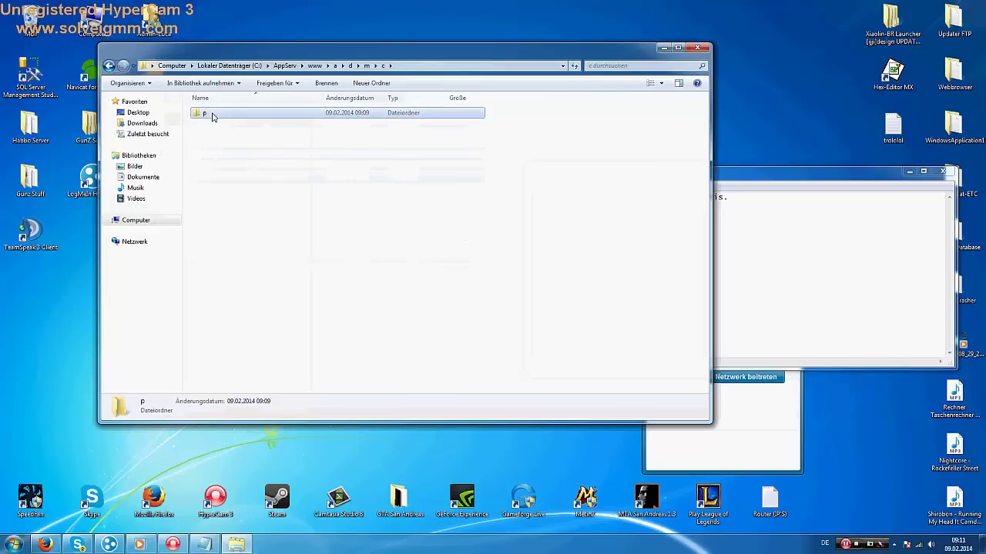
click(218, 189)
right_click(217, 190)
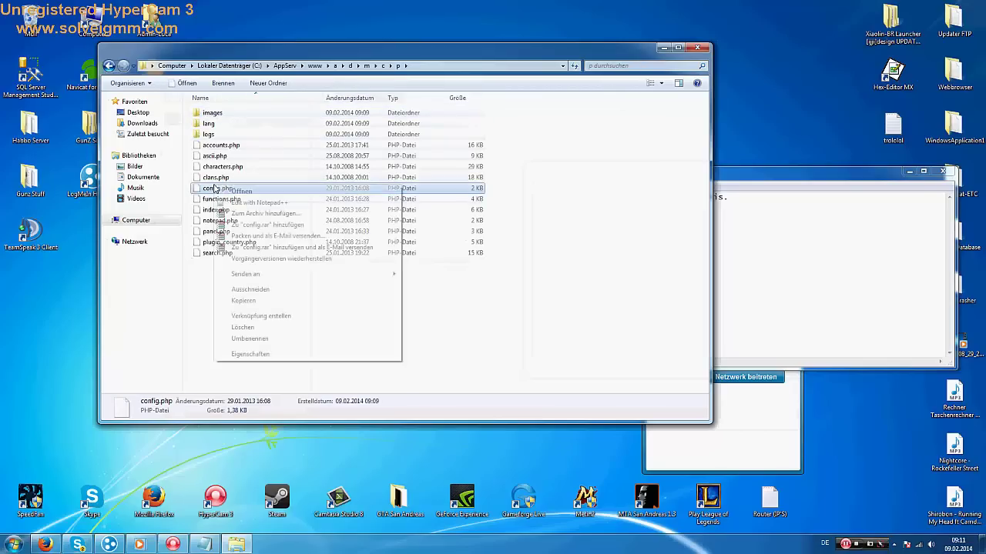
click(254, 202)
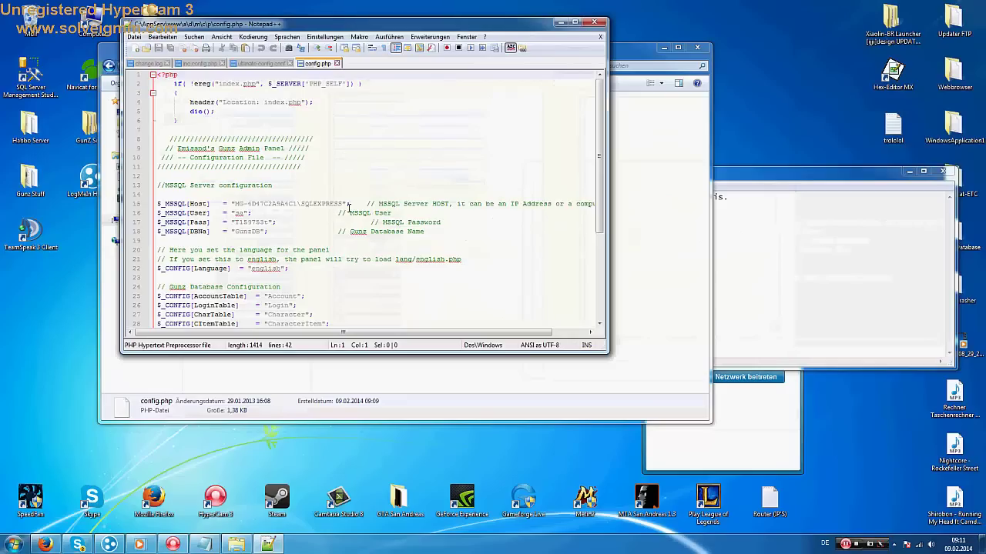
Set $_MSSQL[Host] to the local SQLEXPRESS instance and enter a new password, then close the file
drag(343, 203, 238, 207)
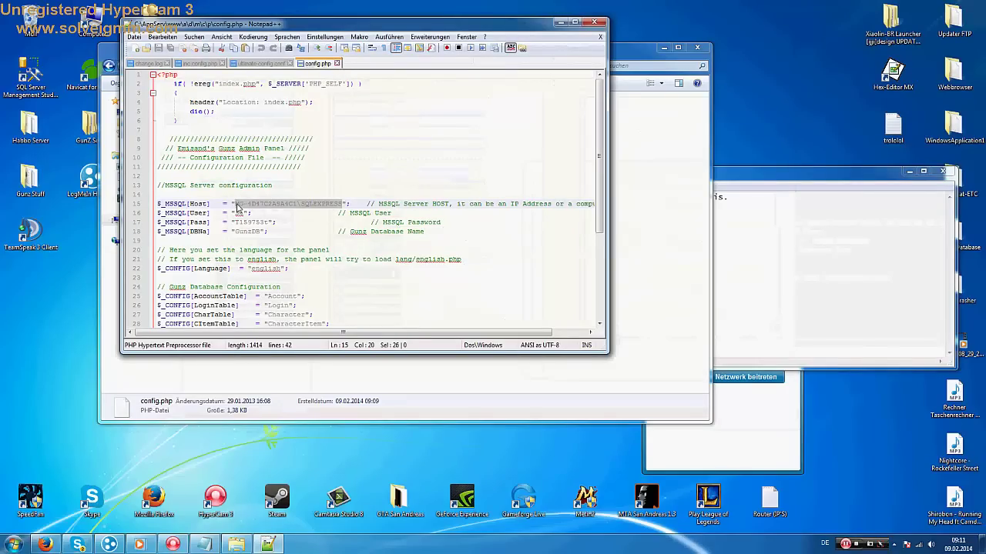
text(ADMIN-LUCA-PC\SQLEXPRESS)
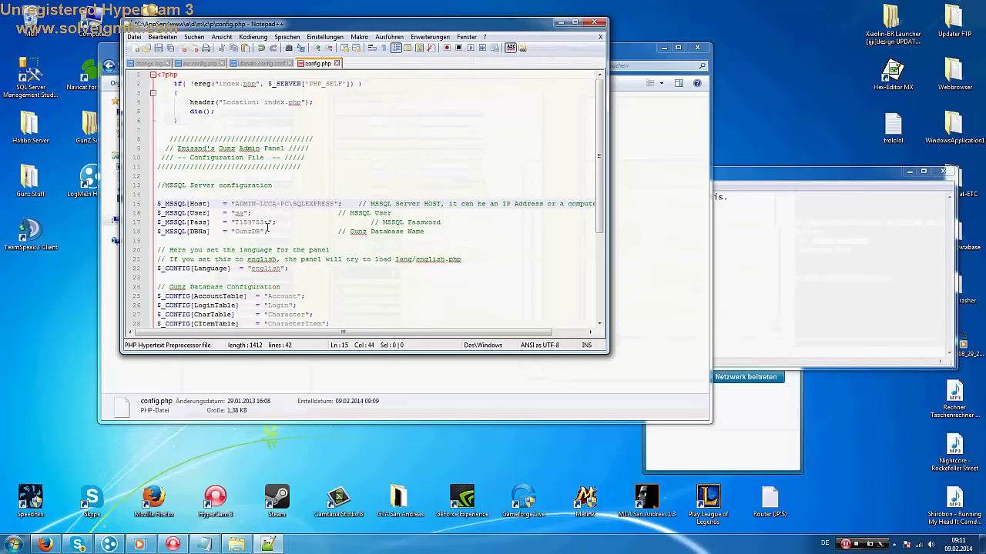
drag(268, 222, 235, 224)
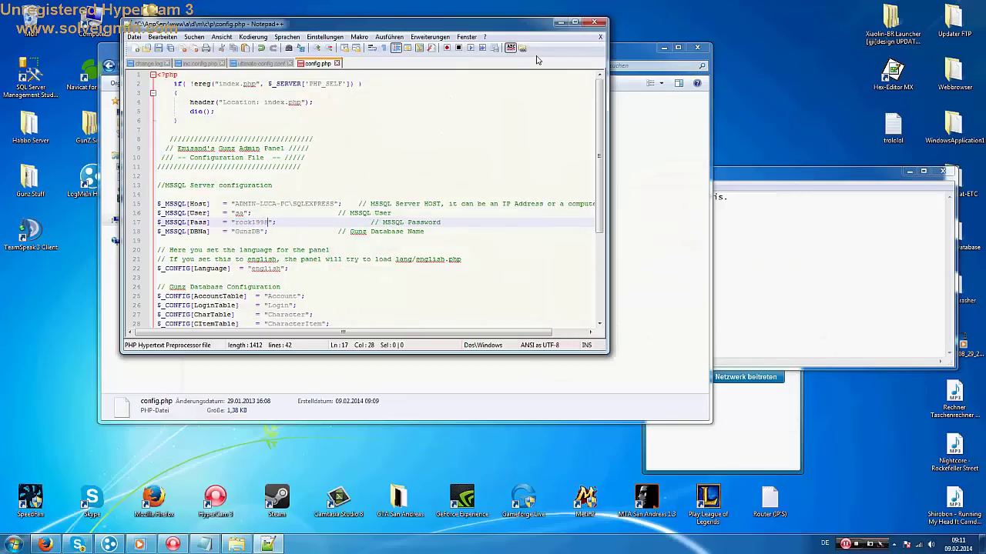
key(alt+F4)
Save the previously edited config.php and return to the www folder
click(467, 305)
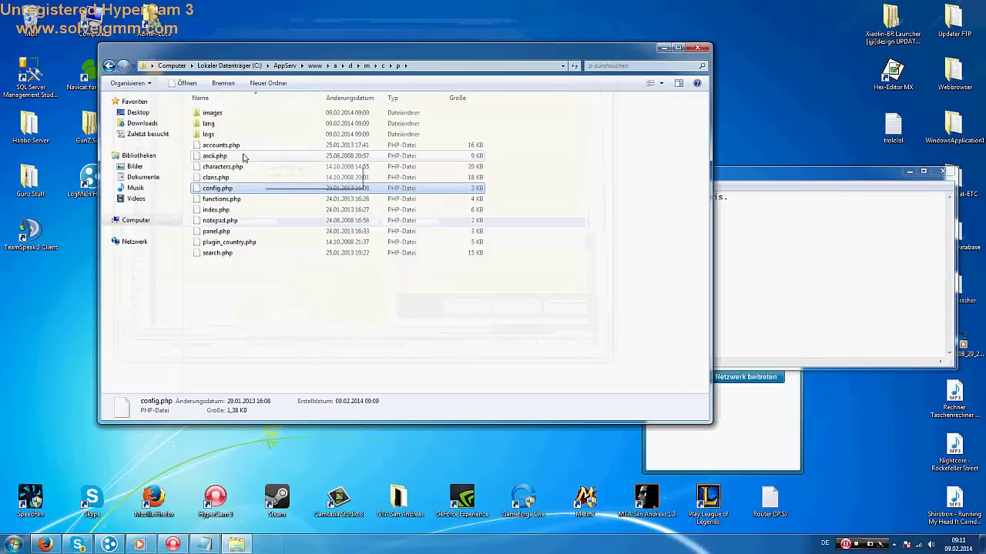
click(109, 66)
click(108, 67)
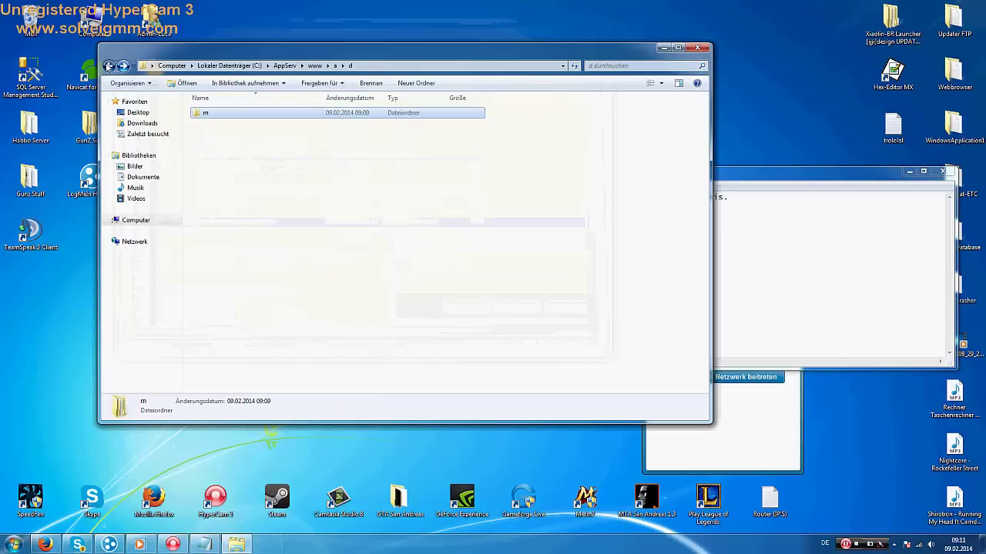
click(108, 66)
click(108, 66)
click(221, 148)
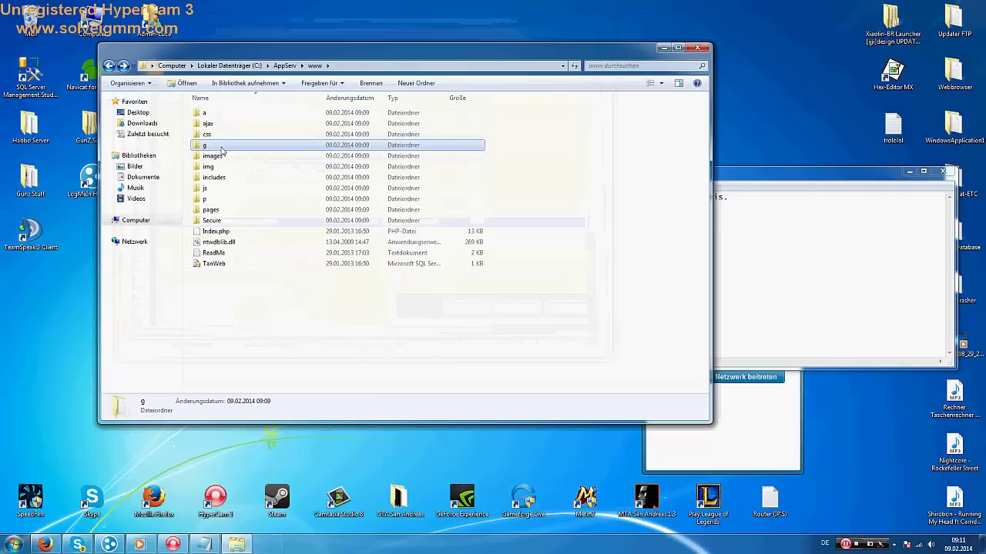
Open config.php from www\g\m\c\p in Notepad++
double_click(216, 150)
double_click(208, 117)
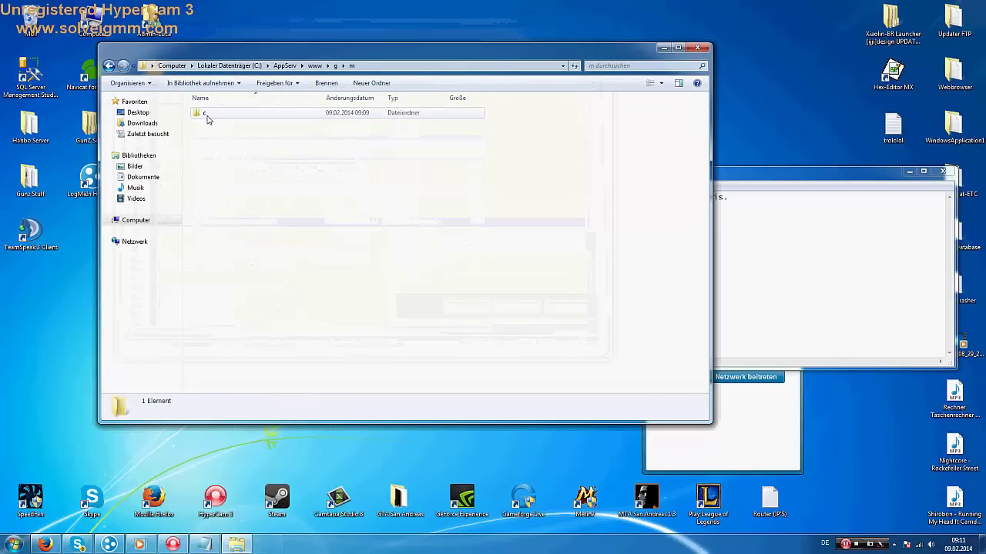
click(208, 117)
double_click(208, 116)
double_click(206, 115)
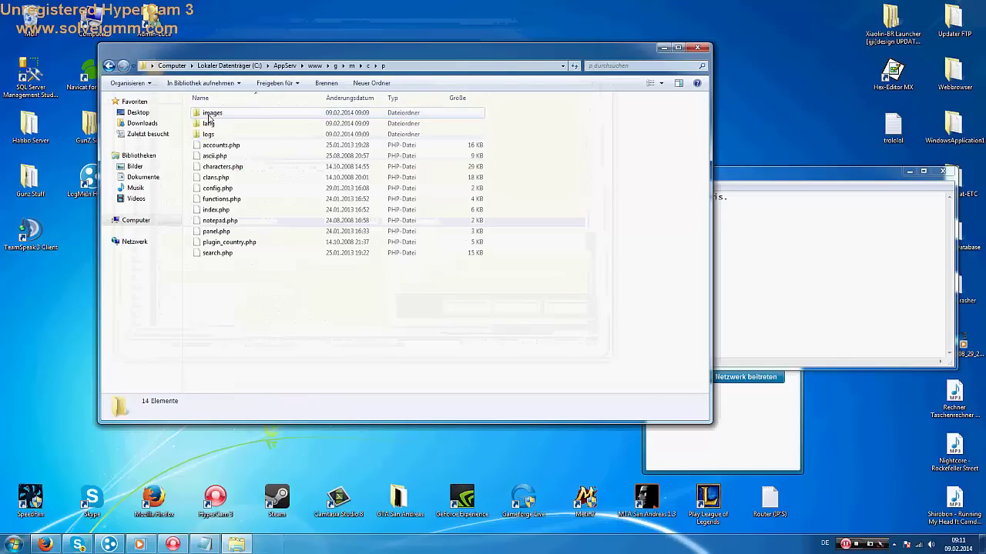
click(218, 188)
right_click(219, 189)
click(244, 207)
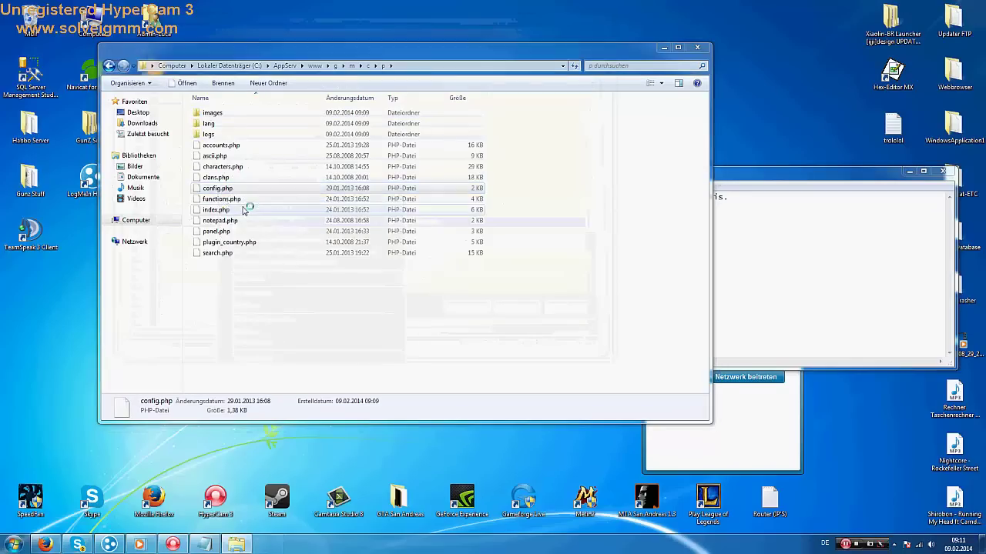
Replace the host with the local SQLEXPRESS instance and enter a new password, then save and close
drag(348, 204, 239, 204)
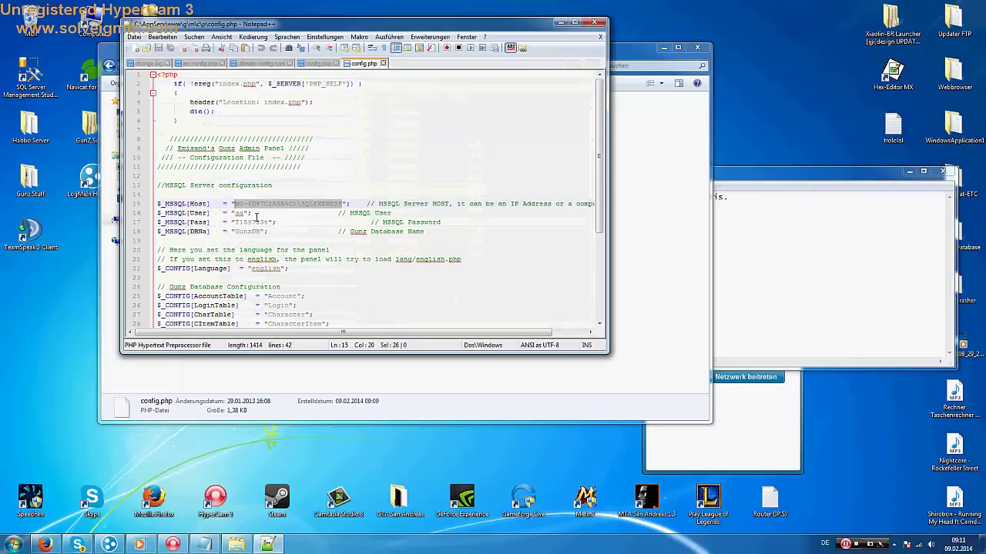
text(ADMIN-LUCA-PC\SQLEXPRESS)
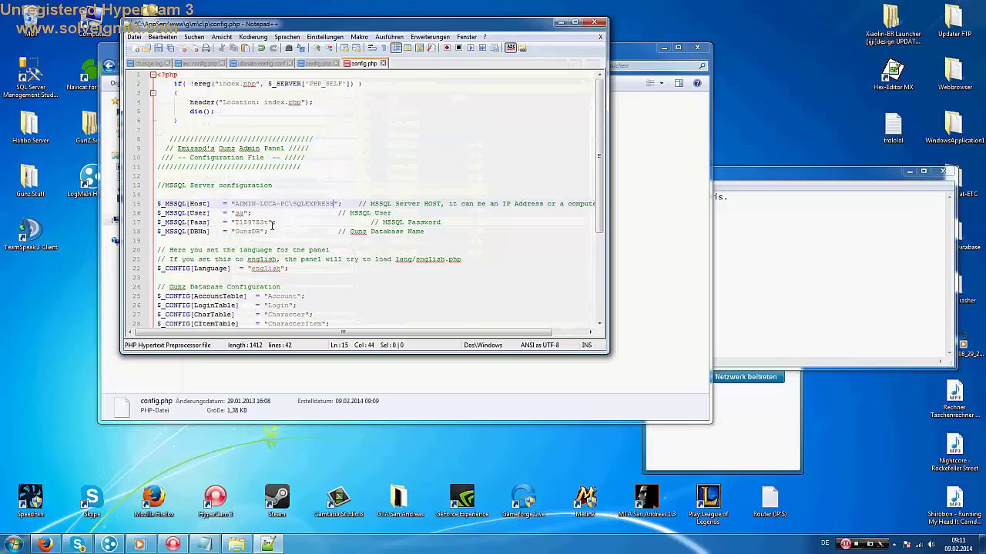
drag(269, 223, 235, 222)
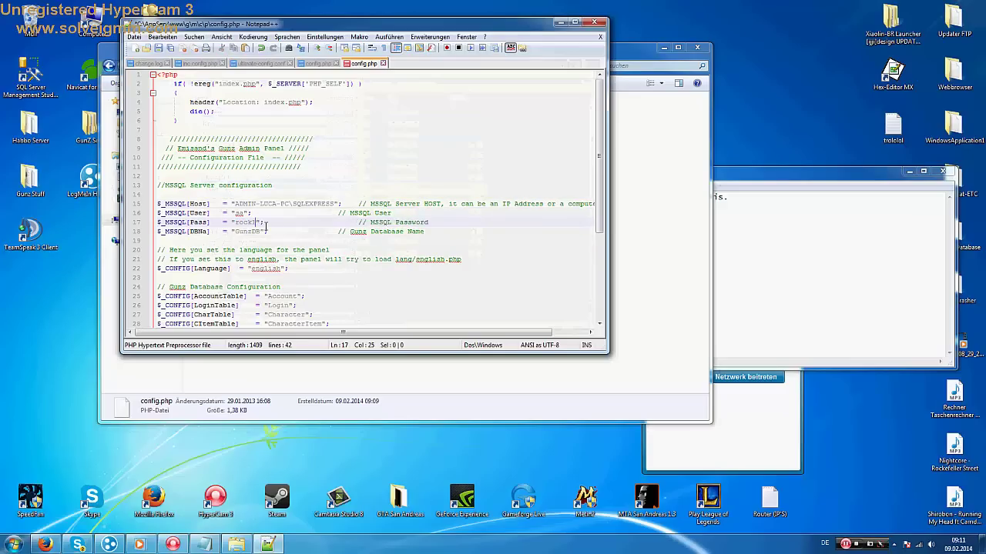
key(alt+F4)
key(Return)
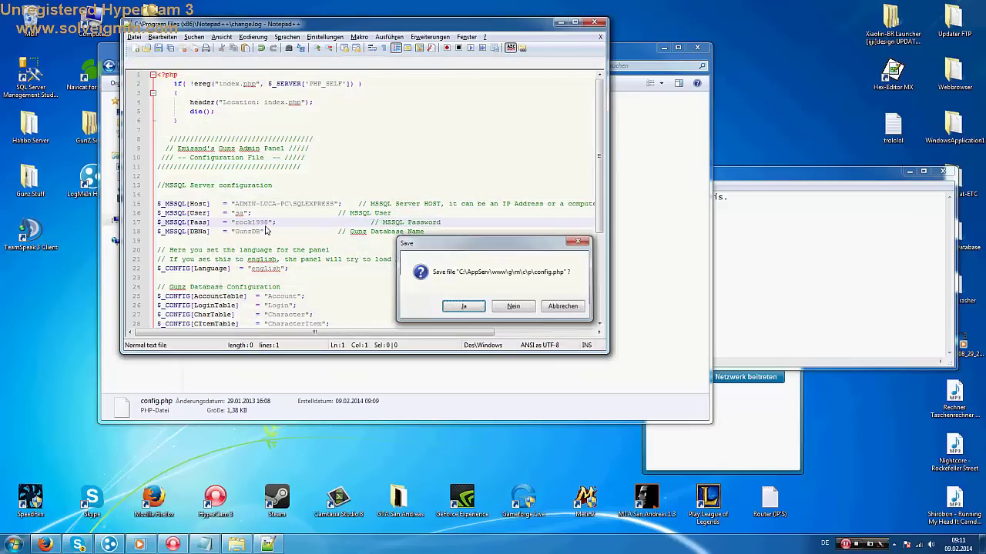
key(Return)
Navigate back up to the www folder
click(108, 65)
click(109, 65)
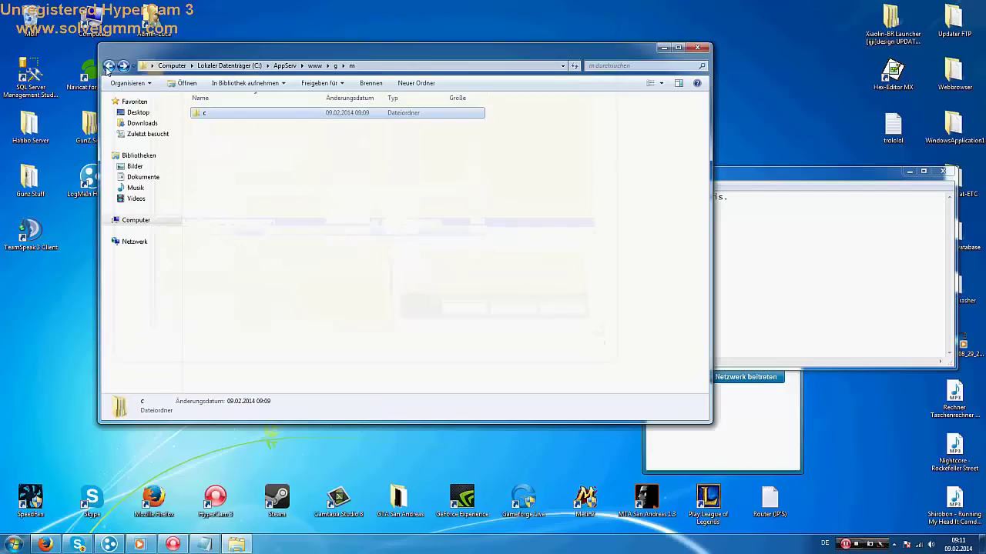
click(109, 65)
click(108, 66)
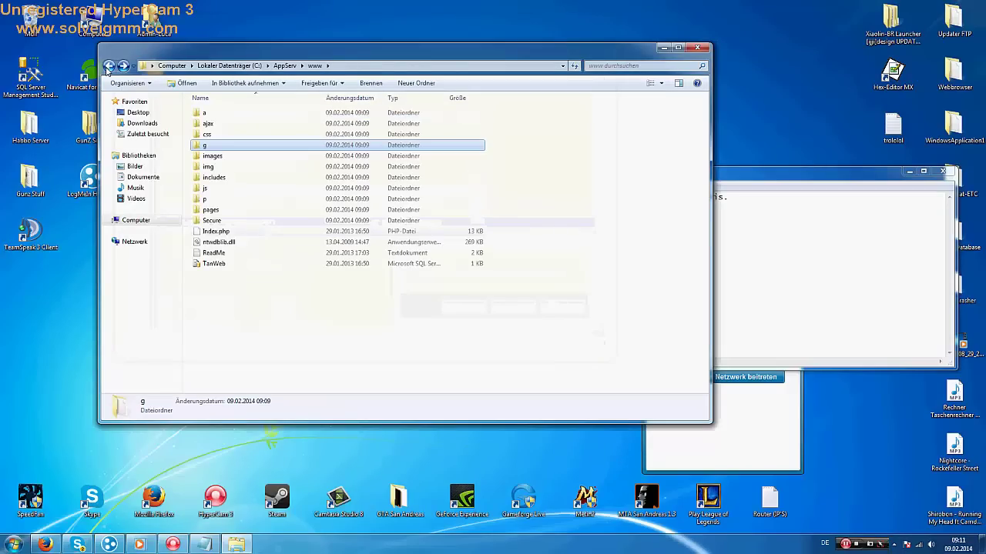
Open config.php from www\p\c\p in Notepad++
double_click(204, 199)
double_click(202, 113)
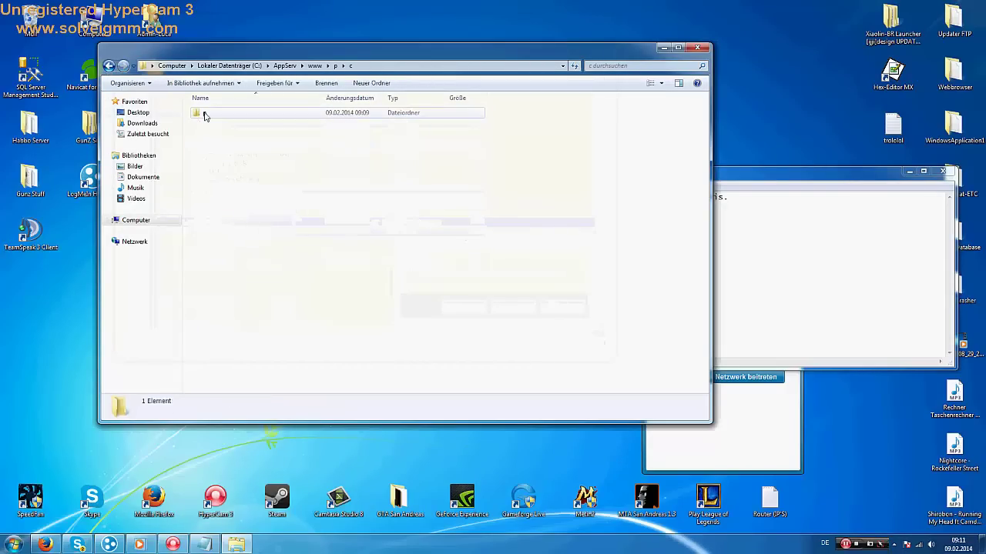
double_click(200, 113)
double_click(197, 113)
key(BackSpace)
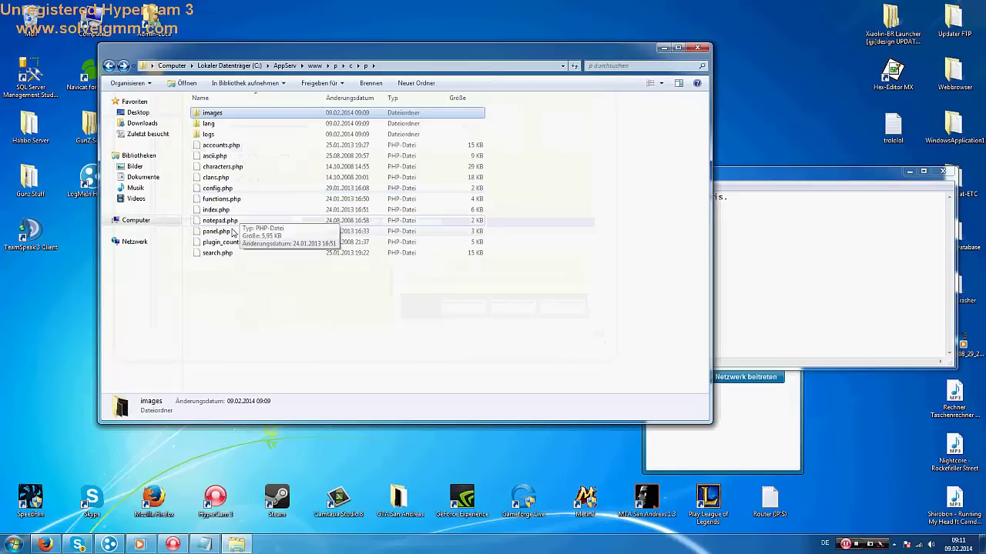
click(218, 189)
right_click(218, 190)
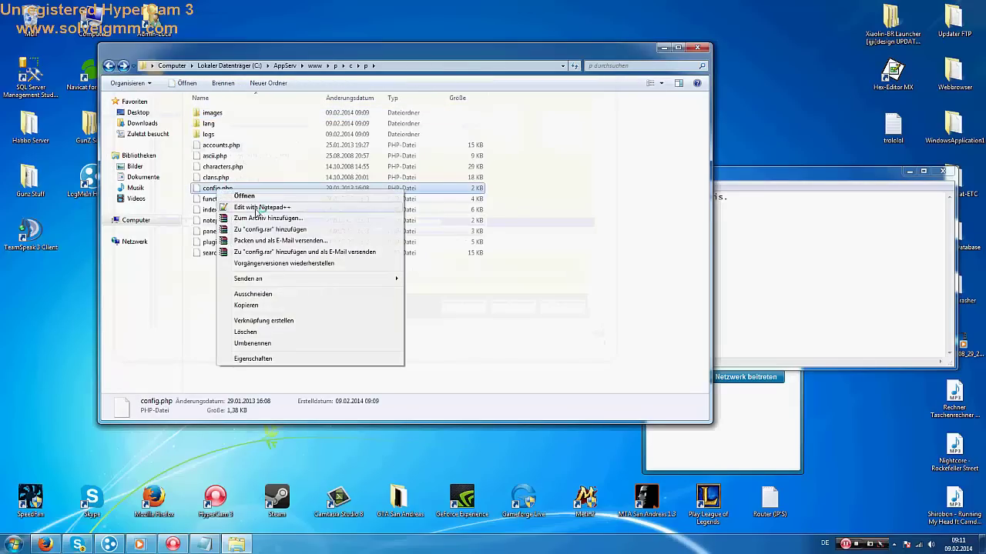
click(250, 216)
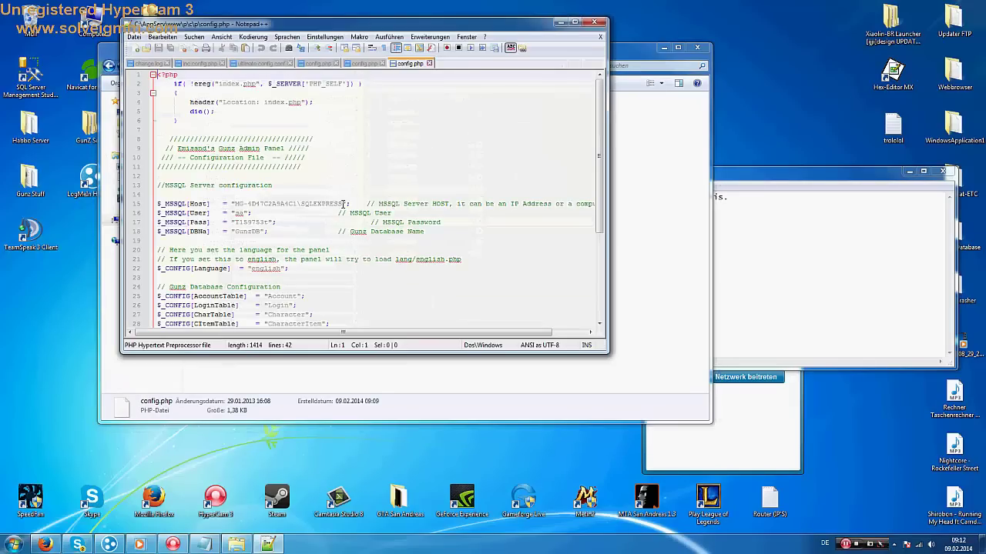
Set the host to the local SQLEXPRESS instance and a new password, and save the file
drag(344, 204, 234, 204)
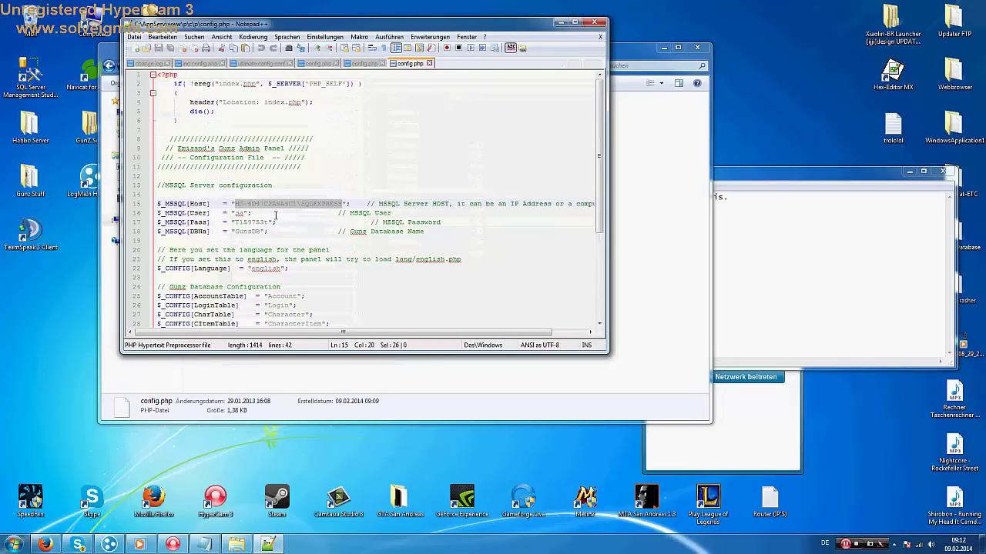
text(ADMIN-LUCA-PC\SQLEXPRESS)
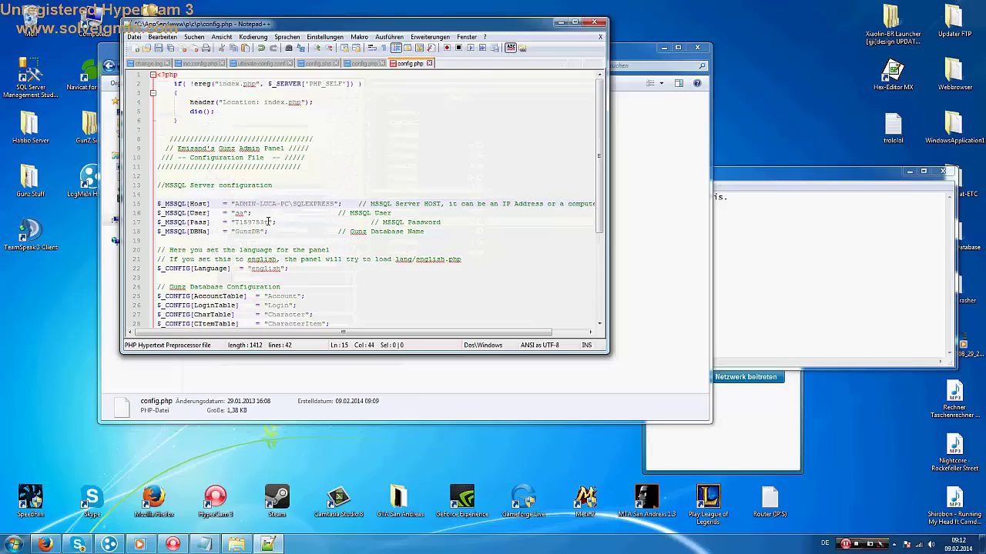
drag(268, 222, 233, 222)
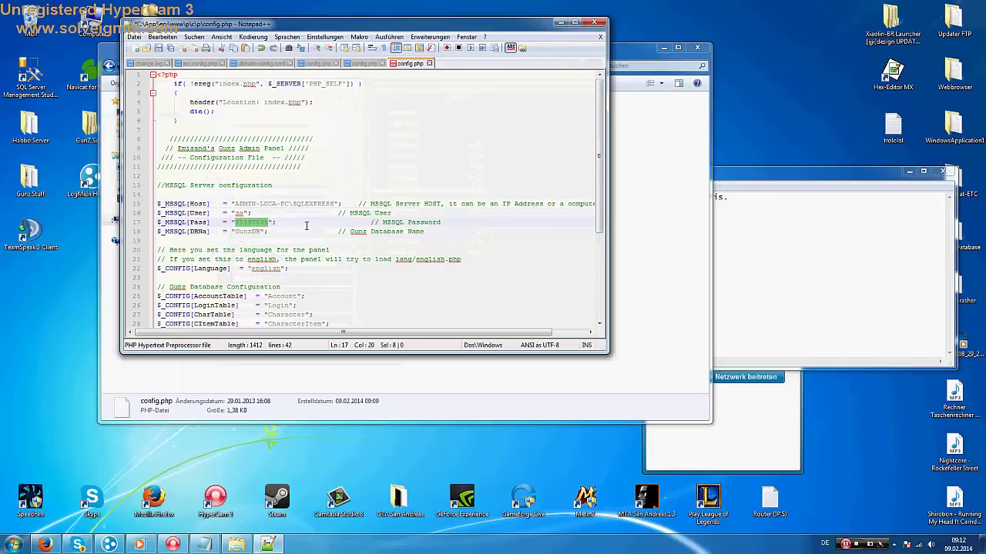
key(alt+F4)
key(Return)
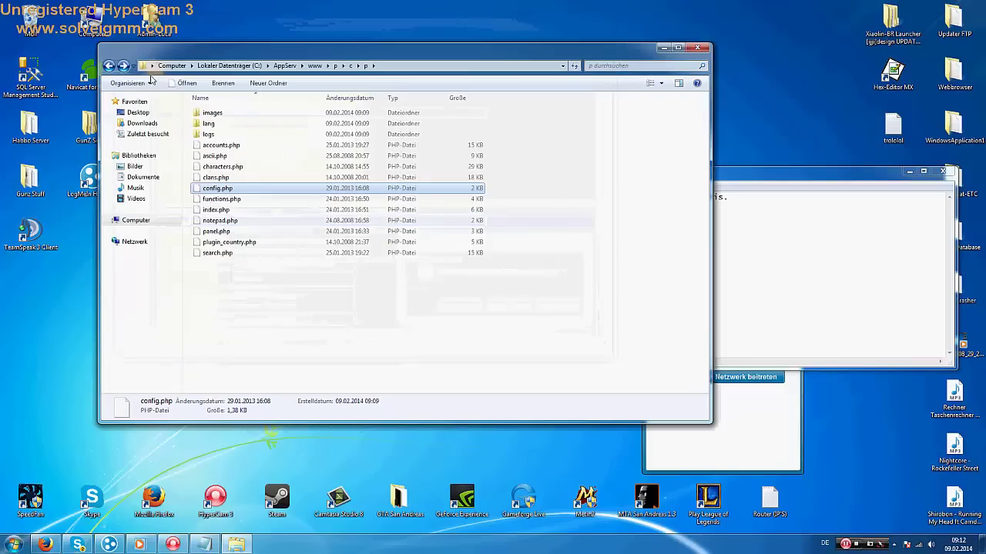
click(109, 66)
Open Config.php from www\Secure in Notepad++
click(109, 66)
click(109, 67)
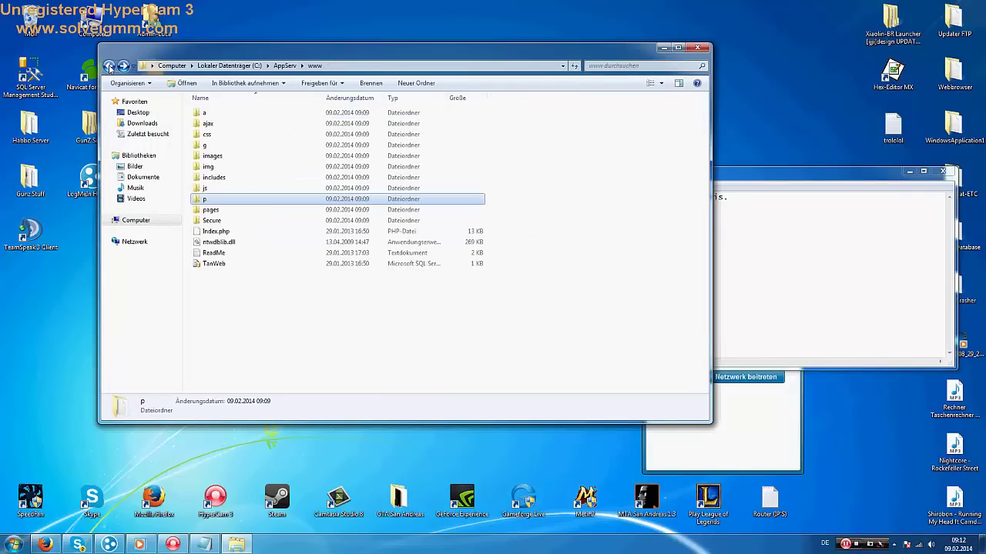
click(108, 67)
double_click(209, 144)
click(211, 210)
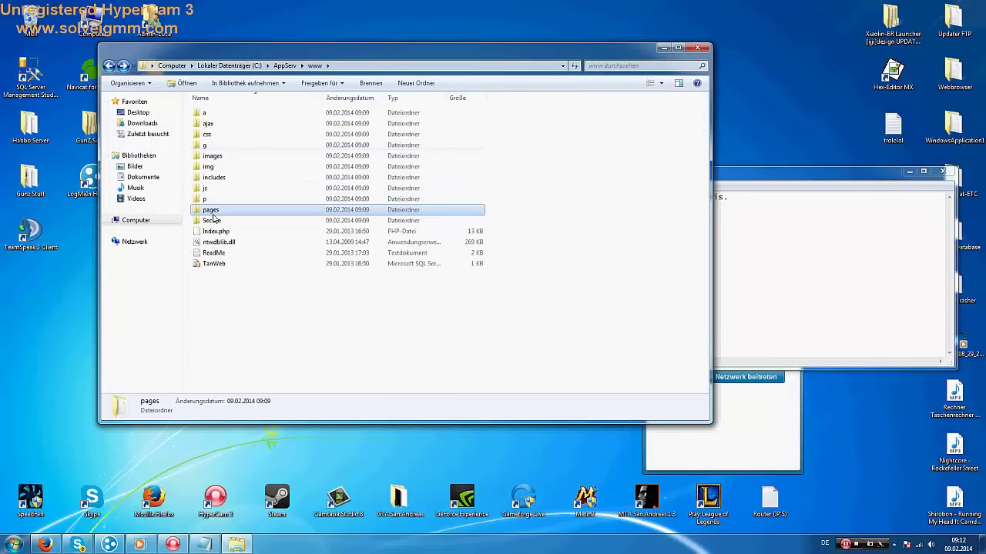
click(218, 221)
double_click(219, 222)
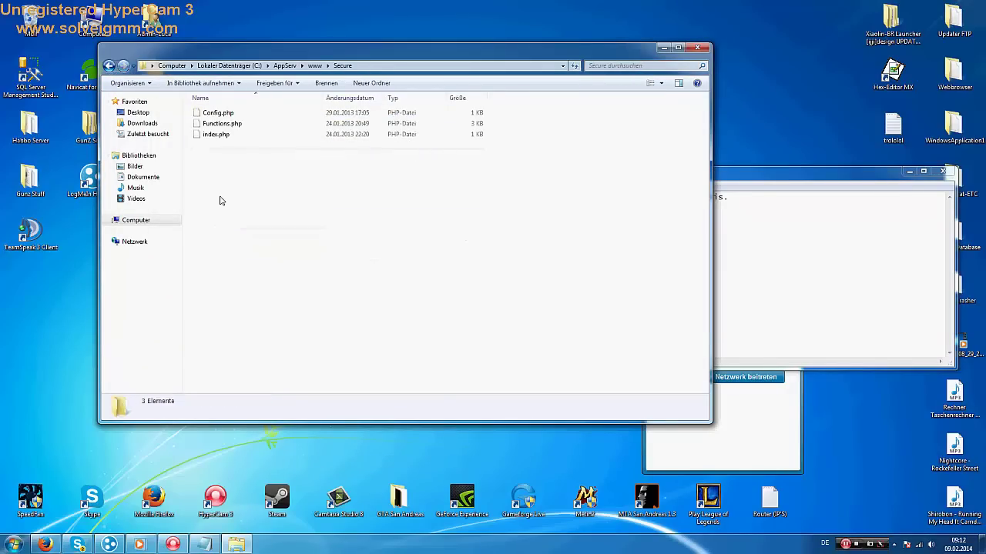
click(218, 112)
right_click(215, 114)
click(254, 141)
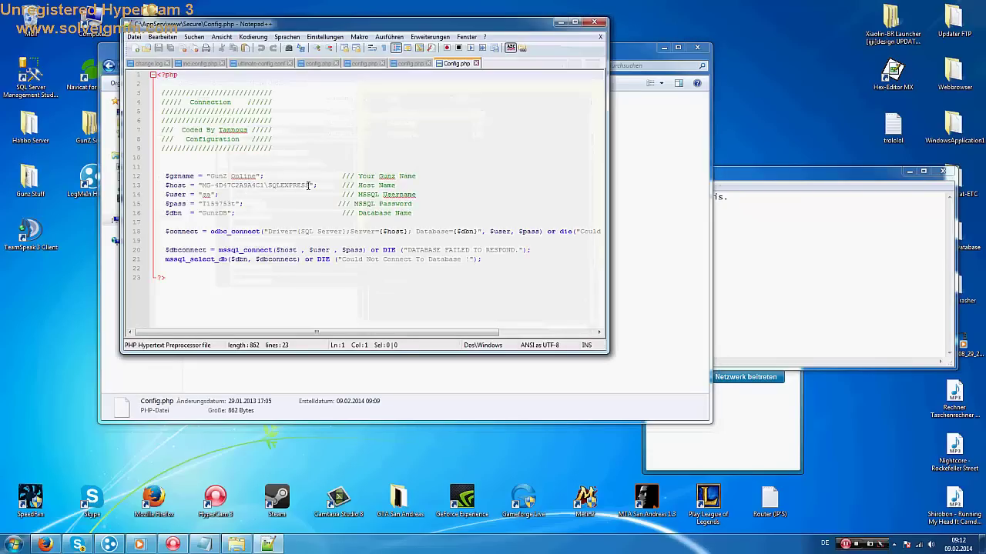
Set the SQLEXPRESS host, site name 'Tutorial Website....' and a new password, save, and clear the note
drag(308, 186, 203, 183)
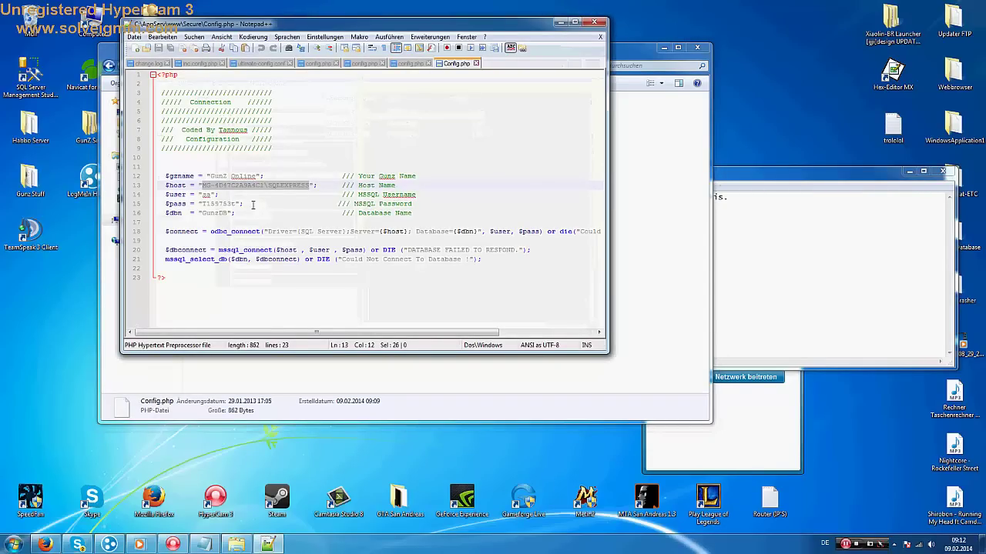
text(ADMIN-LUCA-PC\SQLEXPRESS)
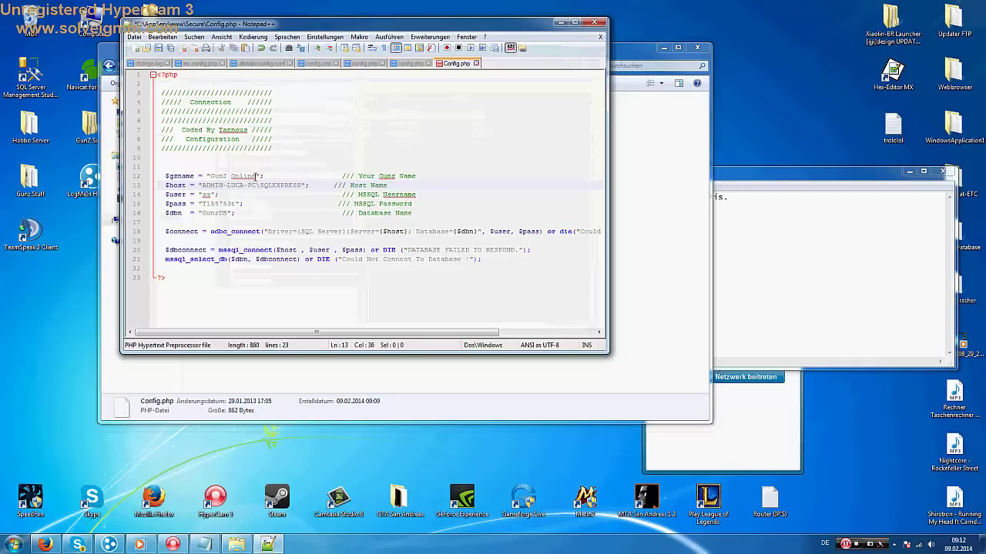
drag(257, 176, 208, 177)
text(Tutorial We)
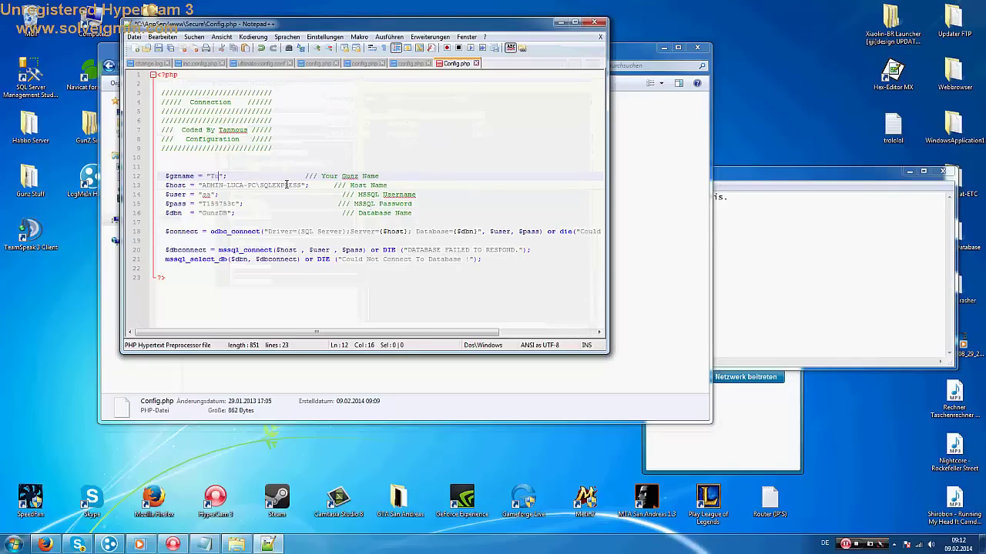
text(bsite....)
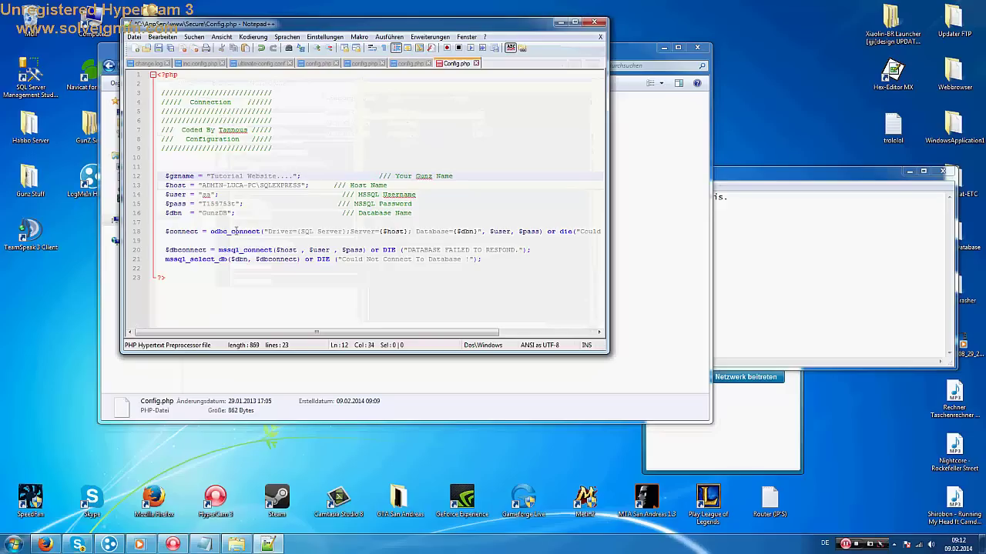
drag(236, 204, 201, 204)
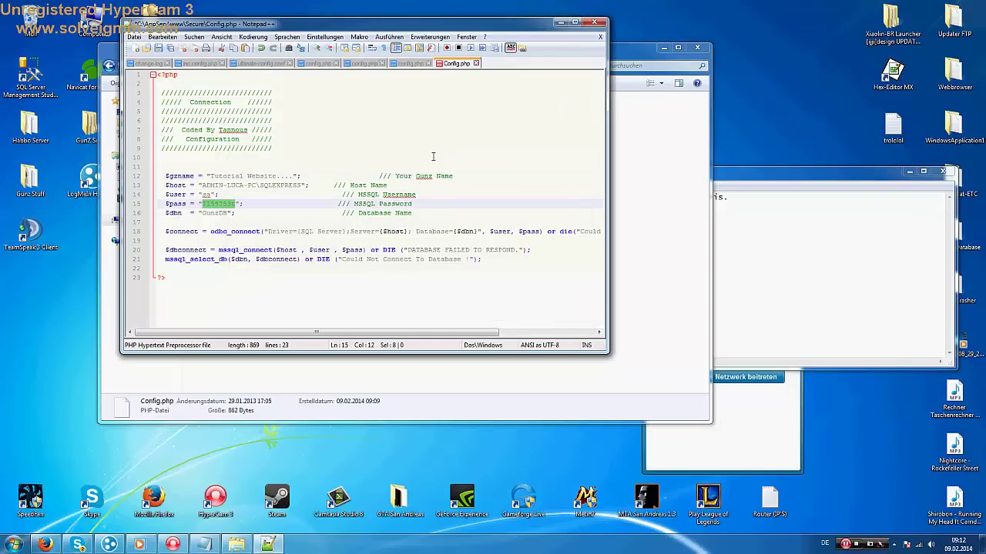
key(alt+F4)
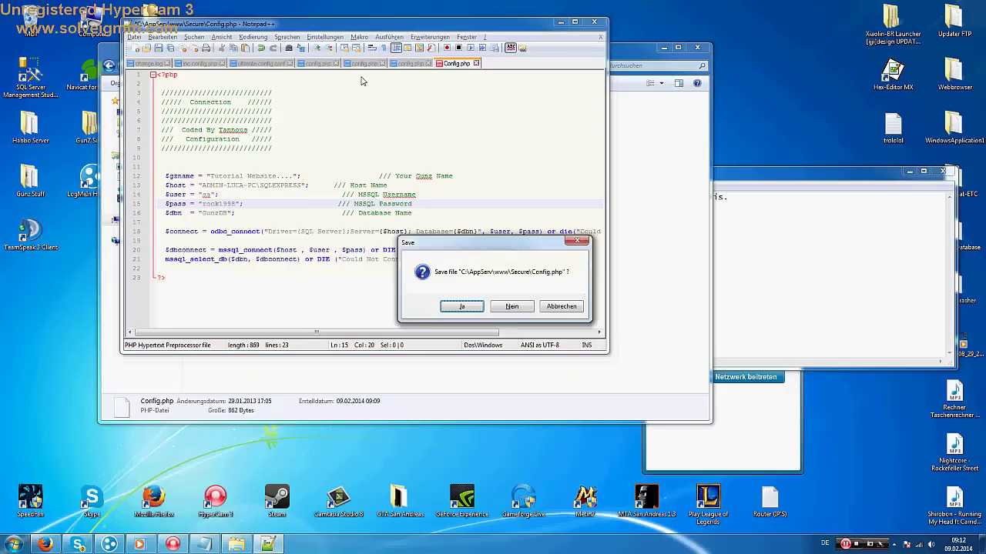
key(Return)
key(Delete)
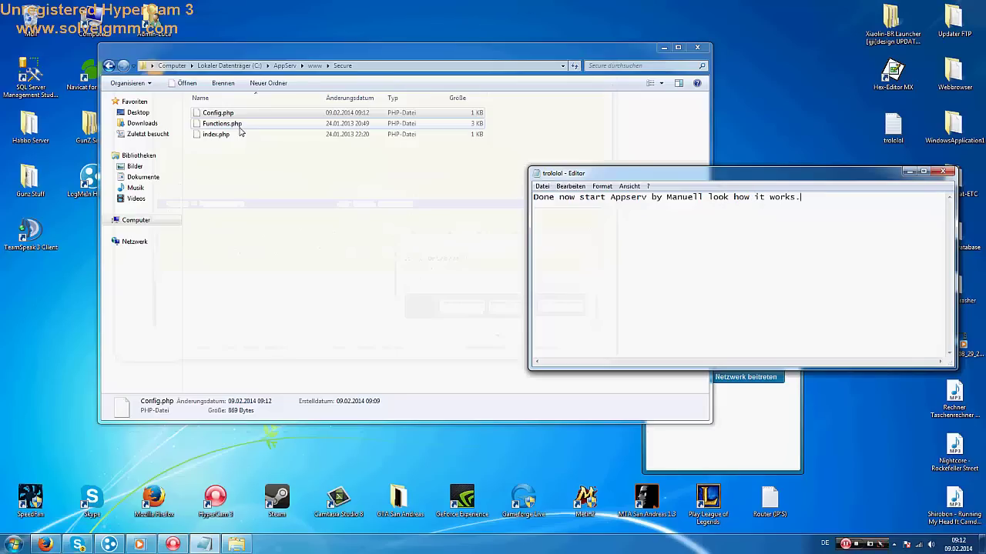
Search the Start menu for 'app', then dismiss the search
click(14, 544)
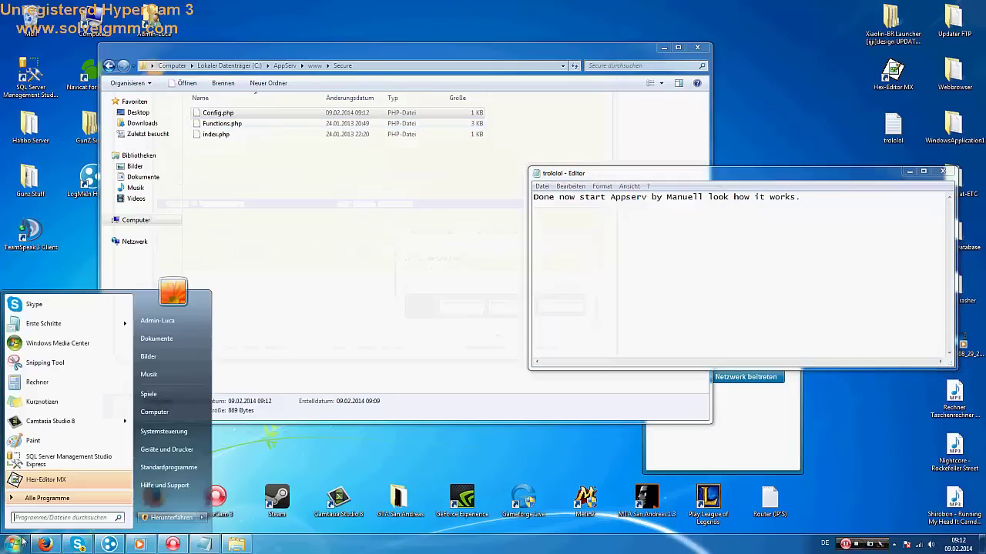
click(29, 515)
text(app)
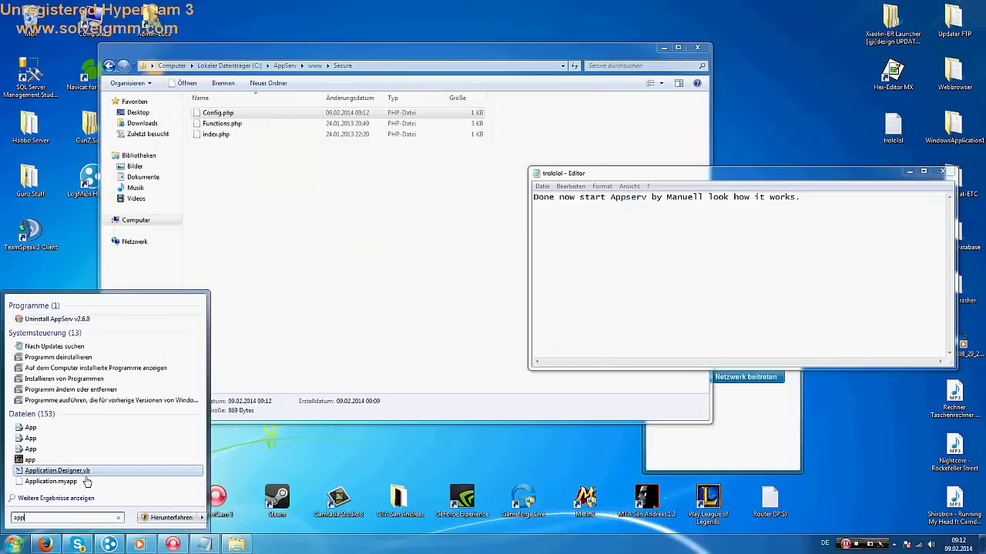
key(Return)
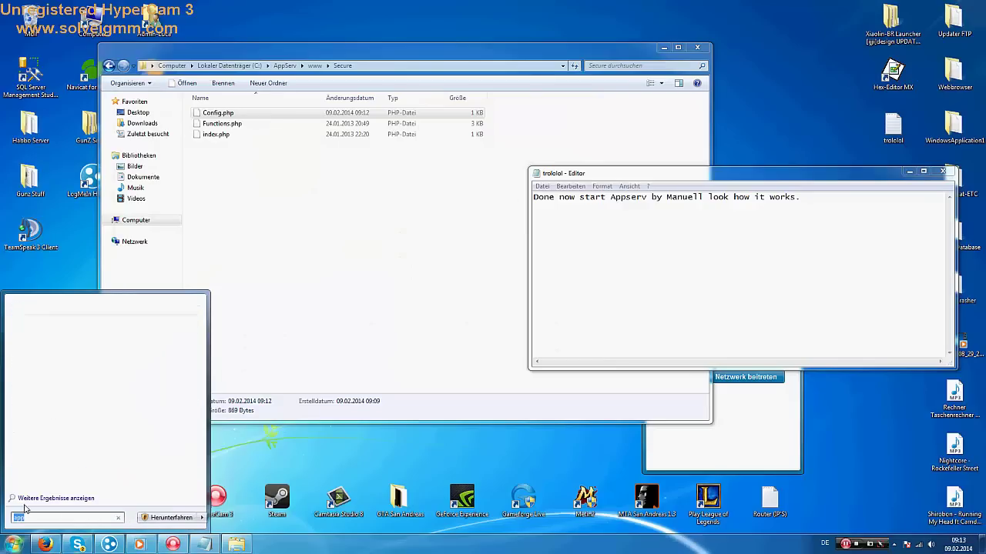
key(Escape)
key(Escape)
Run AppServ's Control Server by Manual > Apache Start and close its console
click(21, 545)
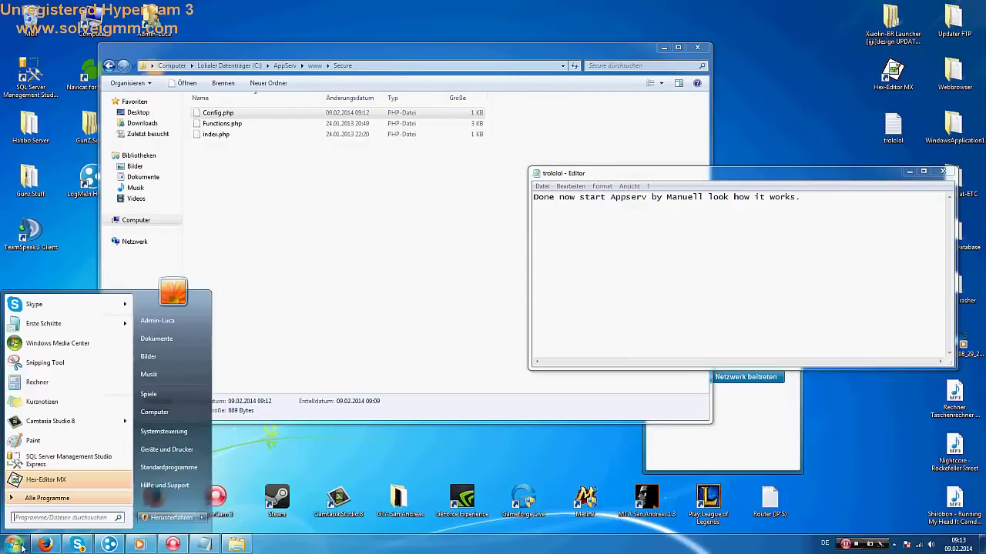
click(43, 499)
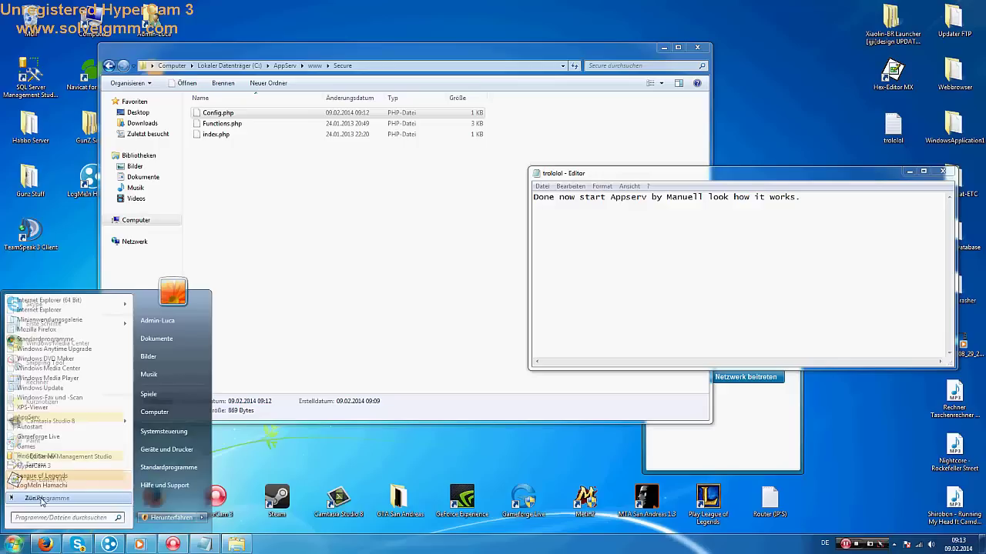
click(32, 417)
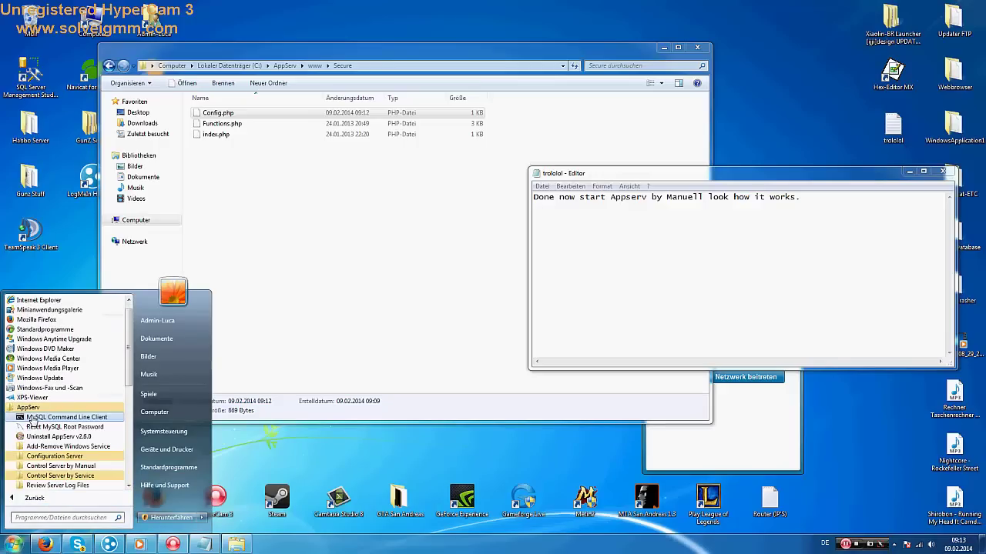
click(69, 465)
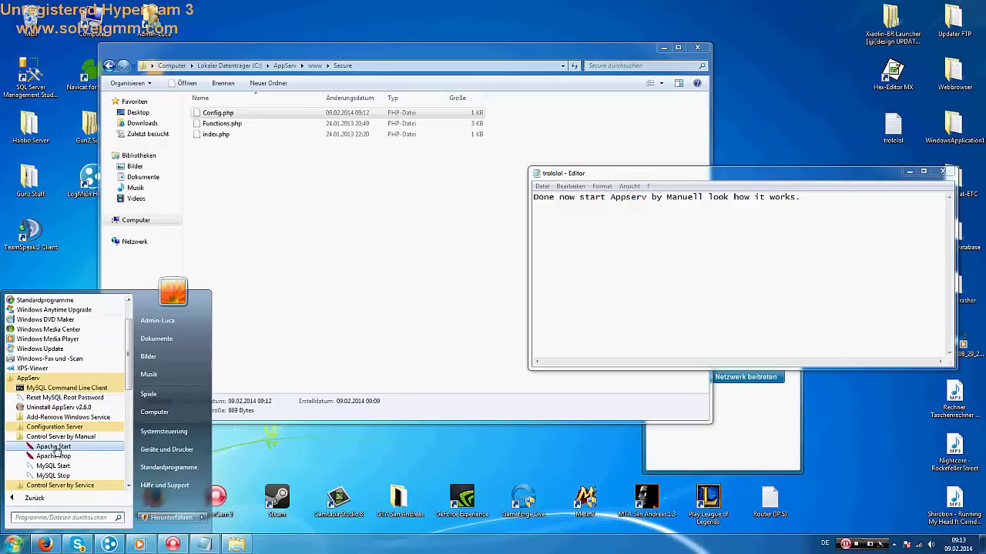
click(56, 448)
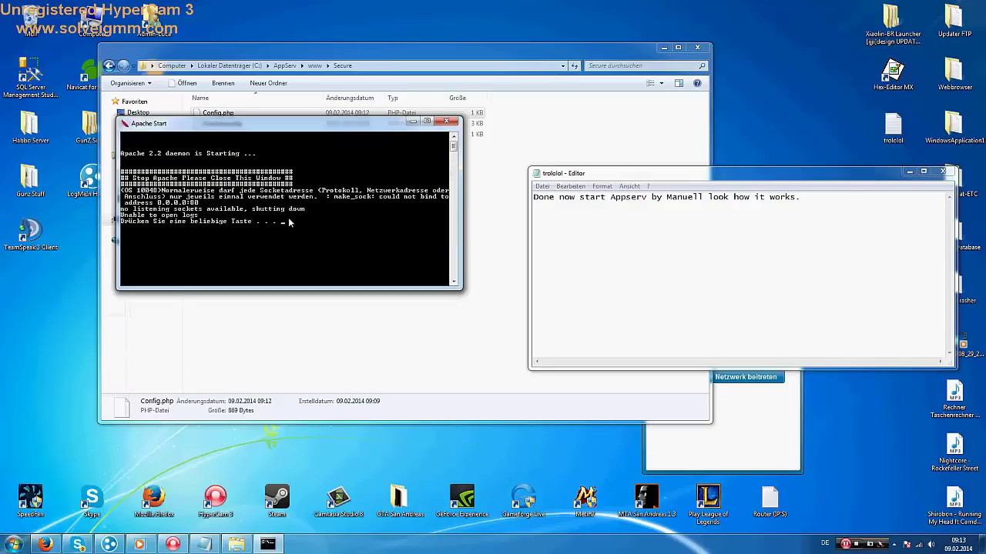
key(Return)
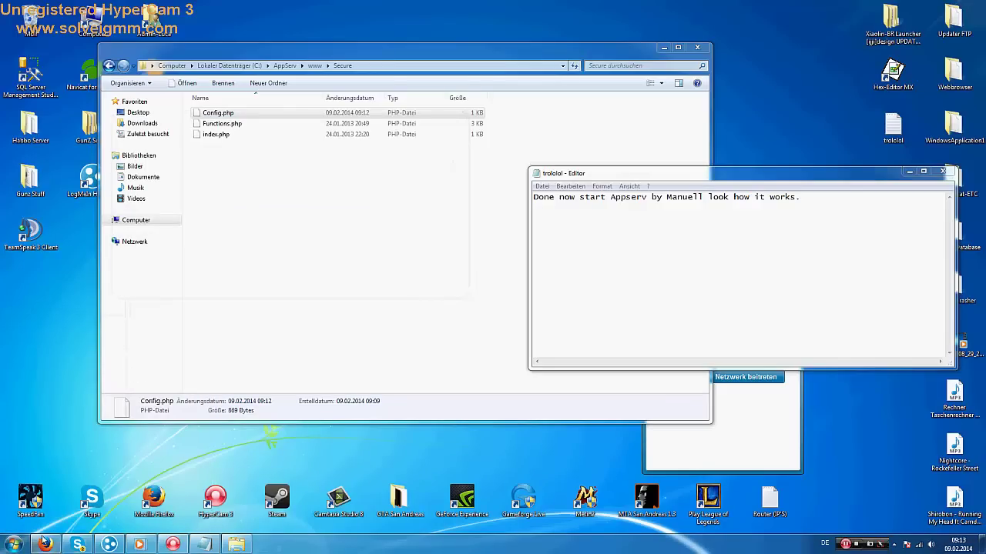
Bring up Firefox and view the 127.0.0.1 and 25.158.50.214 tabs
click(45, 544)
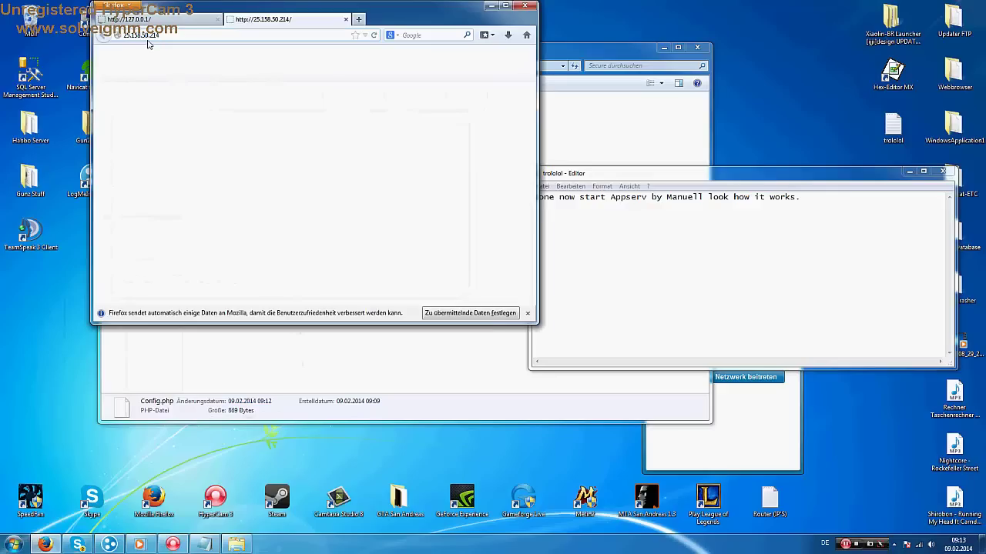
click(166, 19)
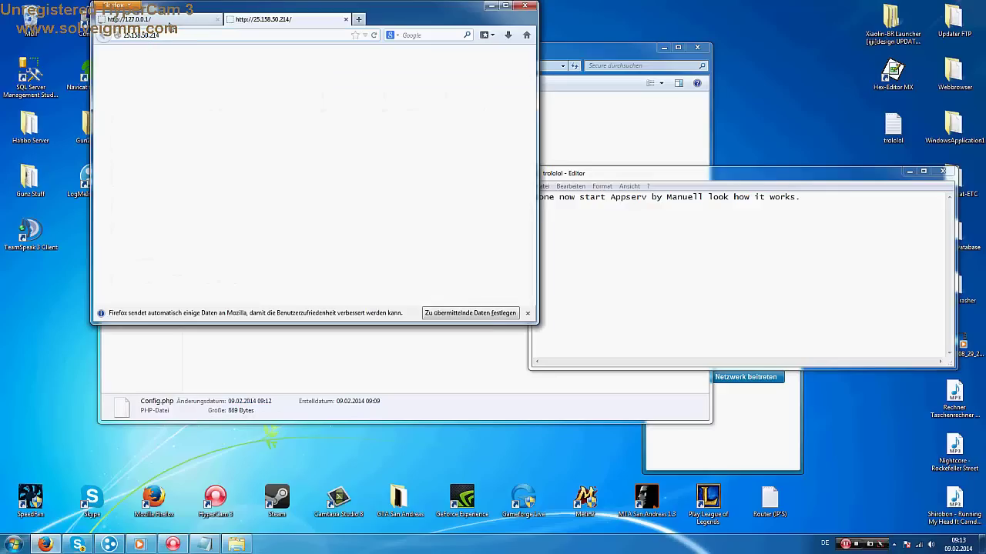
click(239, 20)
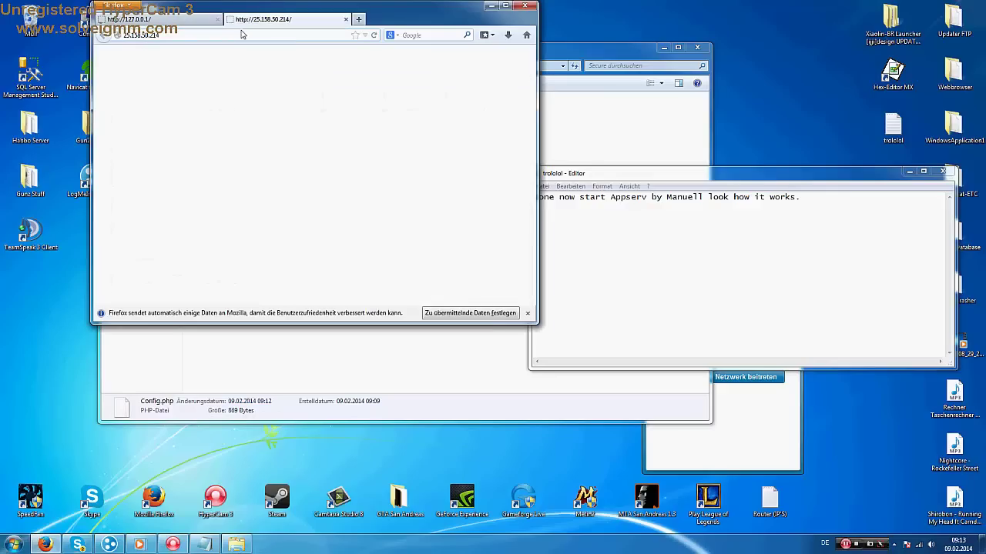
Replace the Editor note text with 'Now restart your Computer :)'
click(793, 224)
key(ctrl+a)
key(BackSpace)
text(Now )
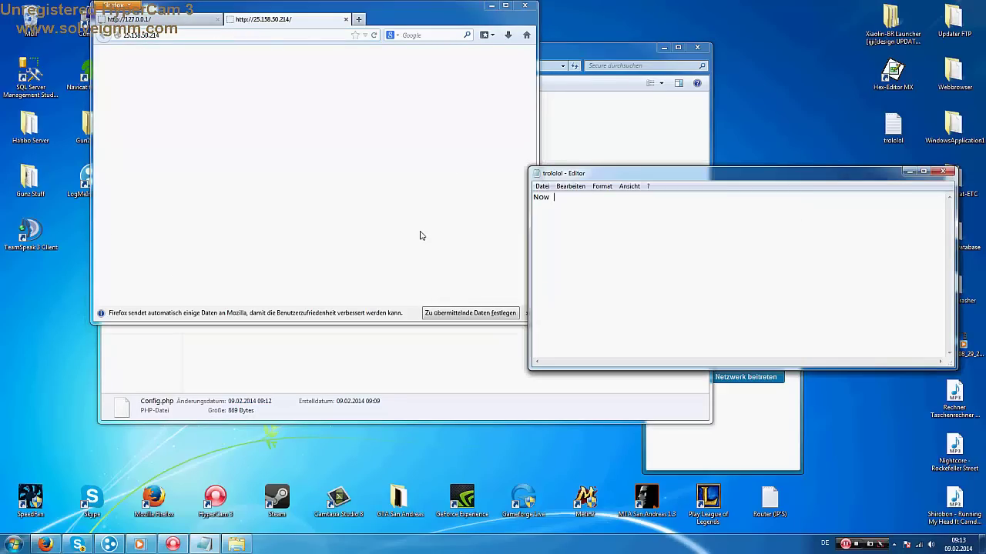
text(restart your Computer :))
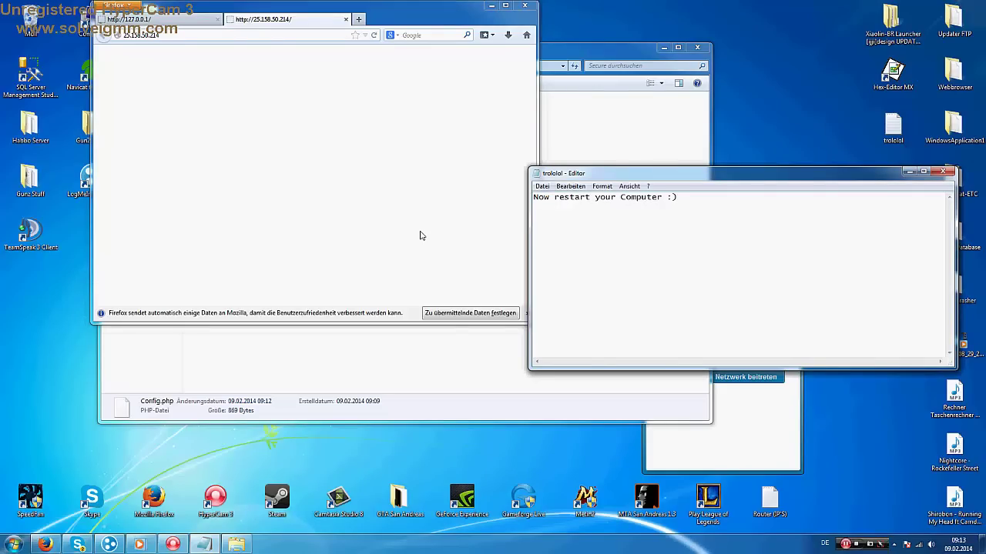
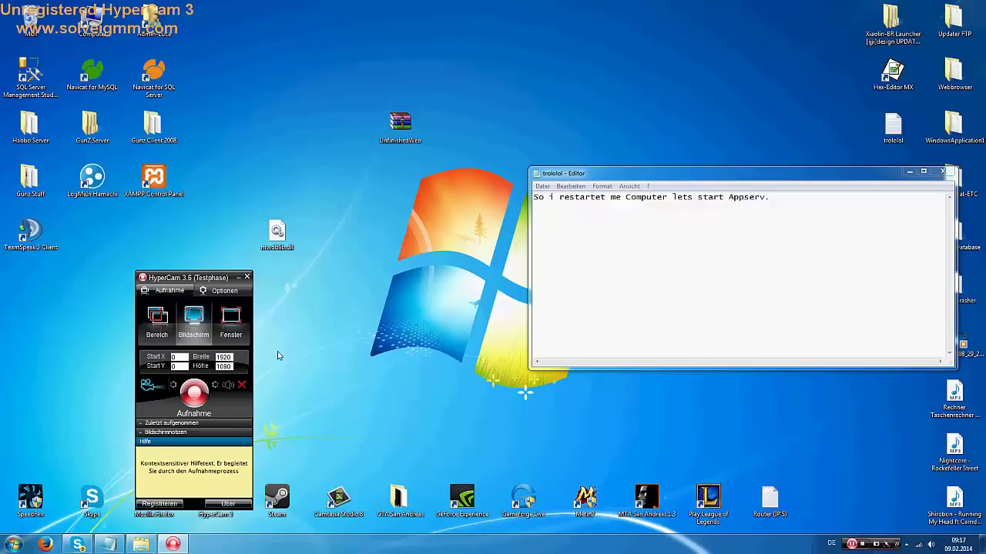
Move the Notepad note about starting AppServ toward the screen centre, deselect its text, and open the Start menu
click(197, 399)
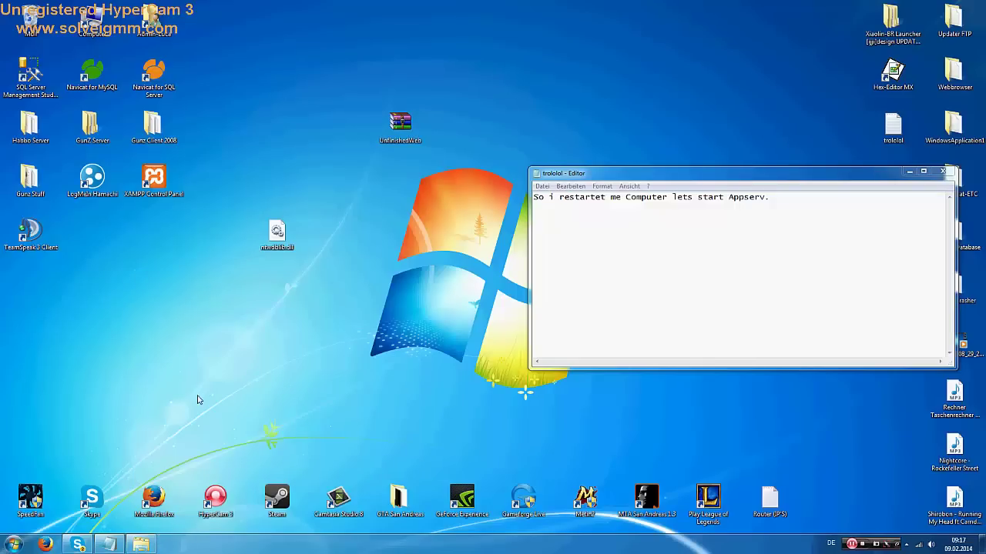
key(alt+Tab)
key(ctrl+a)
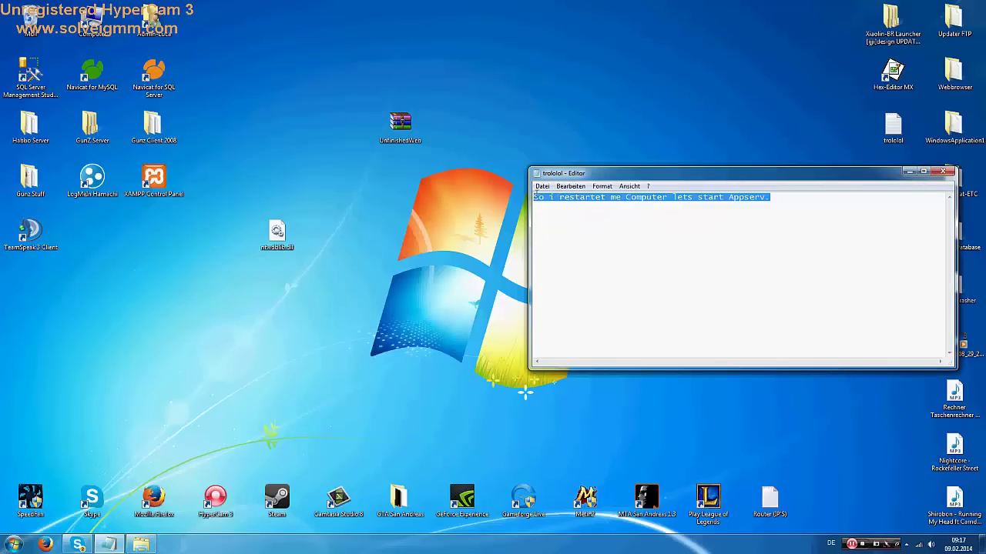
drag(570, 172, 374, 177)
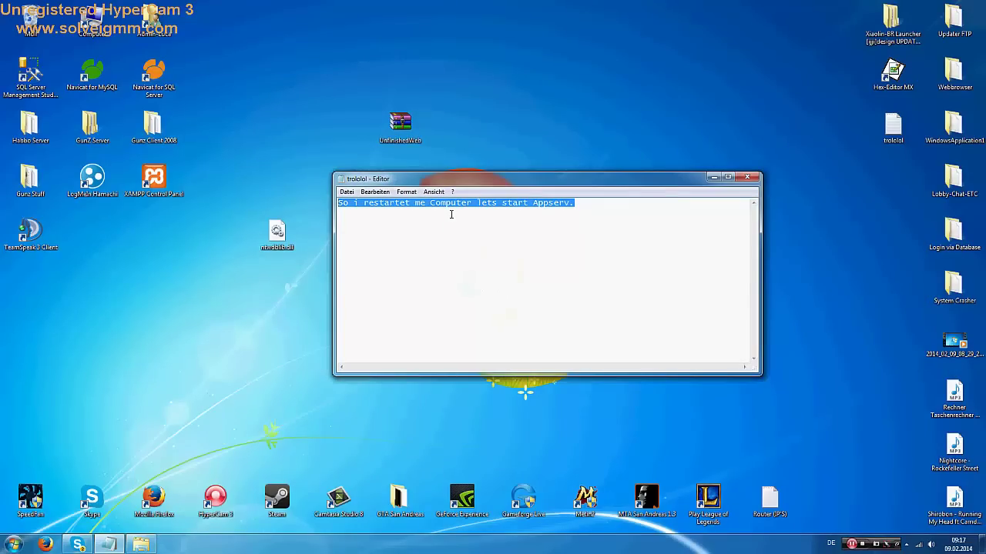
click(511, 207)
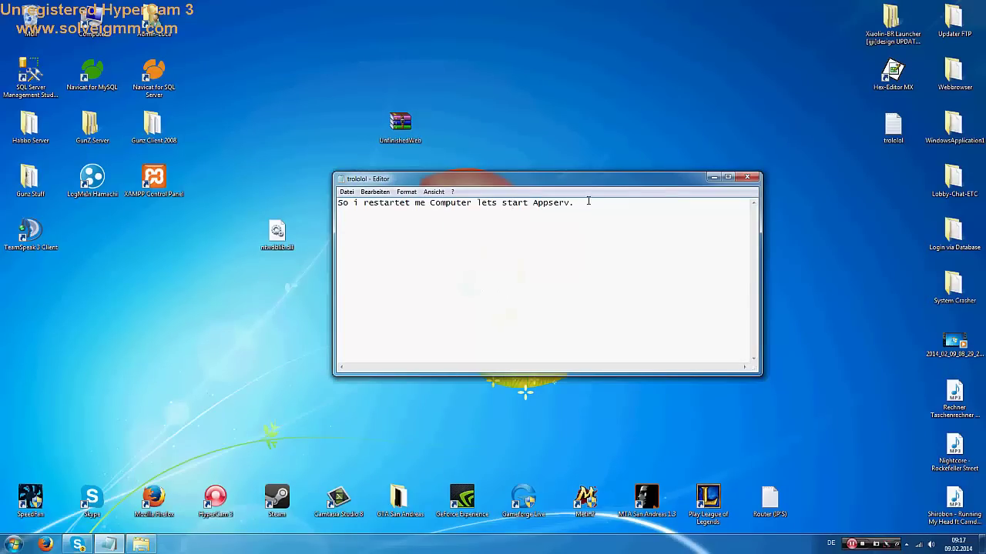
drag(588, 201, 338, 203)
click(394, 213)
click(13, 545)
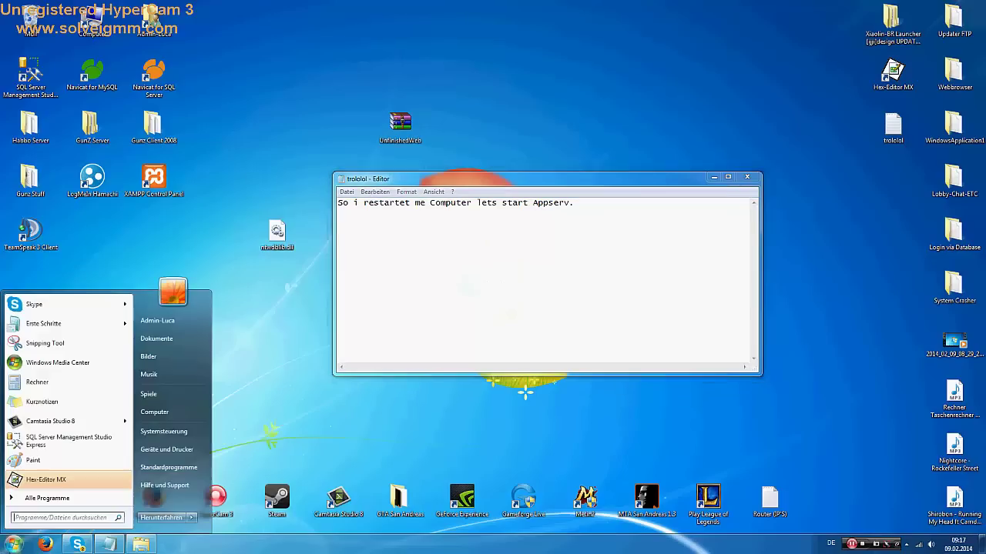
Start Apache from AppServ's Control Server by Manual entries, then launch Firefox
click(49, 499)
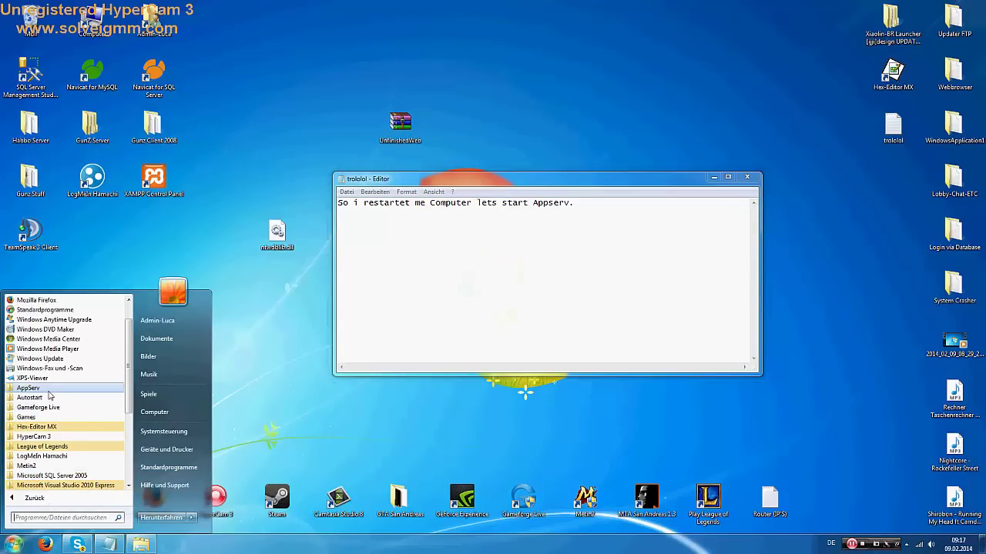
click(35, 389)
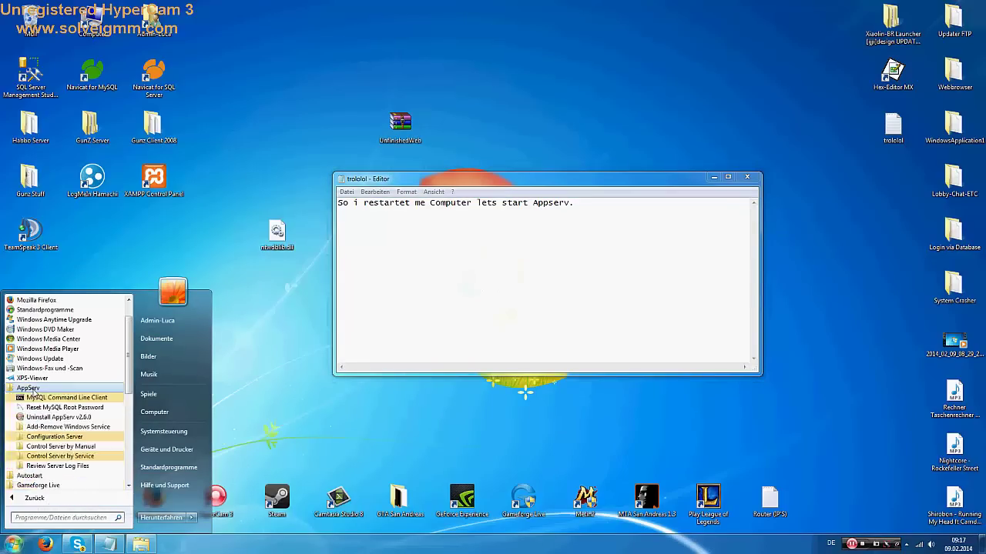
click(68, 447)
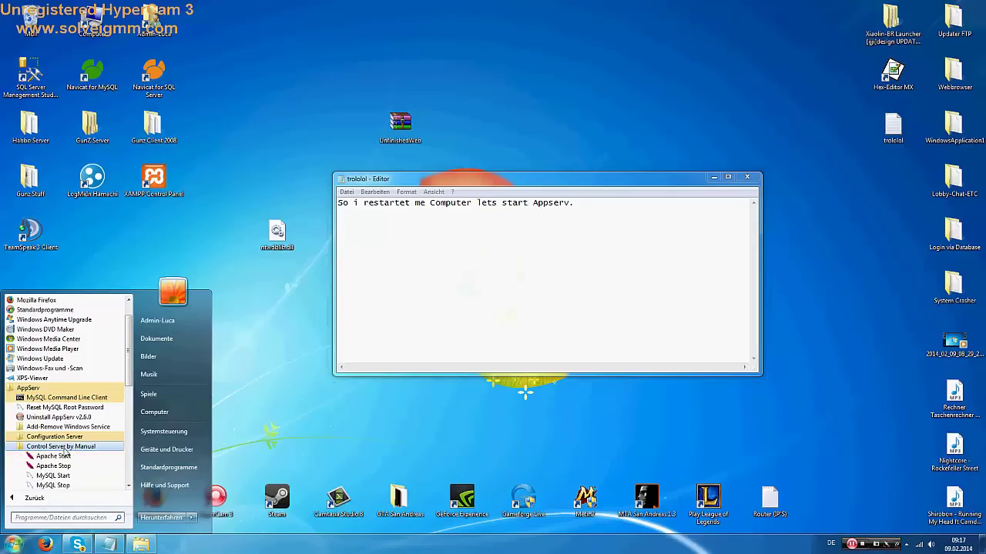
click(68, 456)
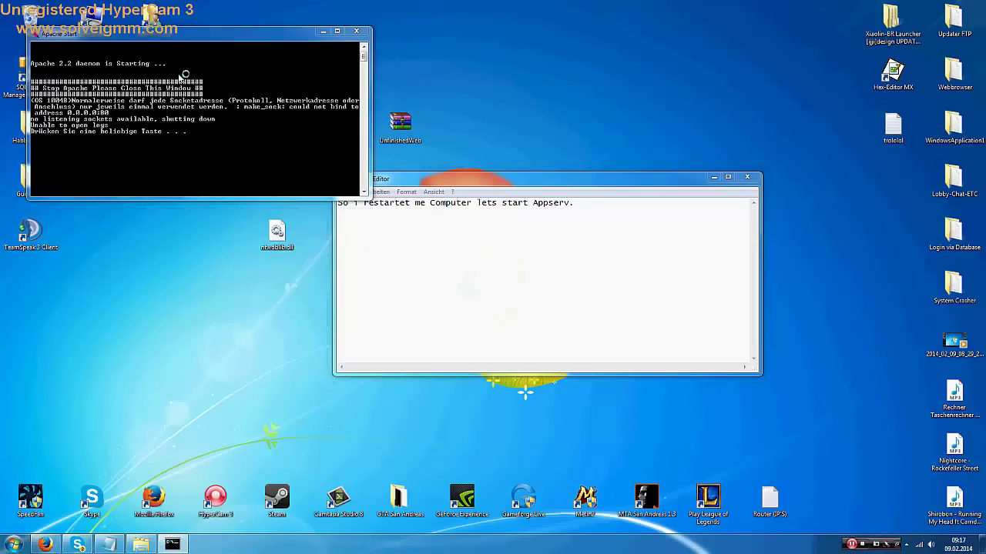
click(45, 544)
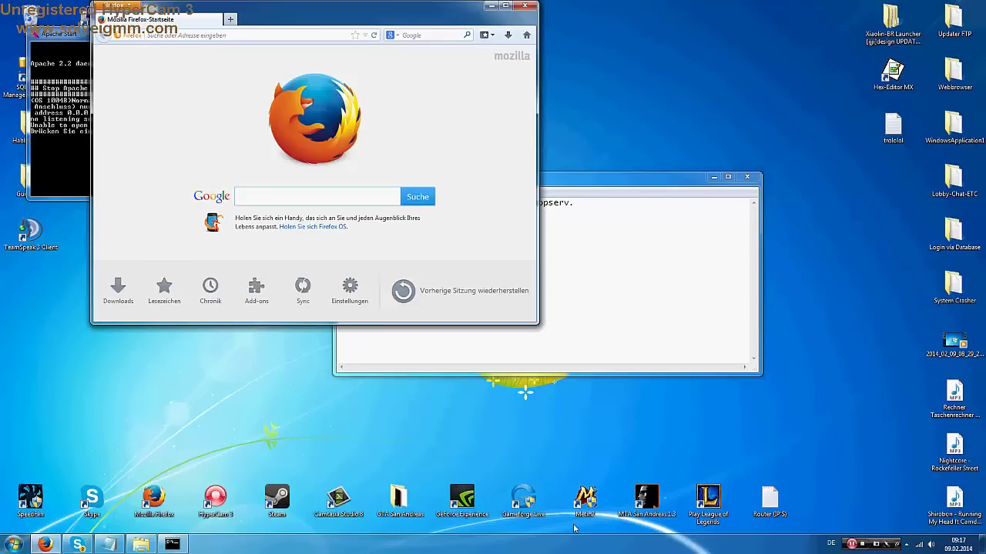
Check the Hamachi address and load the GunZ site at 25.158.50.214 in a maximized Firefox window
click(905, 545)
click(905, 491)
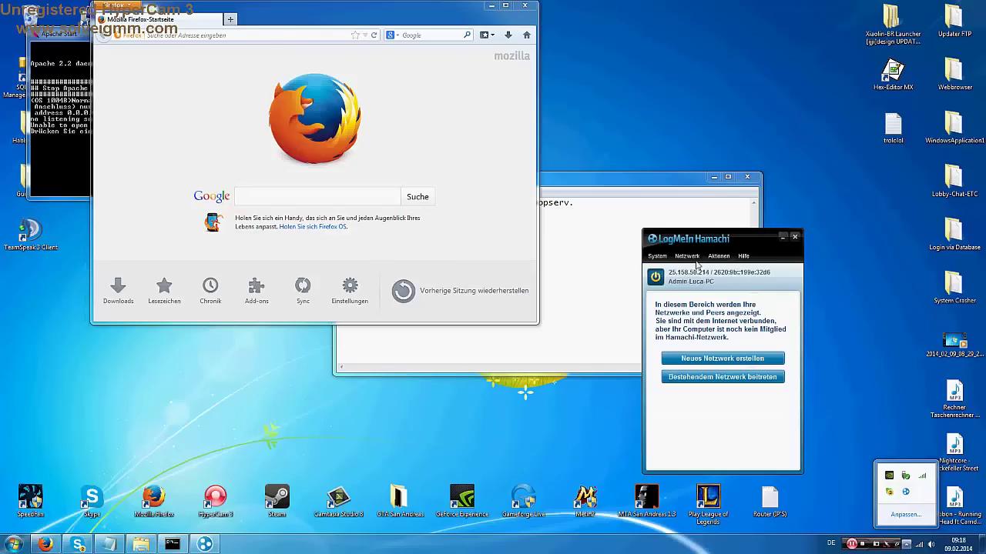
click(275, 35)
text(25.158.50.214/)
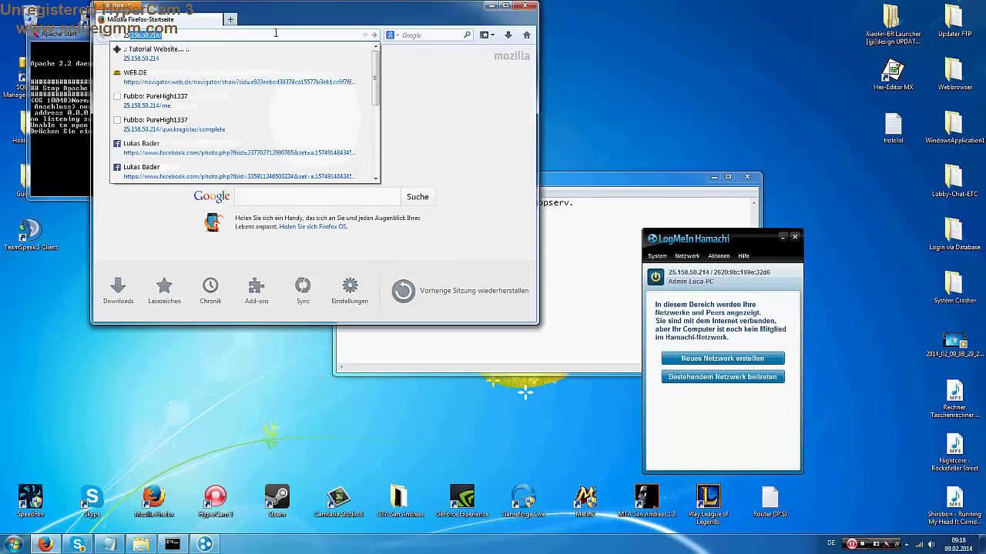
key(Return)
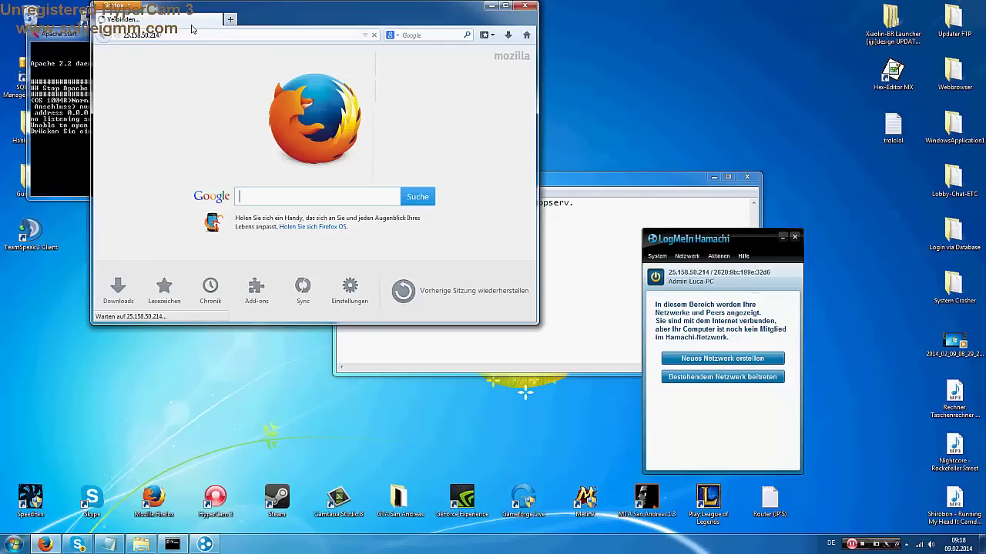
click(507, 6)
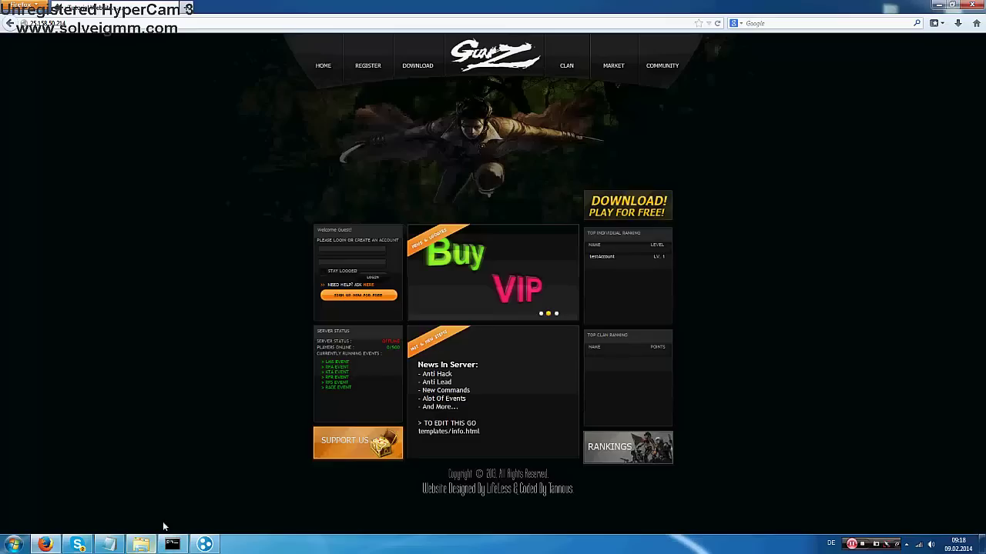
click(109, 544)
Replace the note's text with 'You see there is "offline" just'
key(ctrl+a)
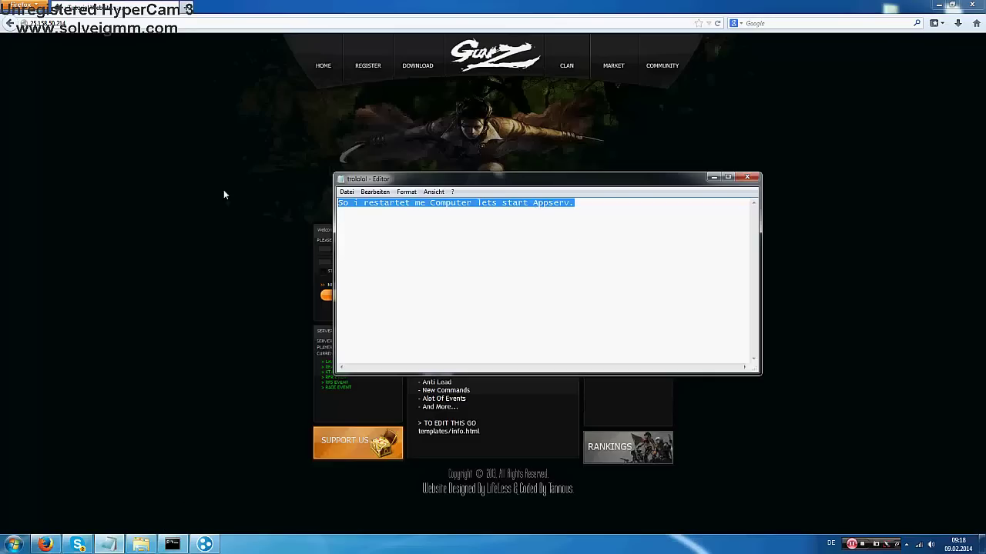
text(You see)
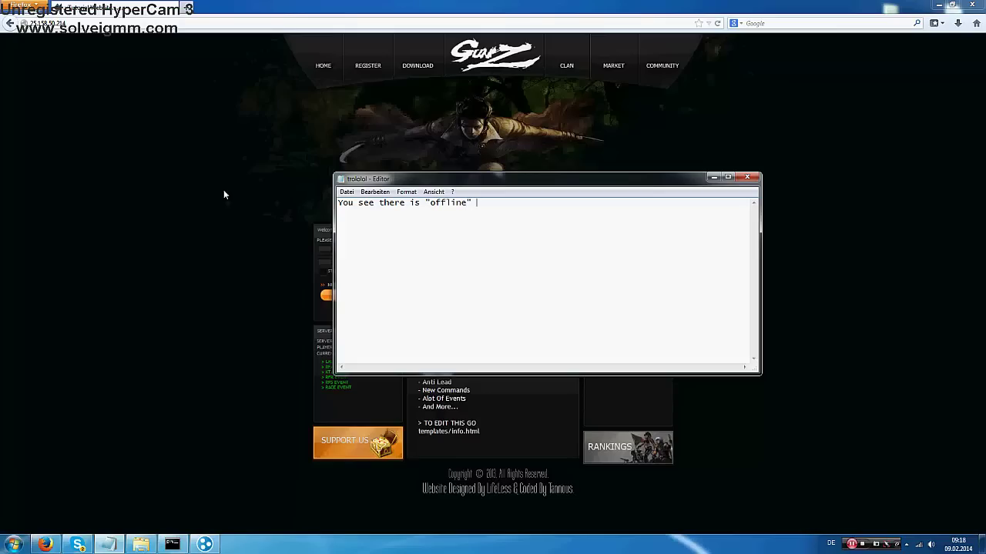
text(there is "offline" just turn on your server look.)
Start the Apache start script again and move its console window aside
click(88, 282)
click(13, 545)
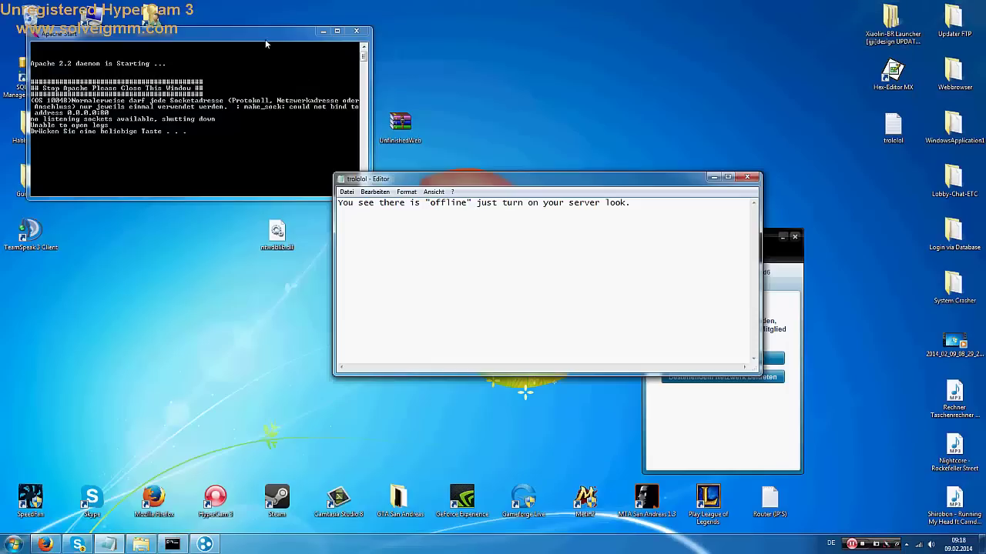
drag(266, 44, 368, 44)
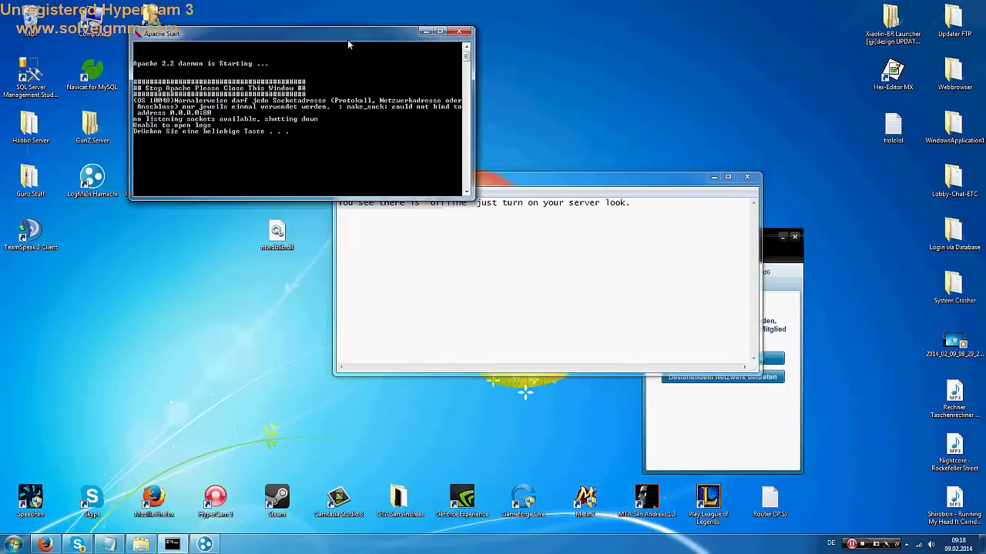
Close the Apache console and start MatchServer (Updated and Fixed) from the Gunz Server folder
key(Return)
double_click(85, 131)
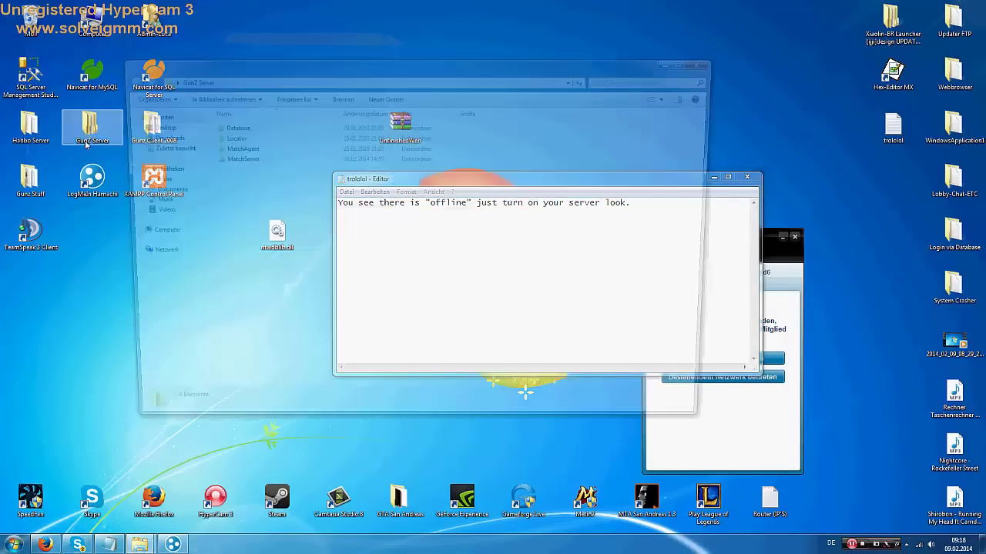
double_click(231, 148)
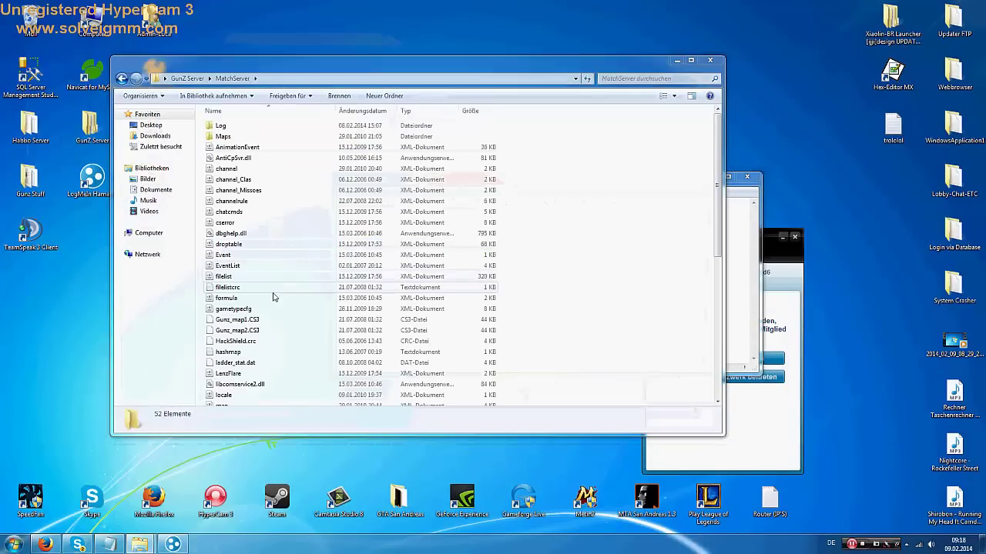
scroll(254, 293, down, 6)
click(225, 229)
double_click(226, 230)
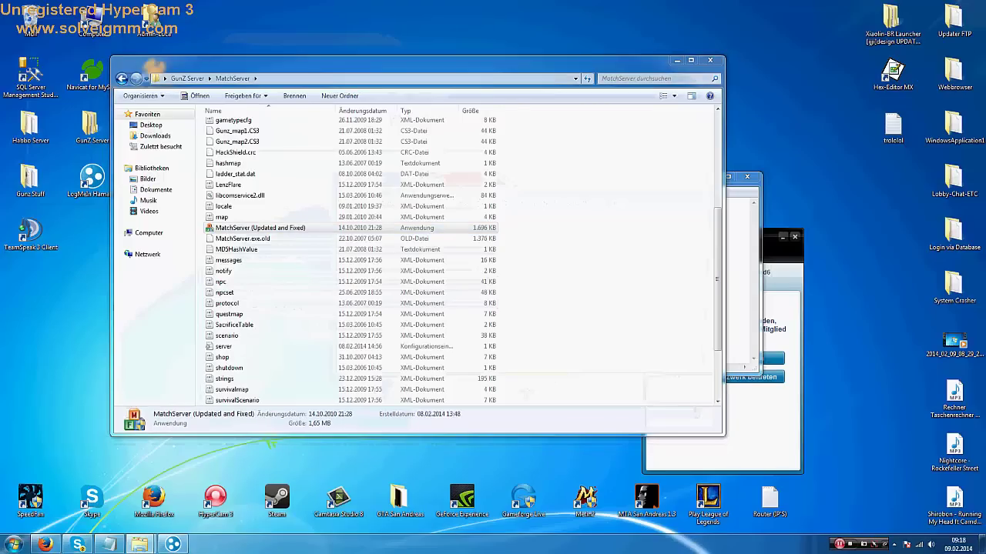
Start MatchAgent 2008 from its folder in Gunz Server
click(122, 79)
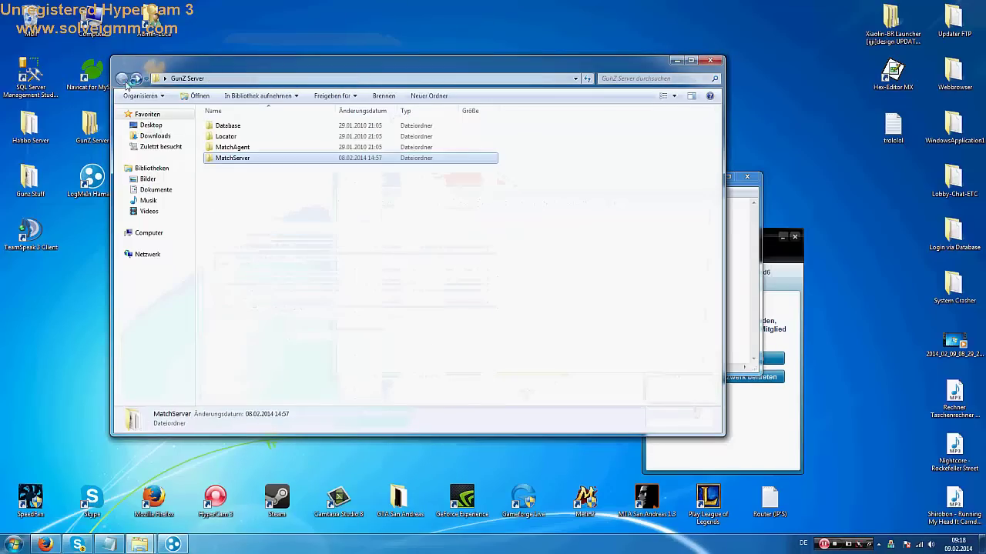
double_click(235, 147)
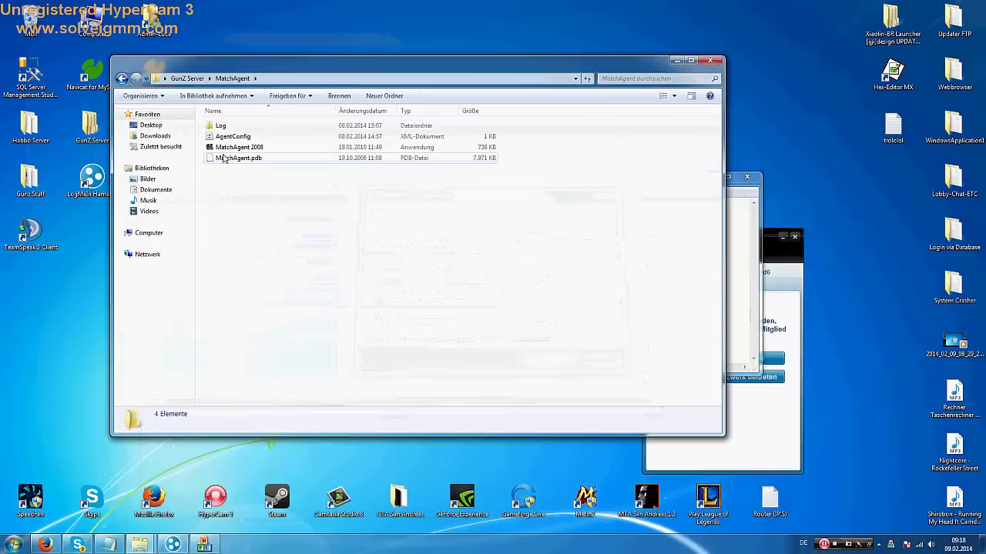
double_click(231, 147)
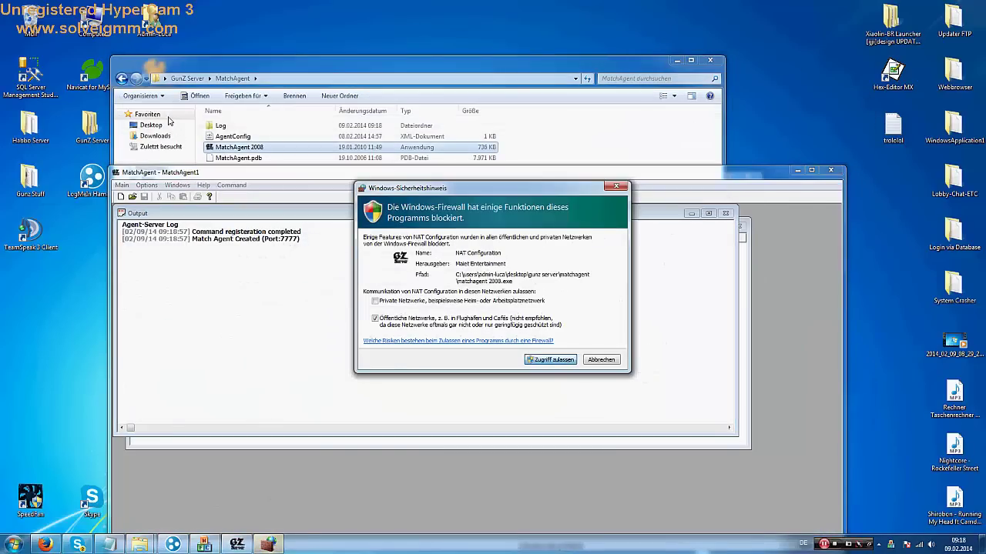
Start Locator, allow its firewall access, and bring the GunZ site in Firefox forward
click(121, 78)
double_click(227, 136)
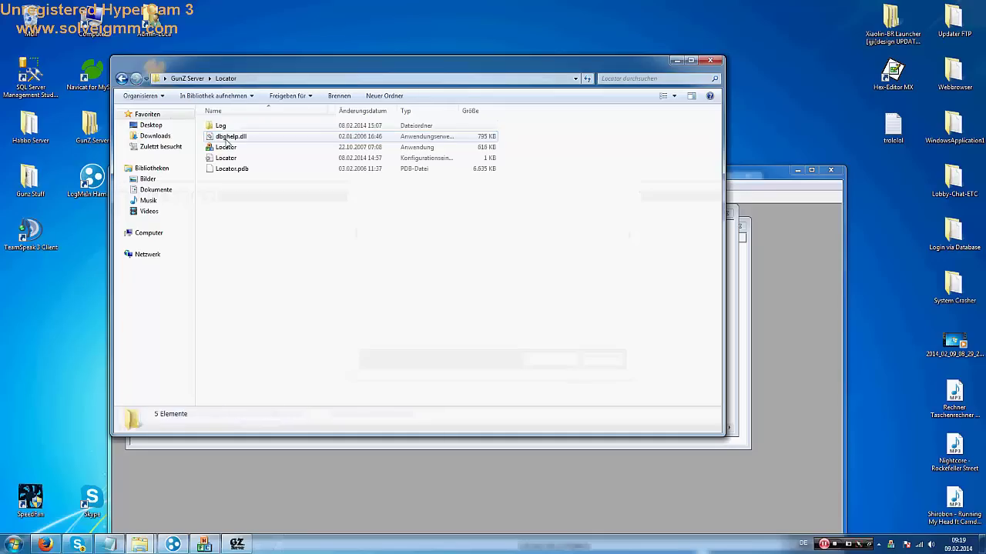
double_click(228, 147)
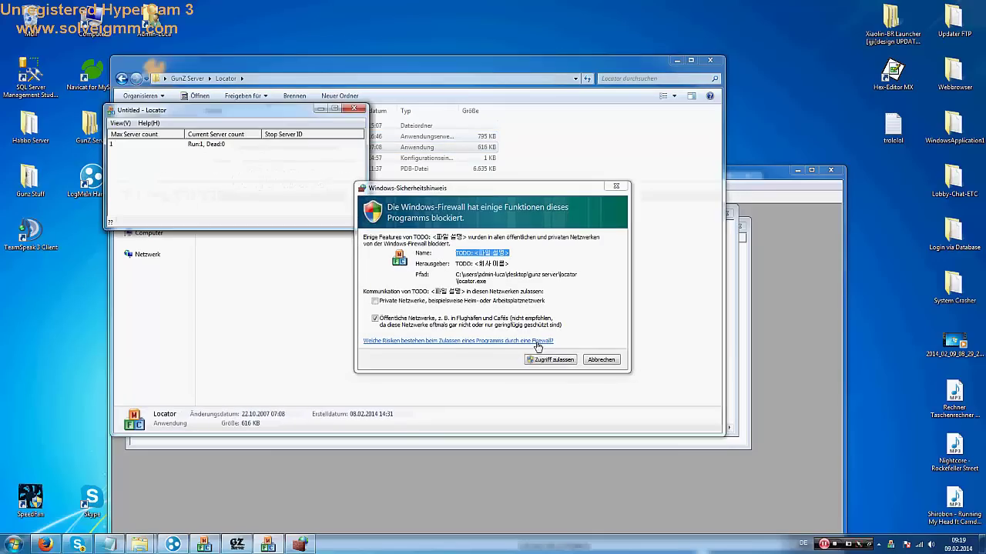
click(545, 358)
click(47, 544)
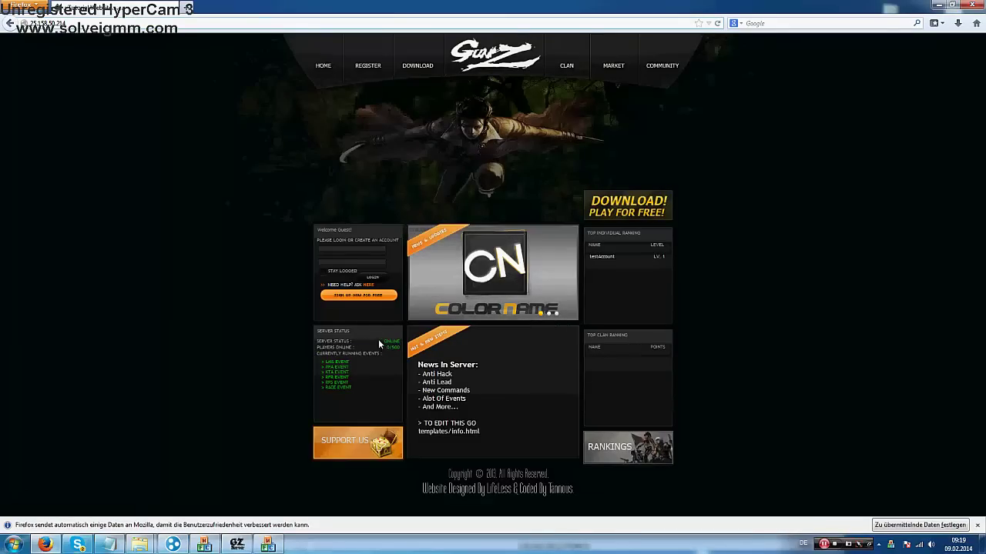
Rewrite the note to 'And you see it', 'Next Video -> AutoUpdate via…' and a closing 'bye'
click(205, 545)
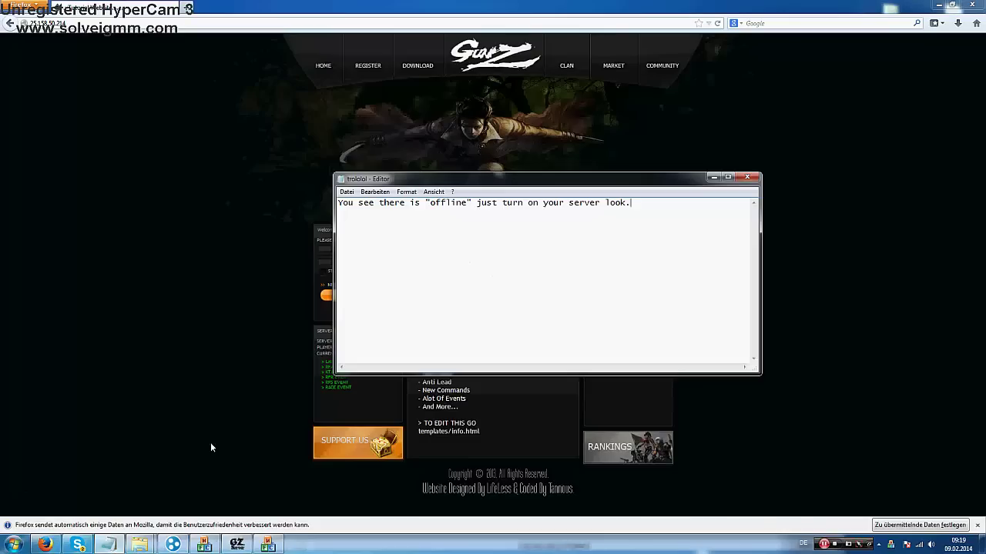
drag(670, 202, 253, 202)
text(And)
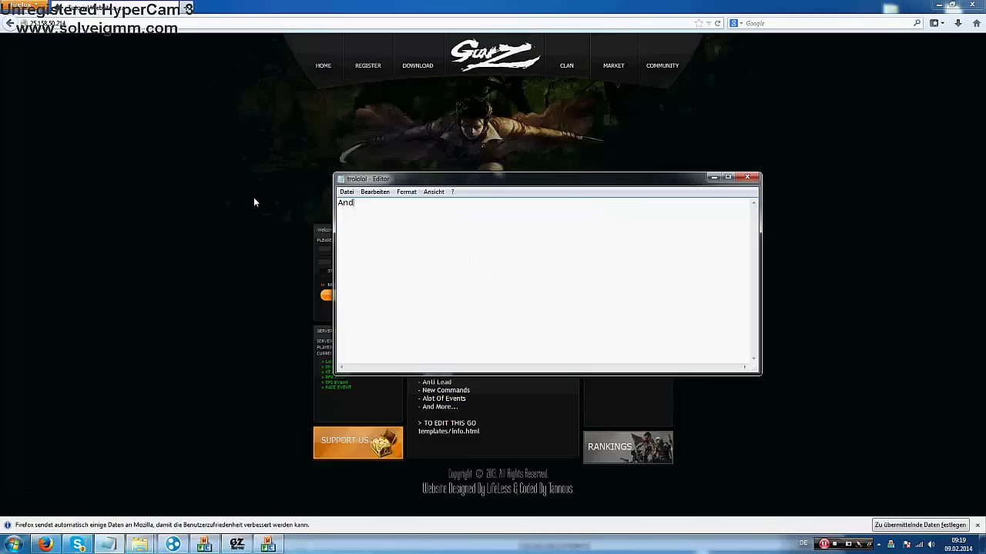
text( you see it)
key(BackSpace)
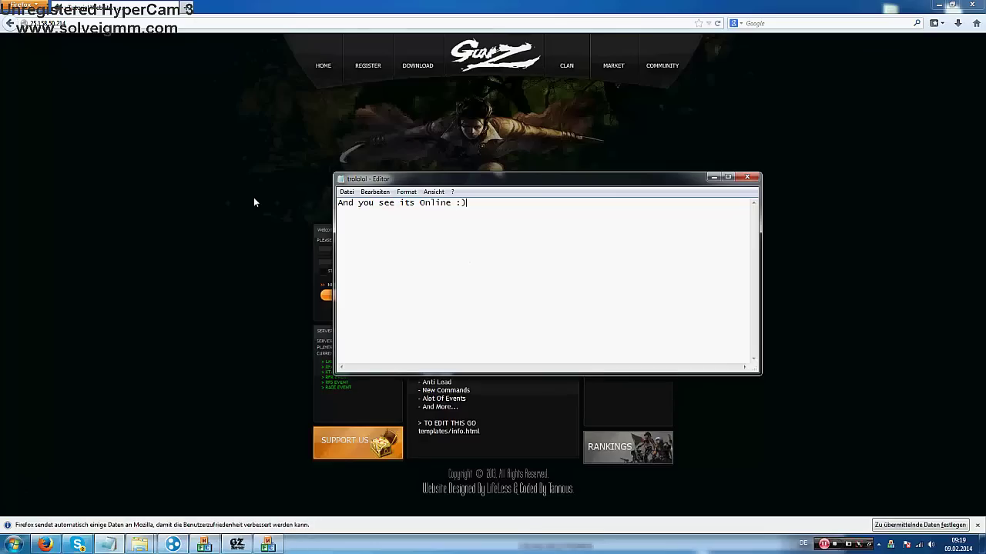
text(Next Video -> AutoUpdate via Launcher :)
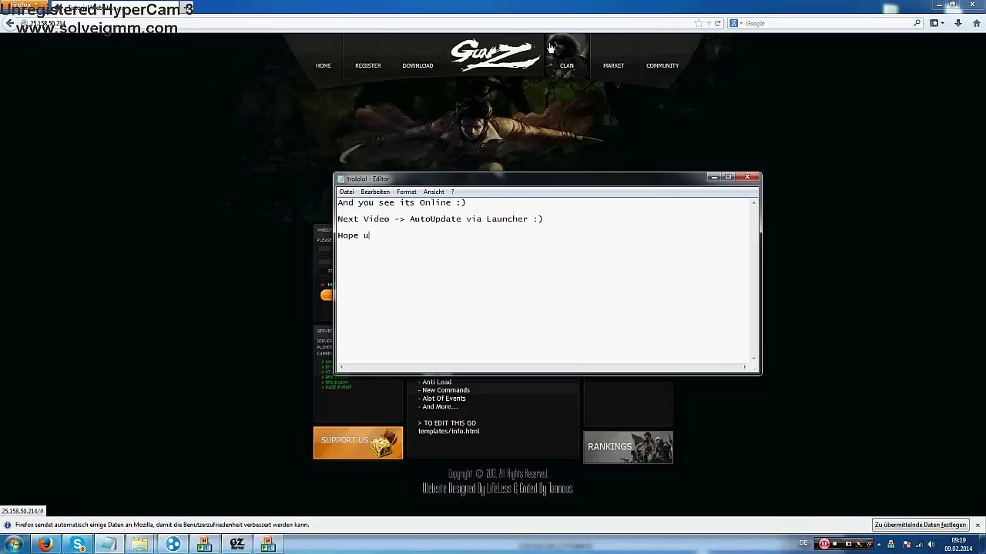
text(njoyed it :))
key(Return)
text(bye.)
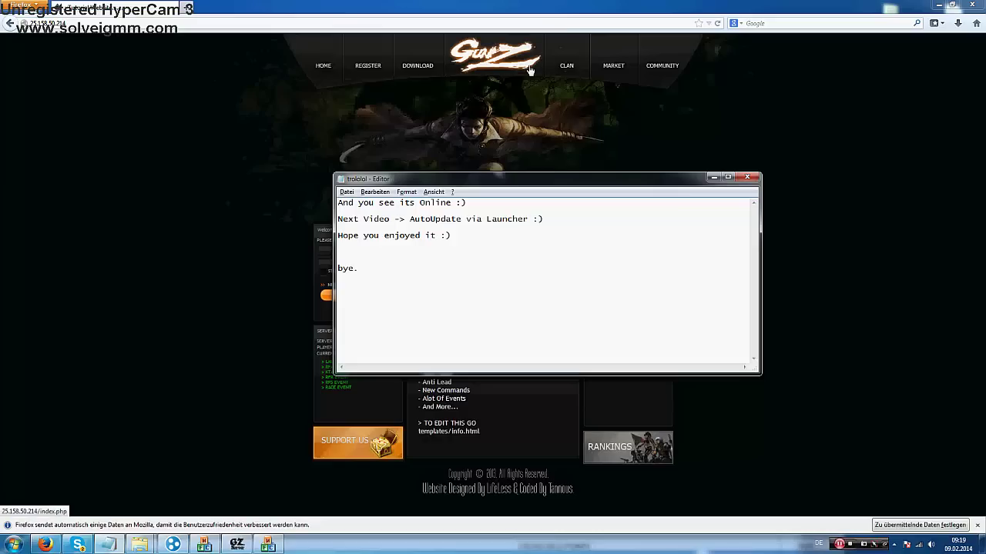
Close Notepad without saving the note
key(alt+F4)
key(Tab)
key(Return)
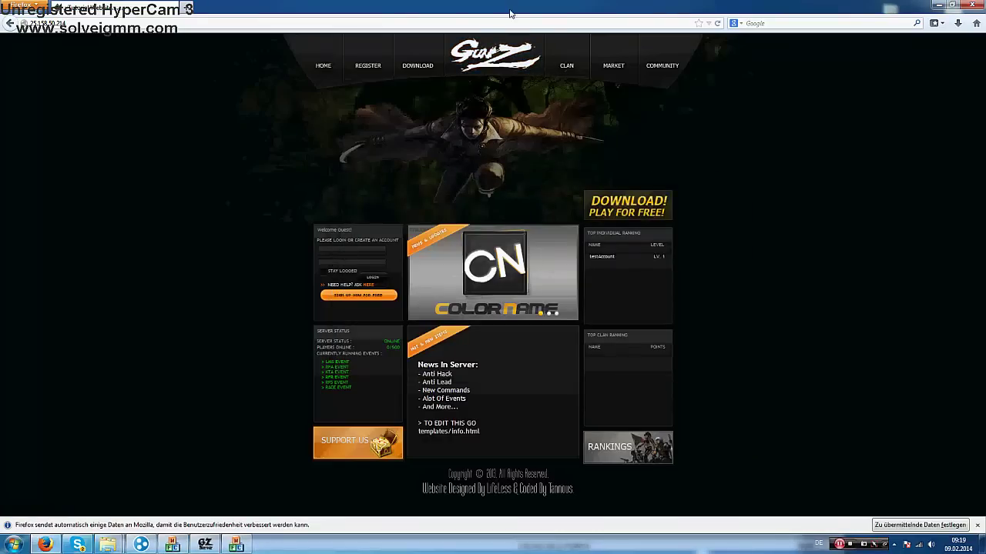